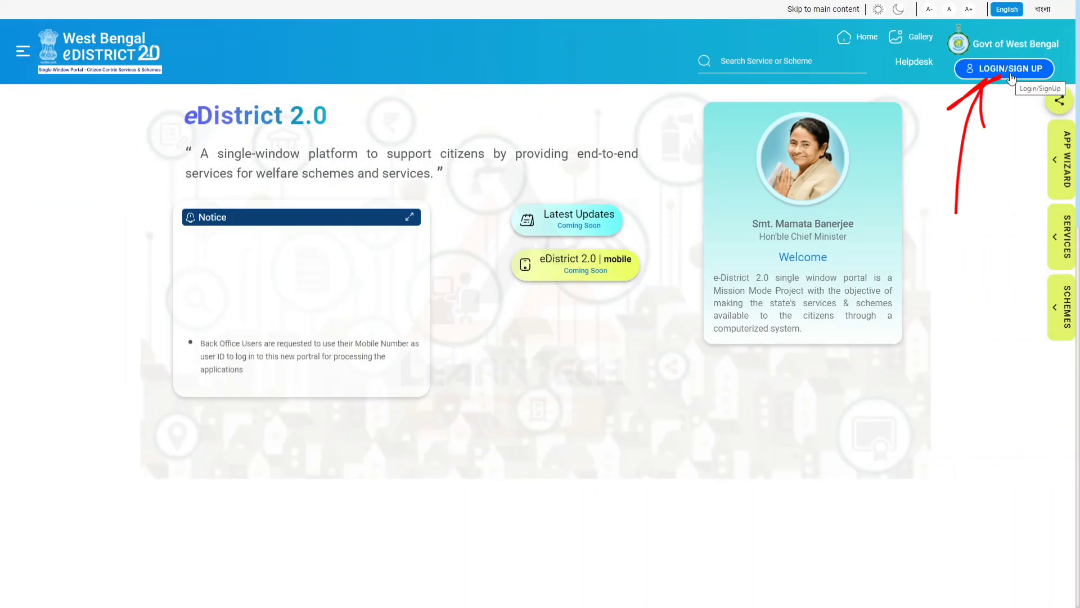
Go to the LOGIN/SIGN UP page and highlight the User Login heading.
click(1010, 73)
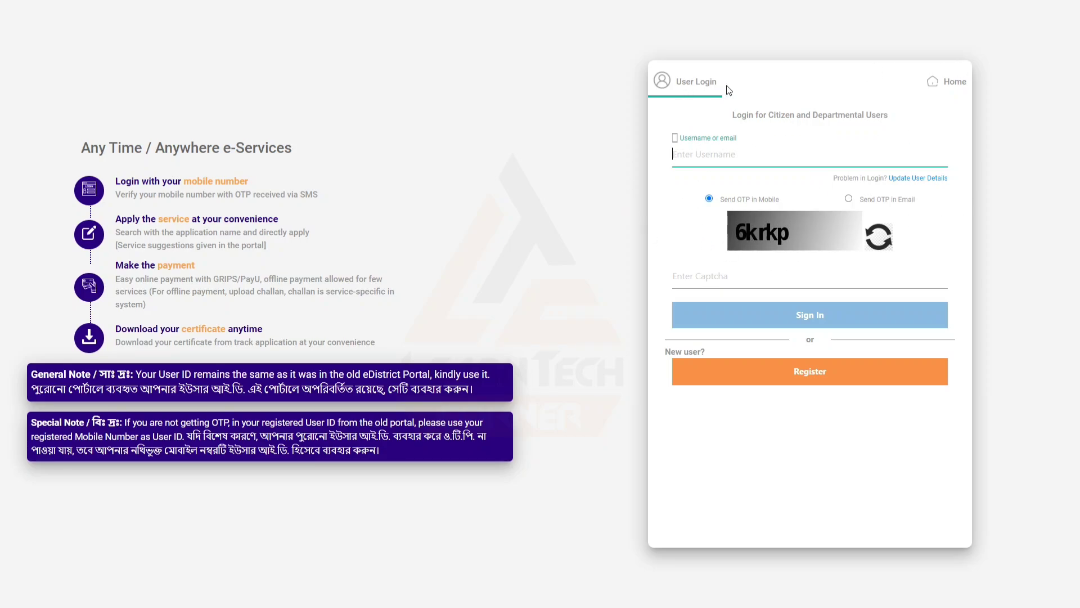
drag(726, 85, 674, 87)
click(522, 91)
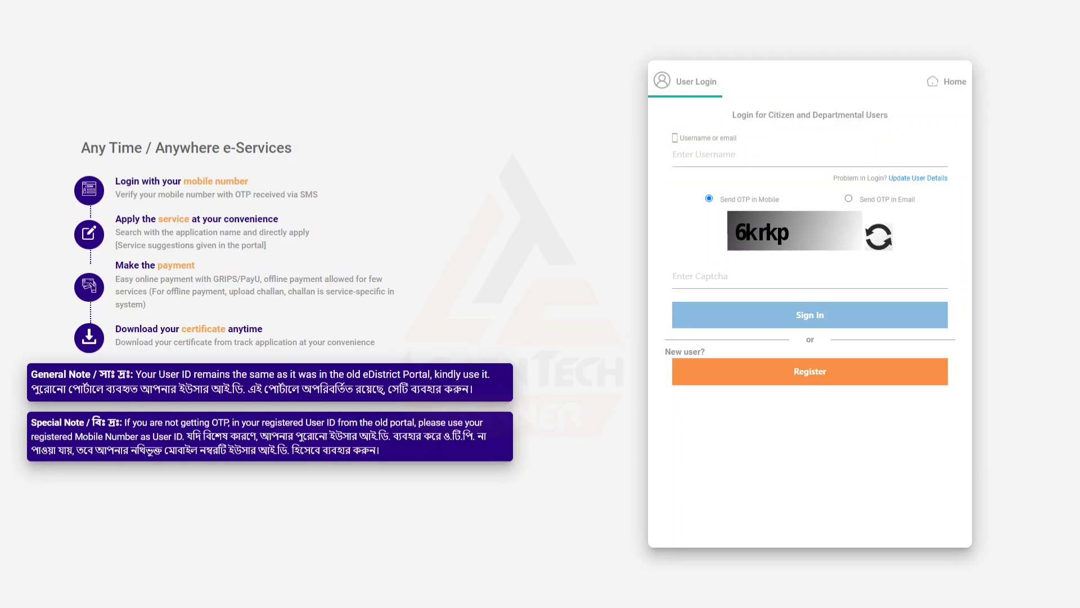
Highlight the General Note and Special Note about the user ID, then open Register.
mouse_move(135, 375)
mouse_down()
mouse_move(454, 374)
mouse_move(492, 387)
mouse_up()
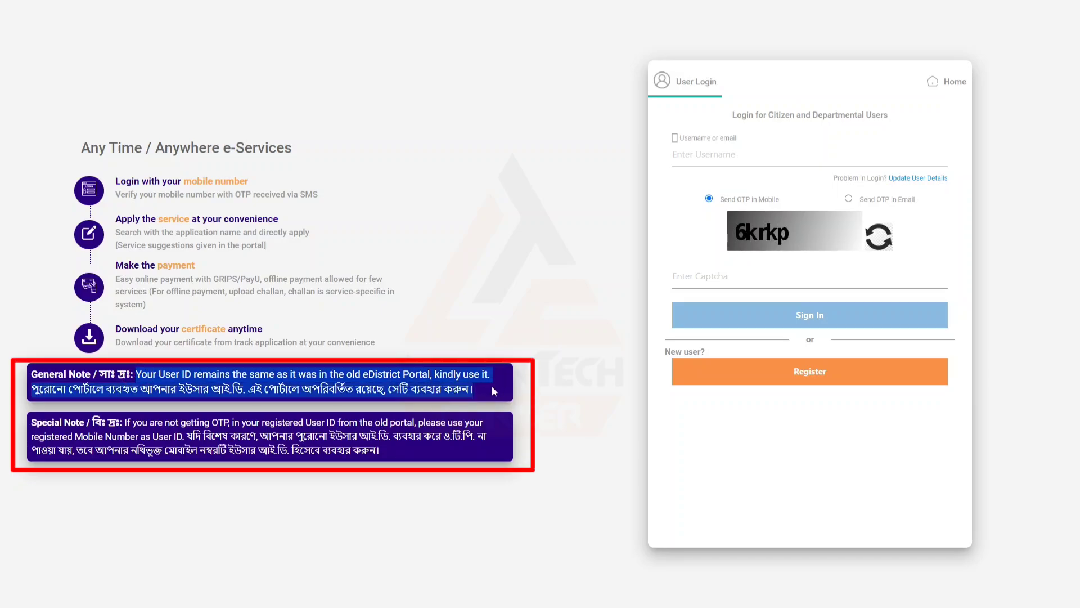
click(549, 365)
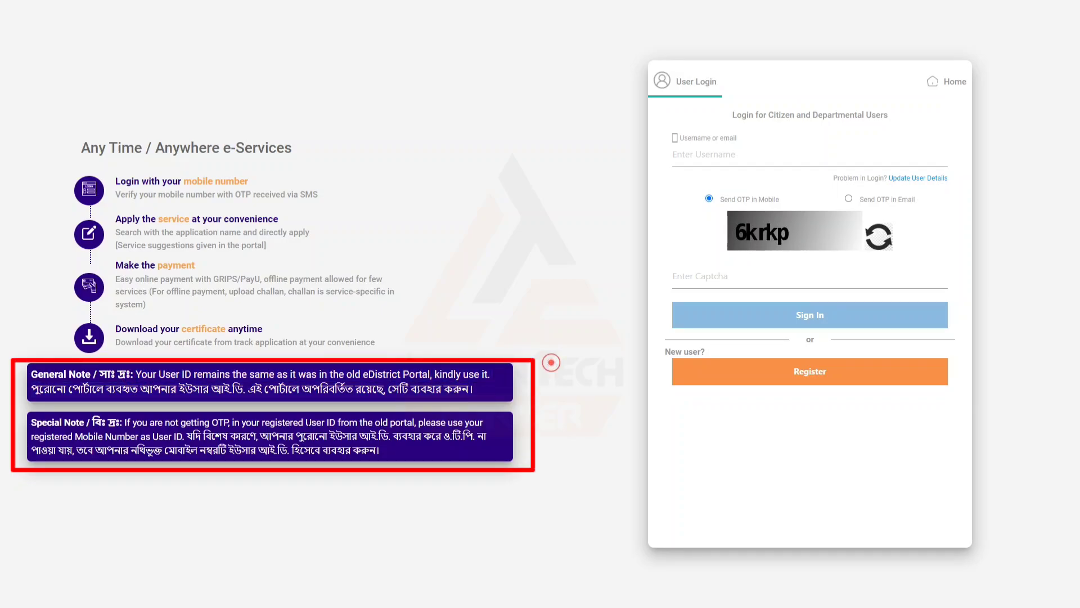
drag(123, 422, 386, 458)
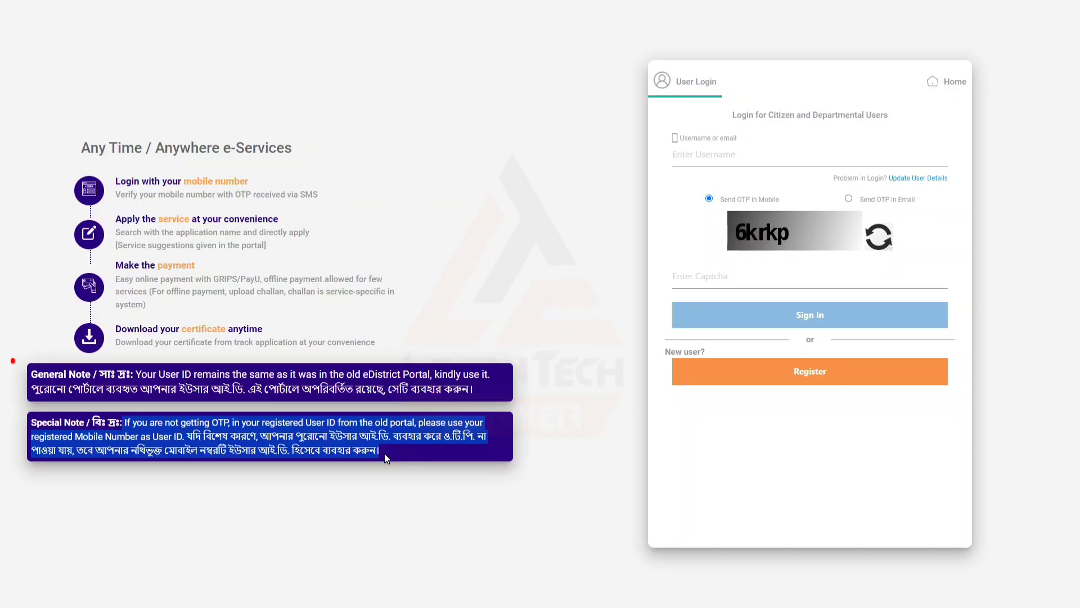
click(369, 463)
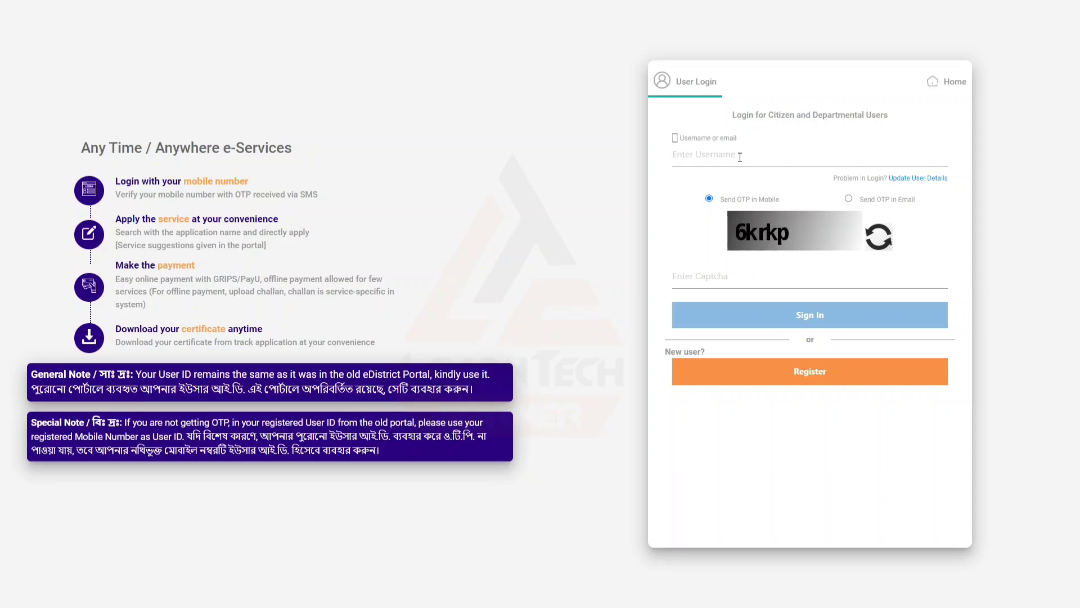
click(804, 379)
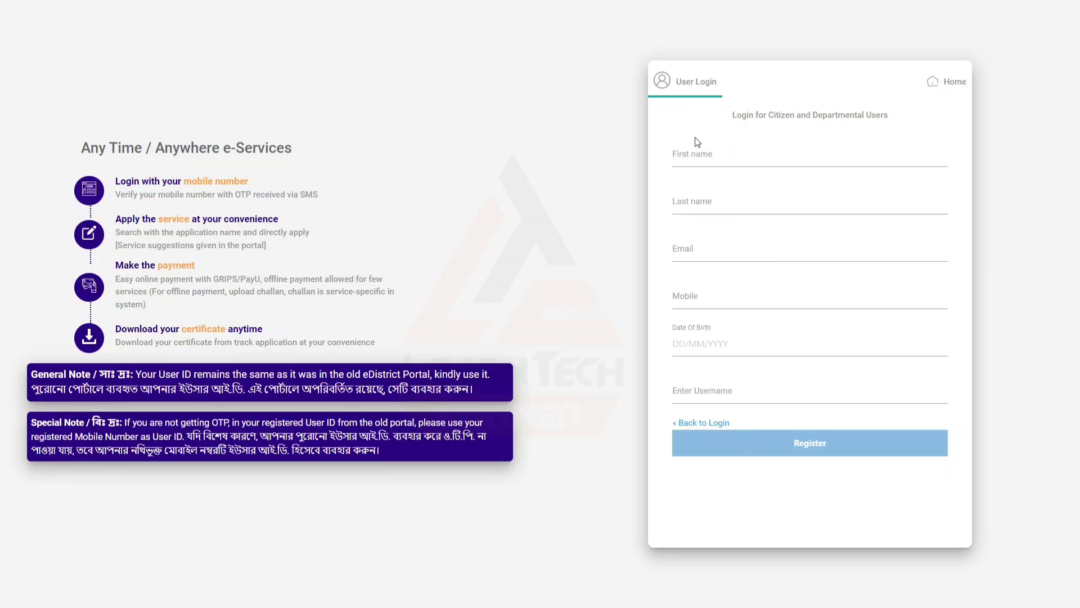
Step through the First name, Last name, Email and Mobile fields of the registration form.
click(705, 155)
click(709, 203)
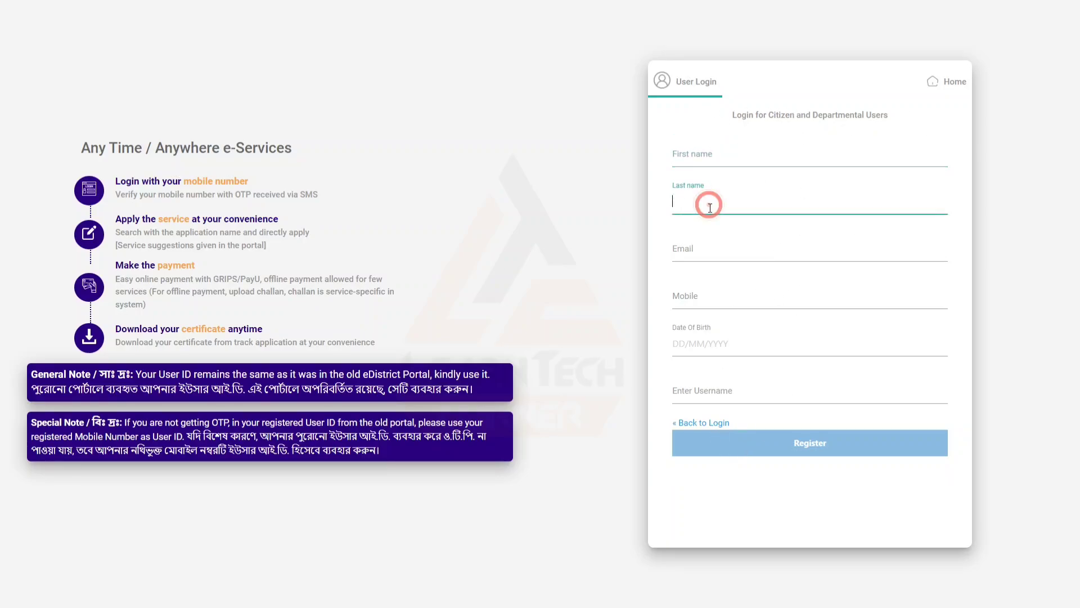
click(712, 256)
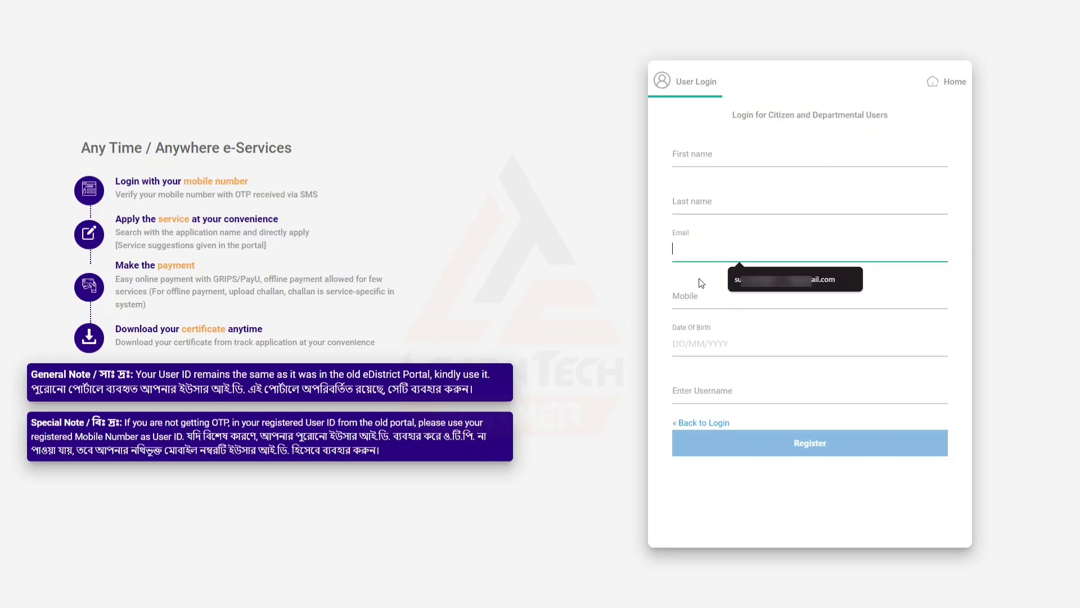
click(707, 291)
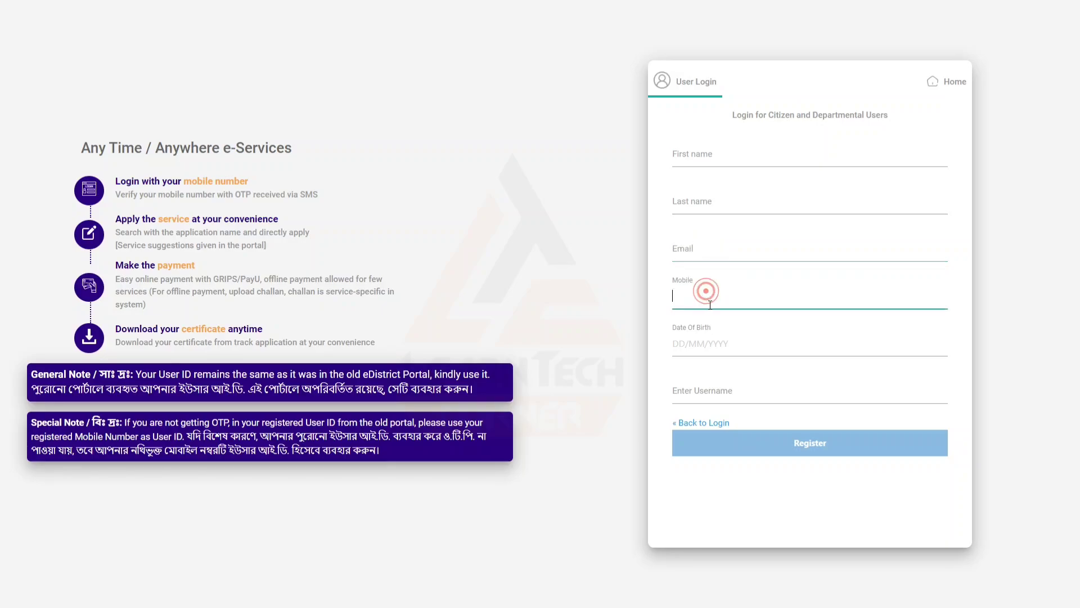
click(723, 343)
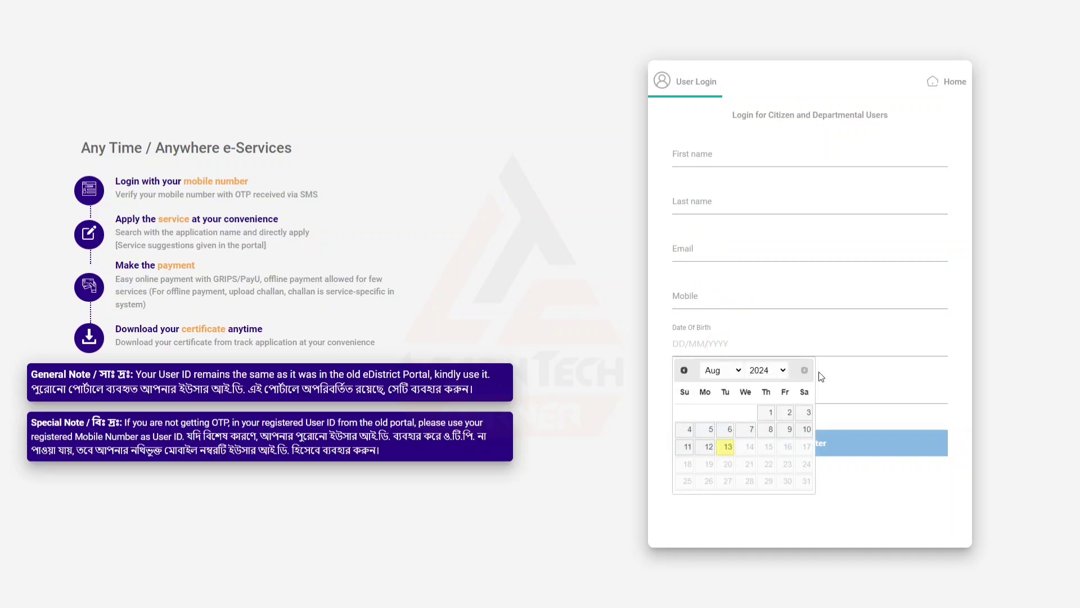
click(781, 371)
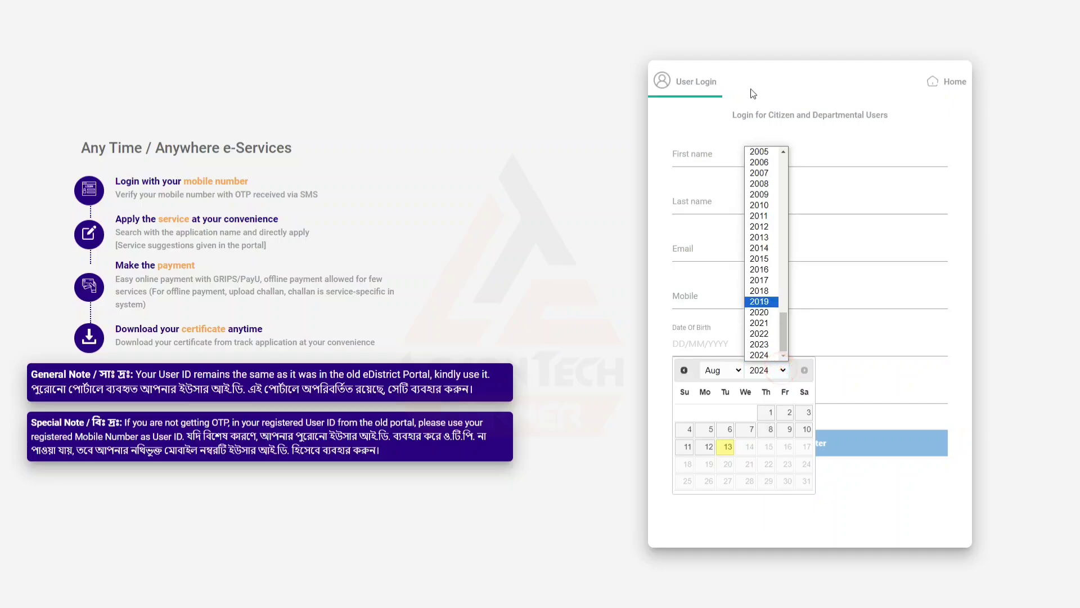
click(743, 264)
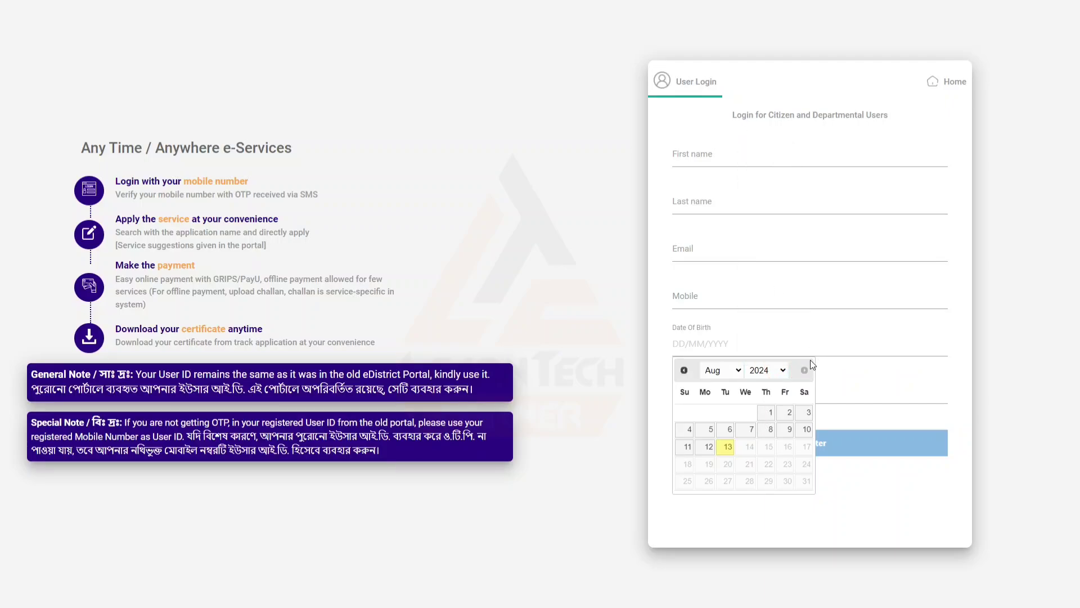
click(783, 371)
scroll(759, 186, up, 8)
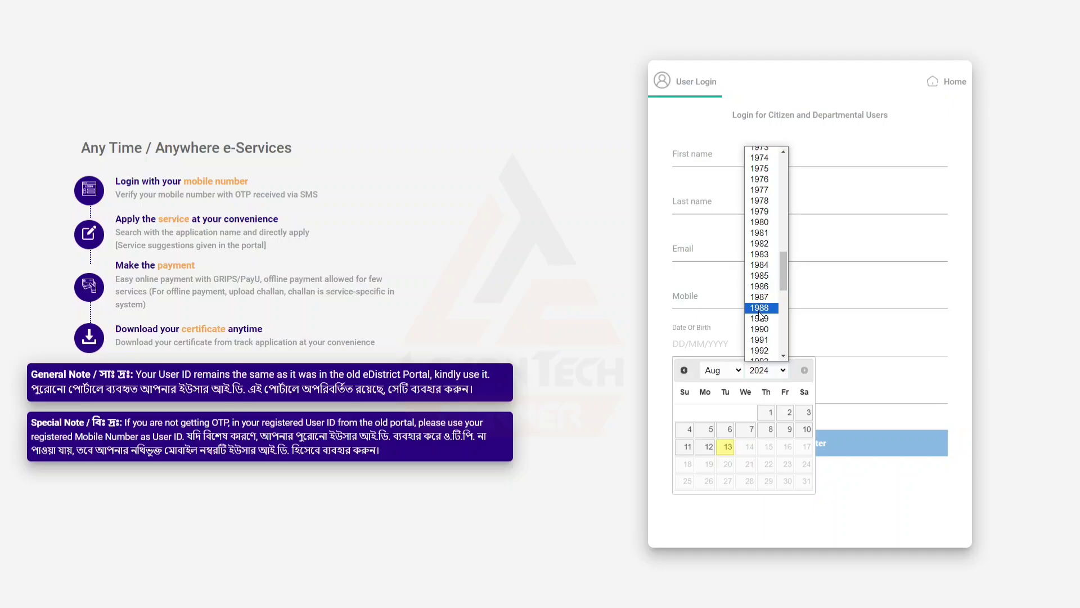
click(760, 341)
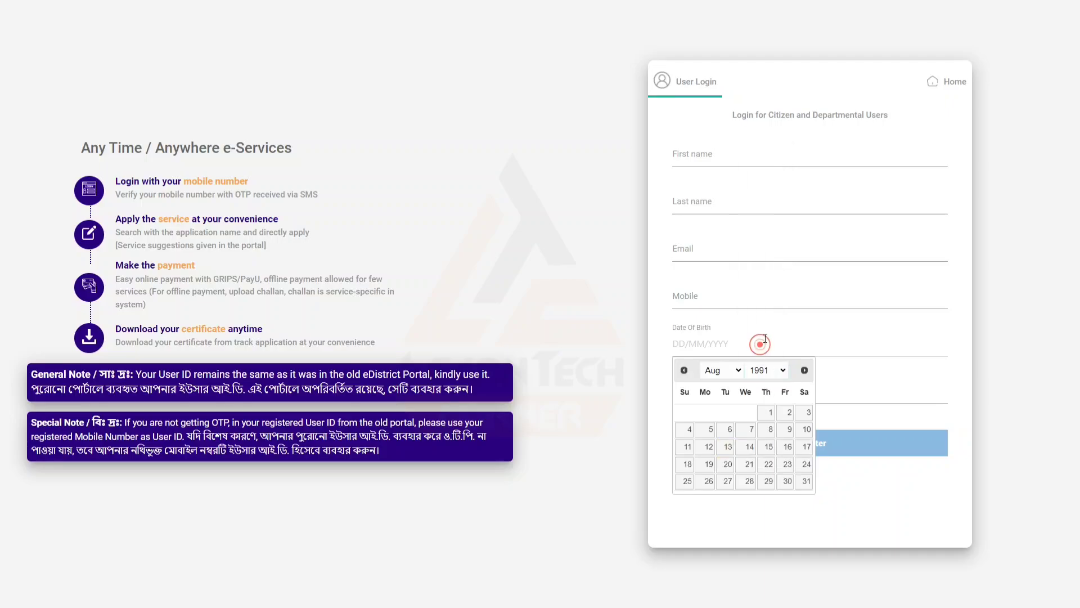
click(728, 372)
click(720, 410)
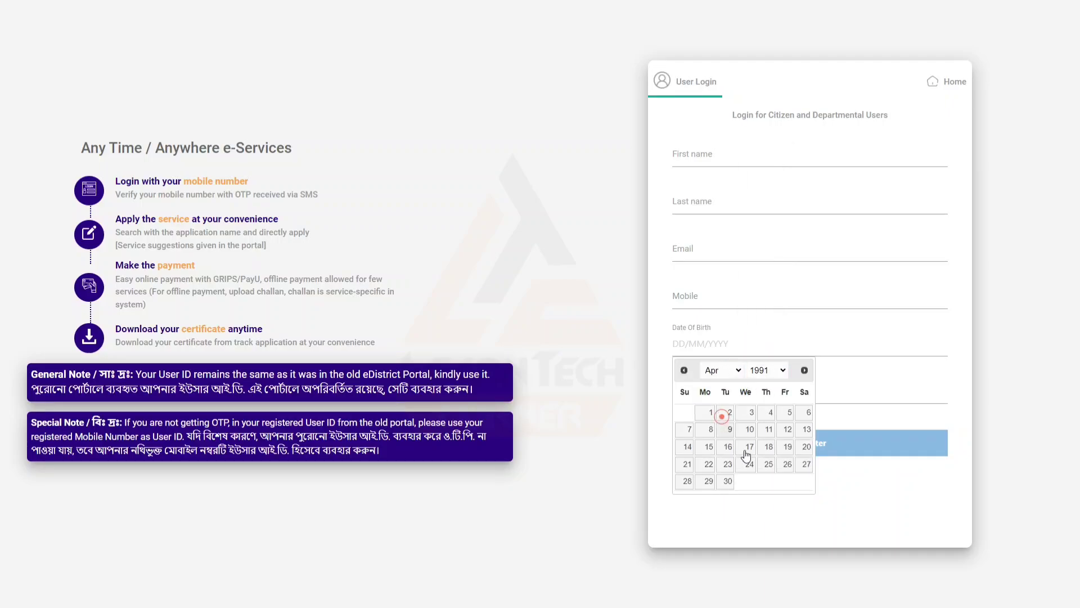
click(779, 465)
click(710, 388)
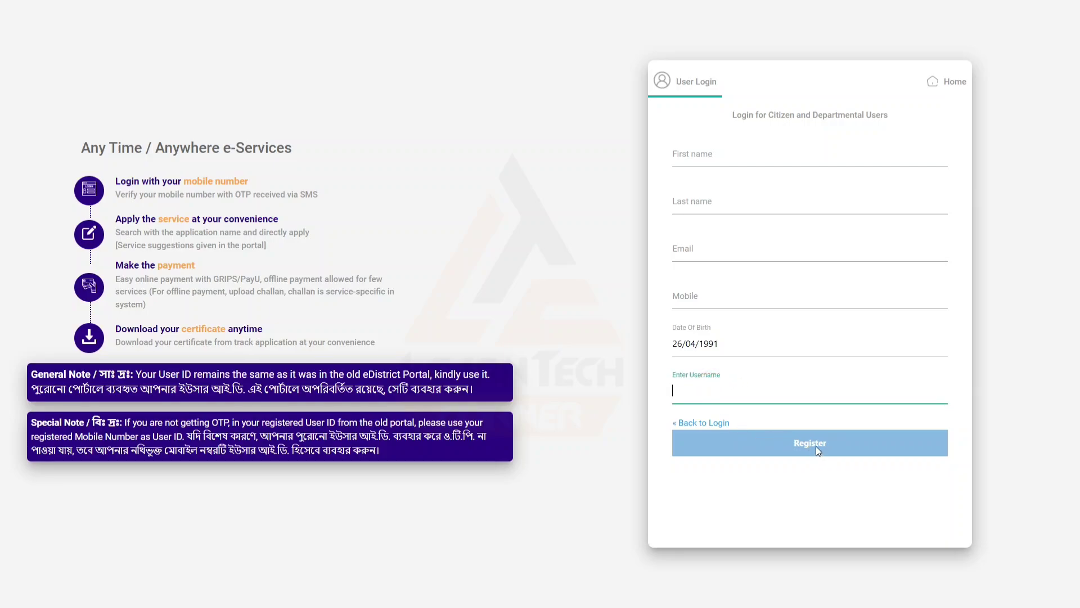
click(948, 79)
Dismiss the notice and sign in on LOGIN/SIGN UP with username and captcha.
click(541, 359)
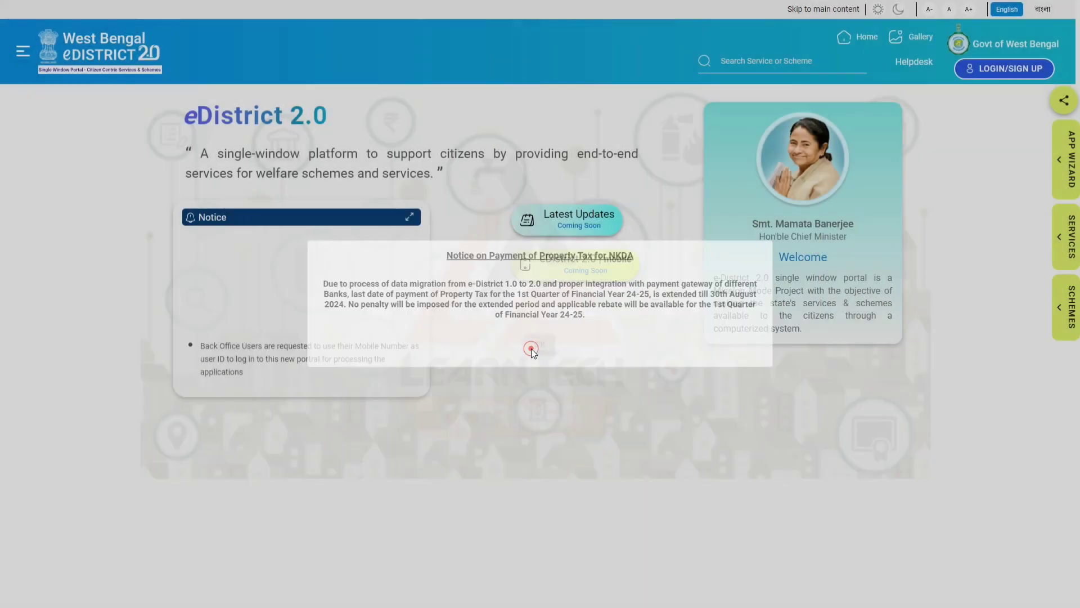
click(977, 71)
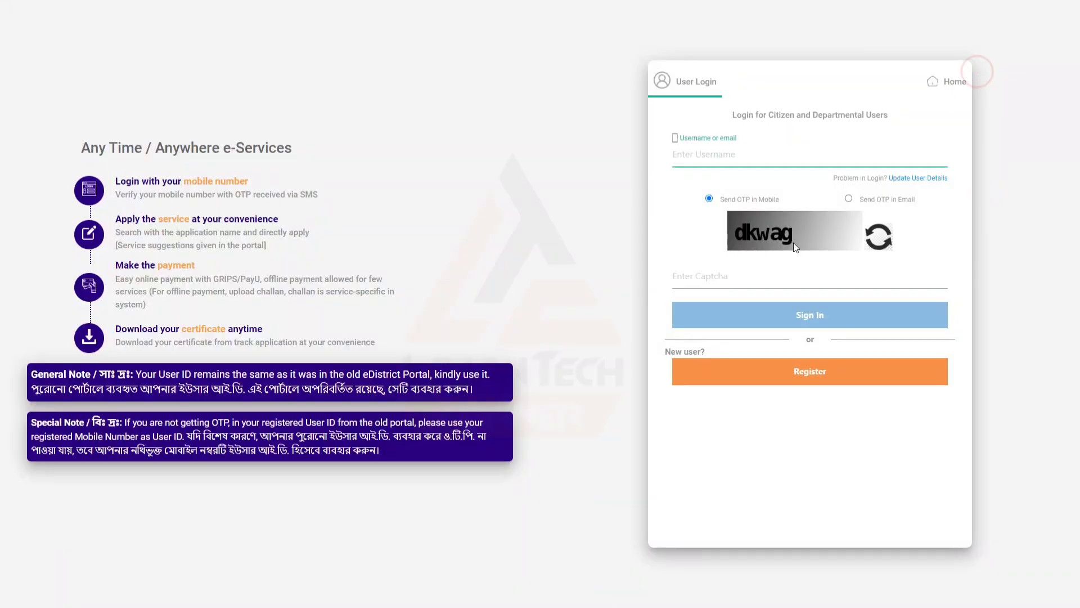
click(721, 157)
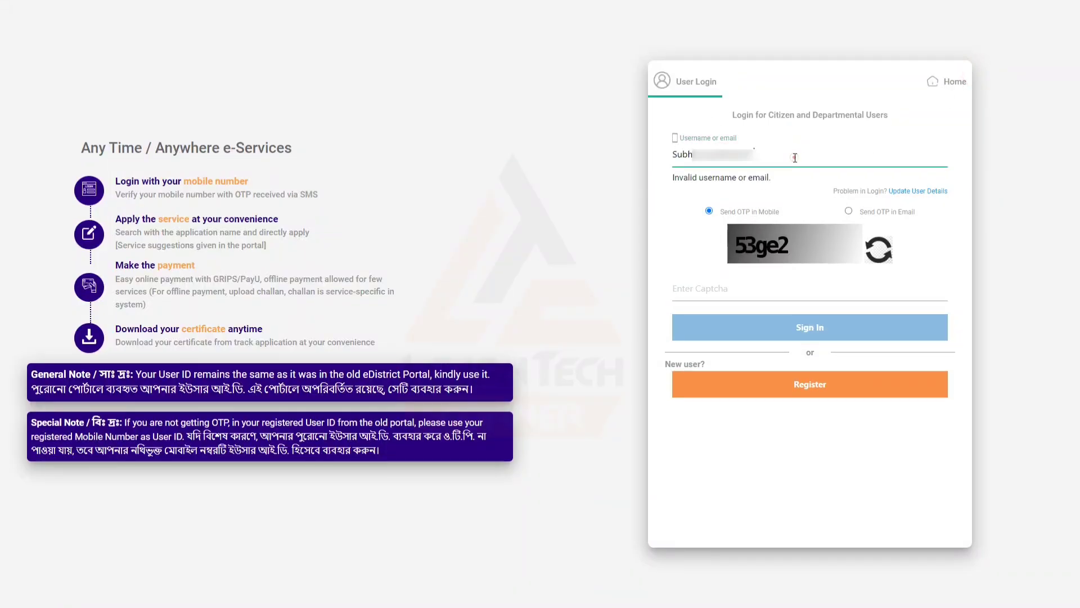
click(794, 157)
click(752, 292)
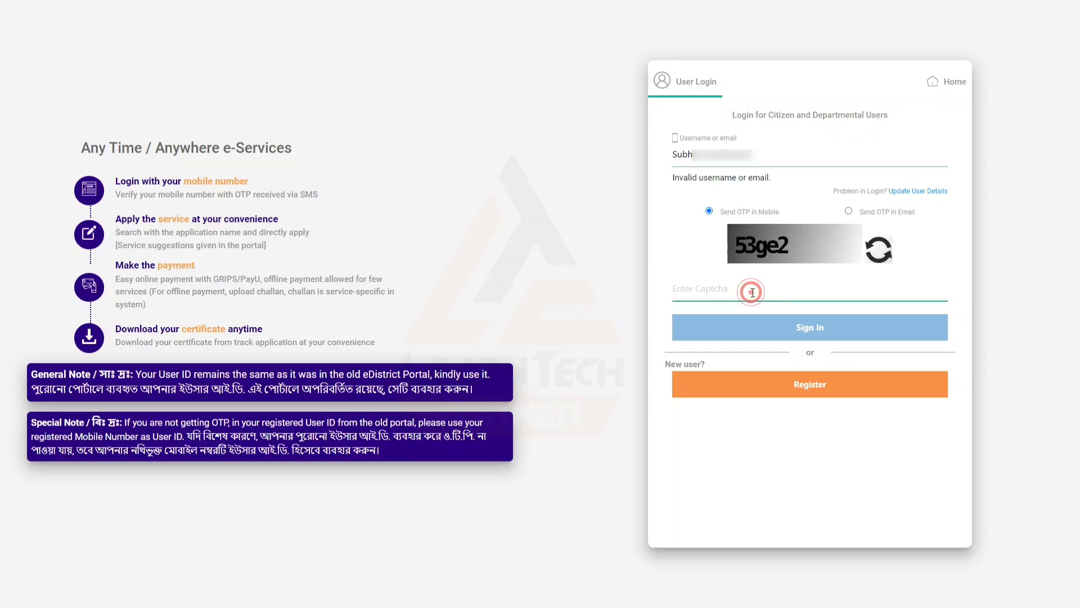
text(53ge2)
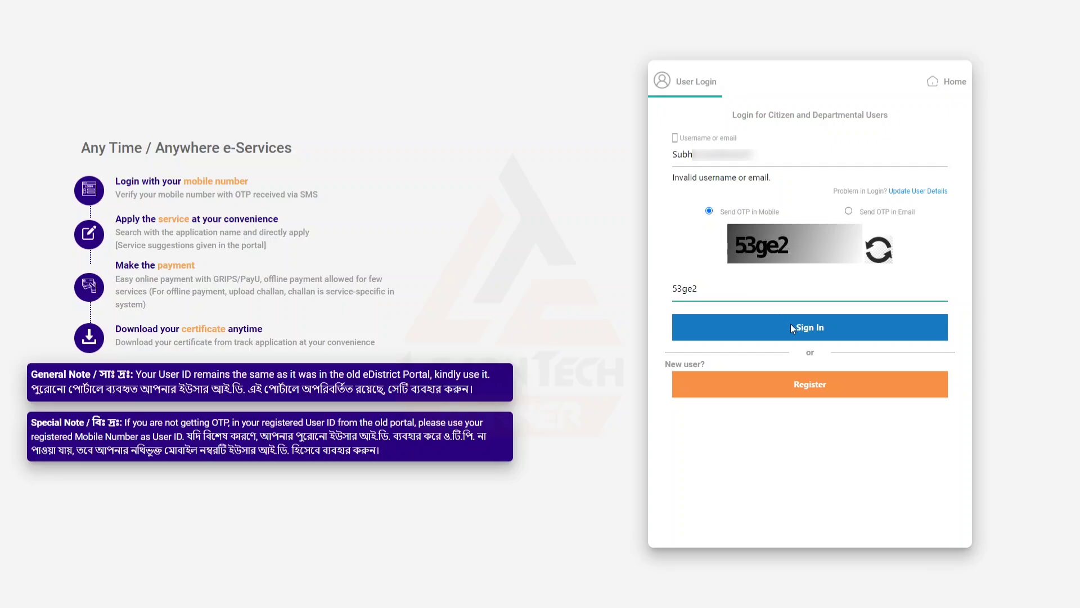
click(792, 326)
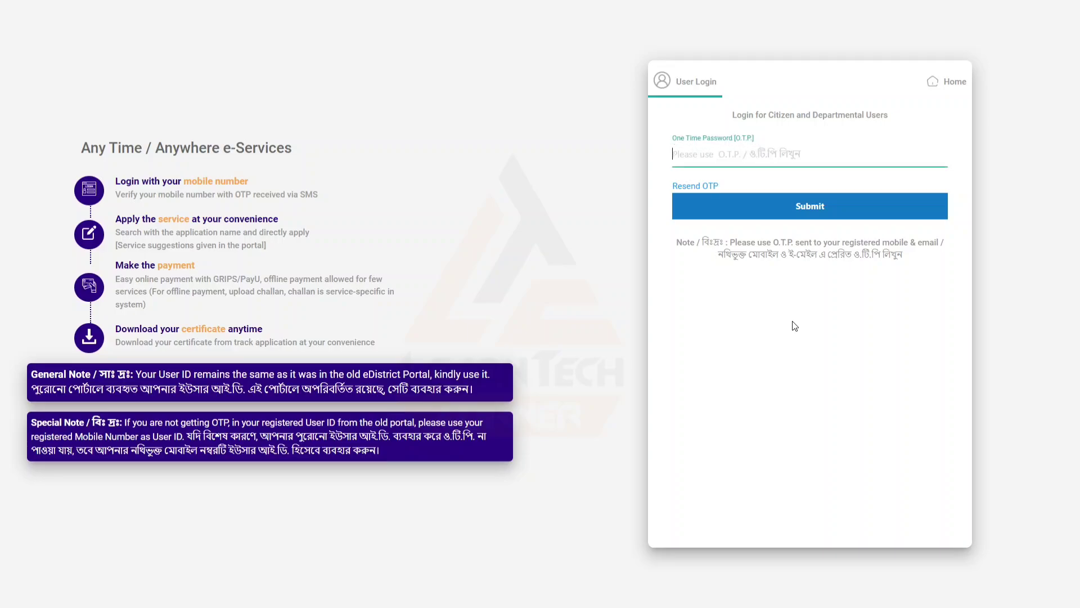
Enter the one-time password and submit it to reach the dashboard.
click(738, 162)
click(813, 208)
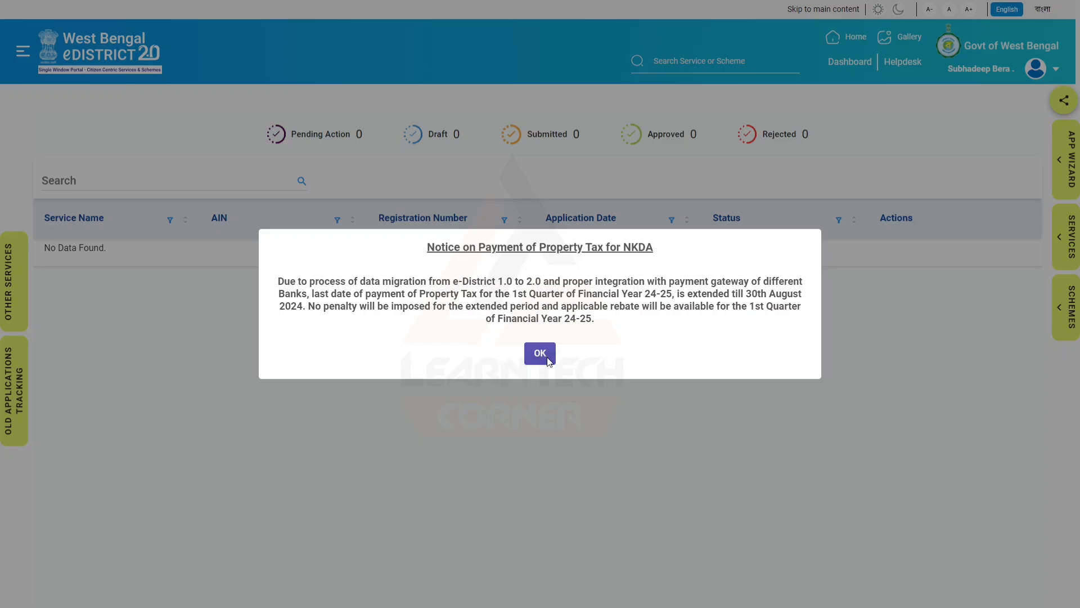
Close the property-tax notice and briefly open and close the account menu.
click(540, 362)
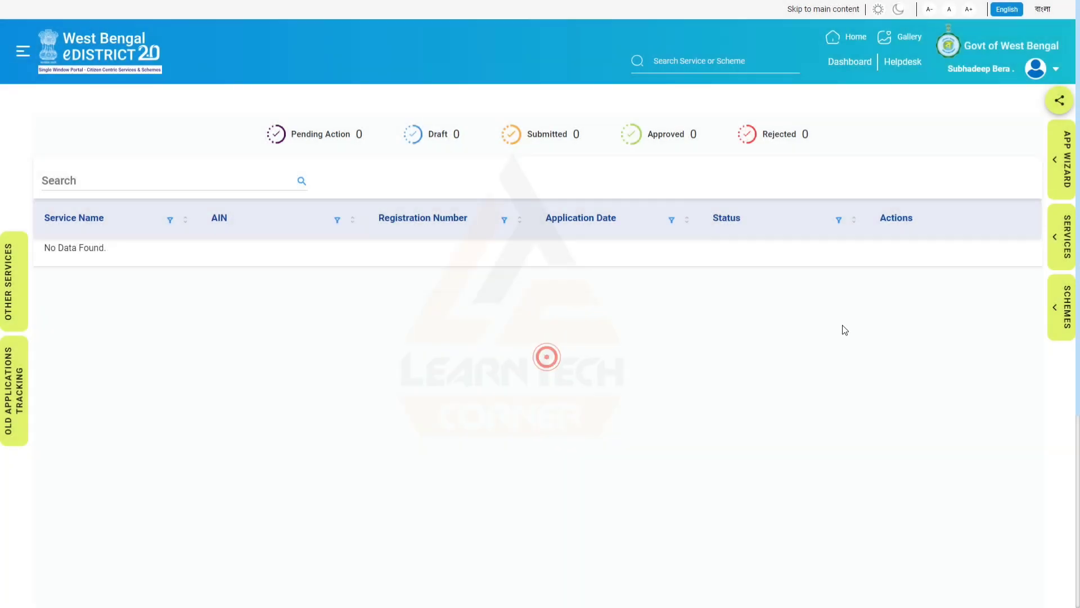
click(1056, 69)
click(1056, 69)
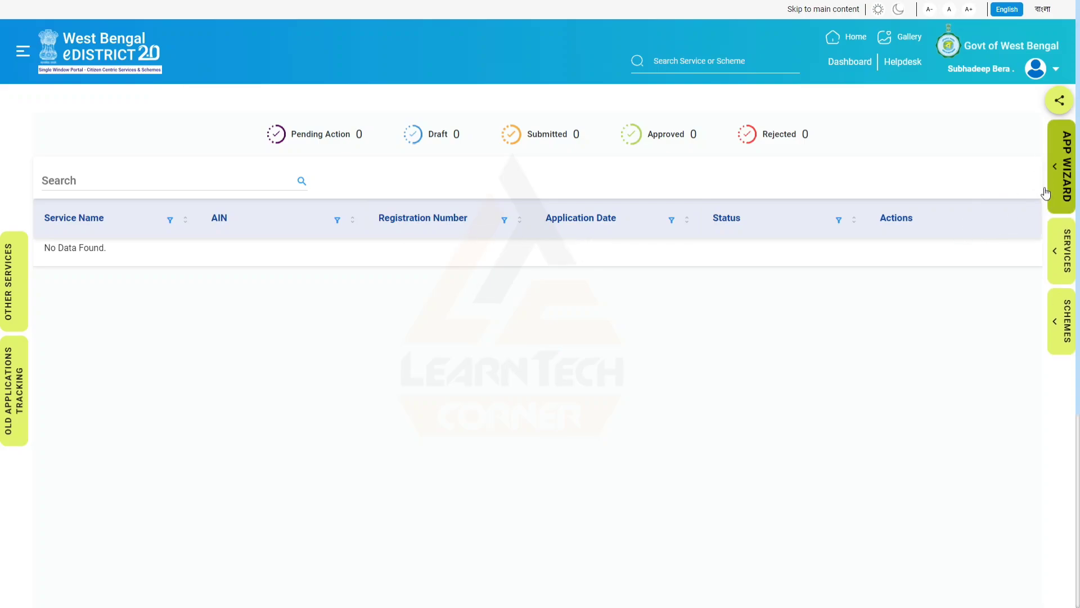
Open the service discovery list, leaving its search box empty.
click(1054, 242)
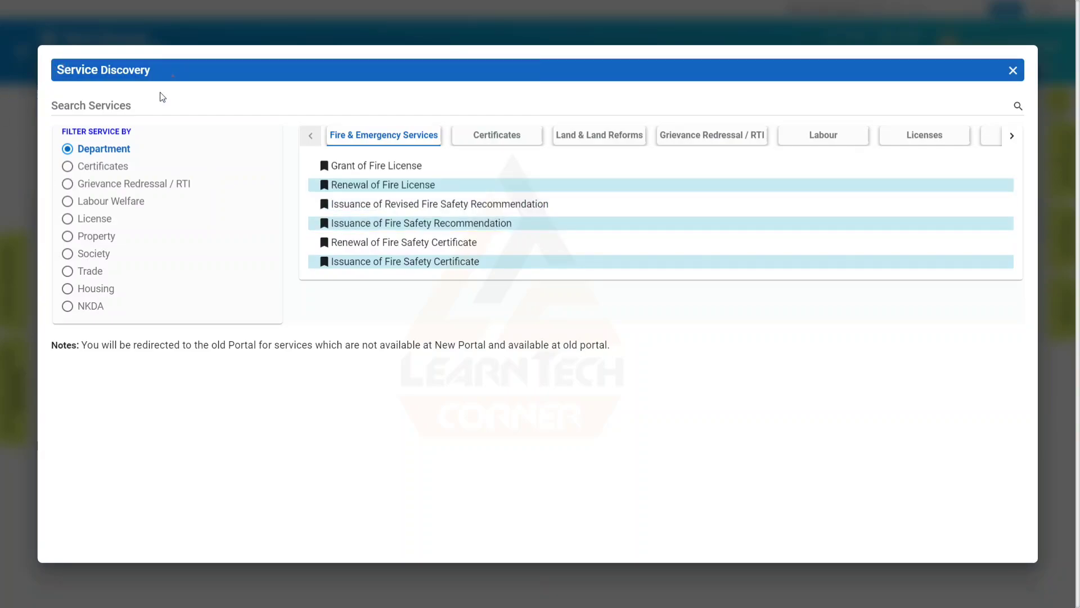
click(138, 107)
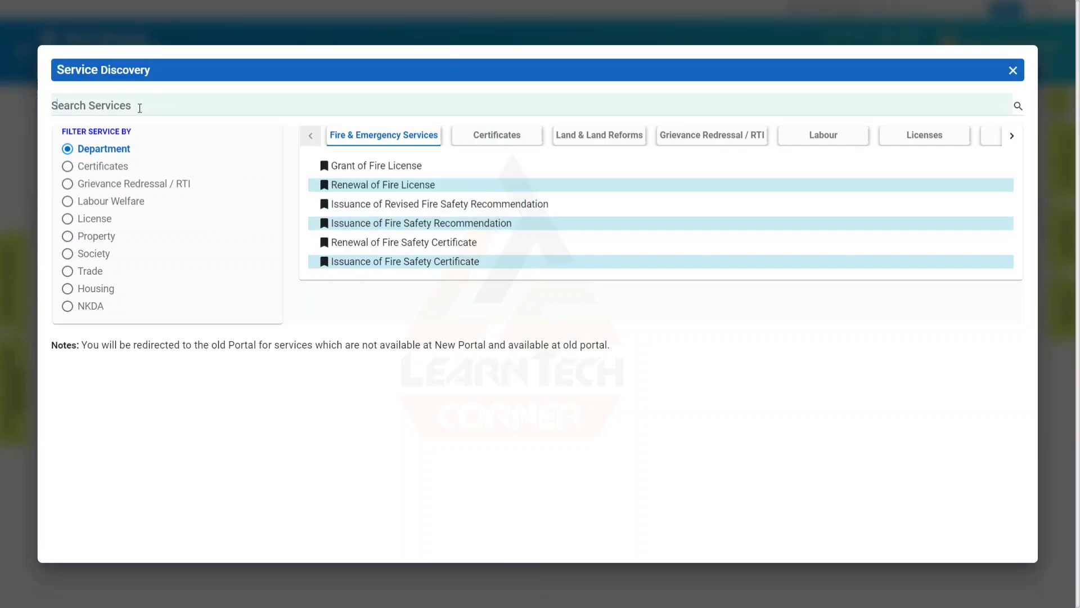
click(96, 409)
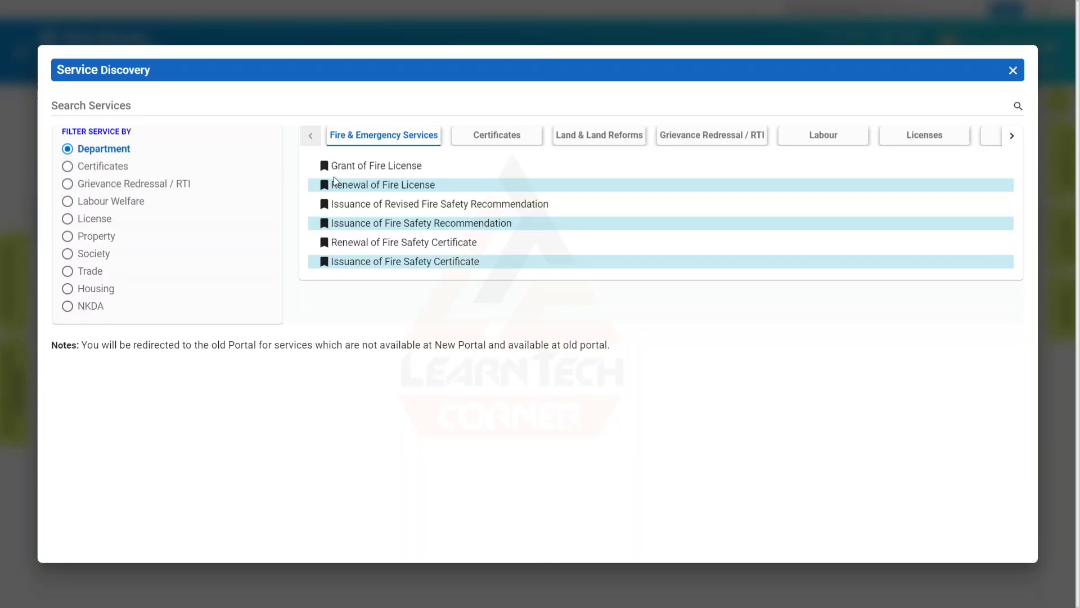
Browse the Certificates, Land & Land Reforms, RTI and Labour tabs, then filter by Certificates.
click(491, 138)
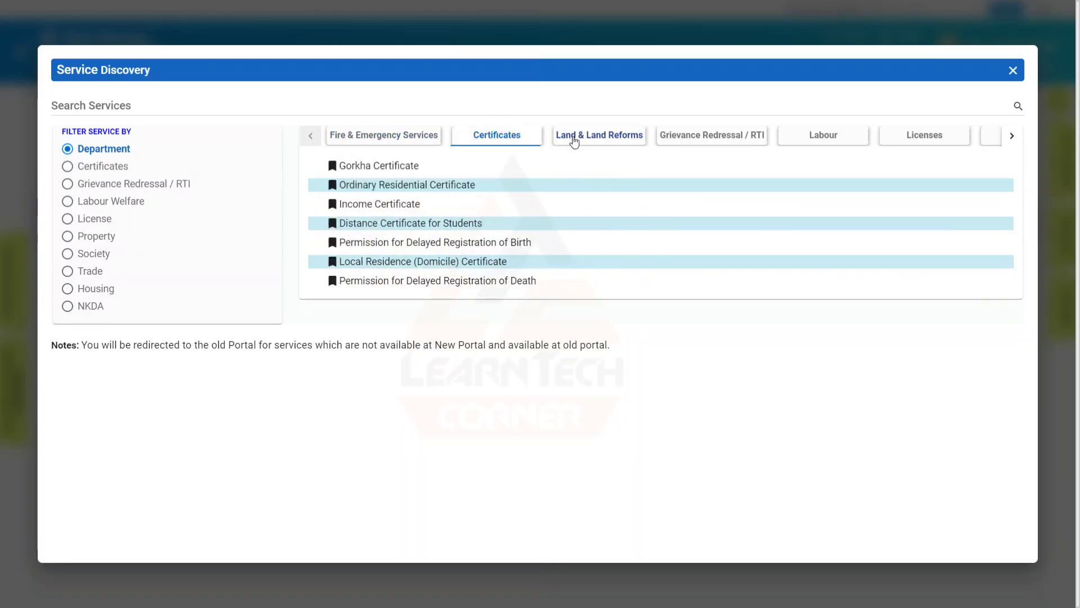
click(574, 141)
click(687, 135)
click(820, 134)
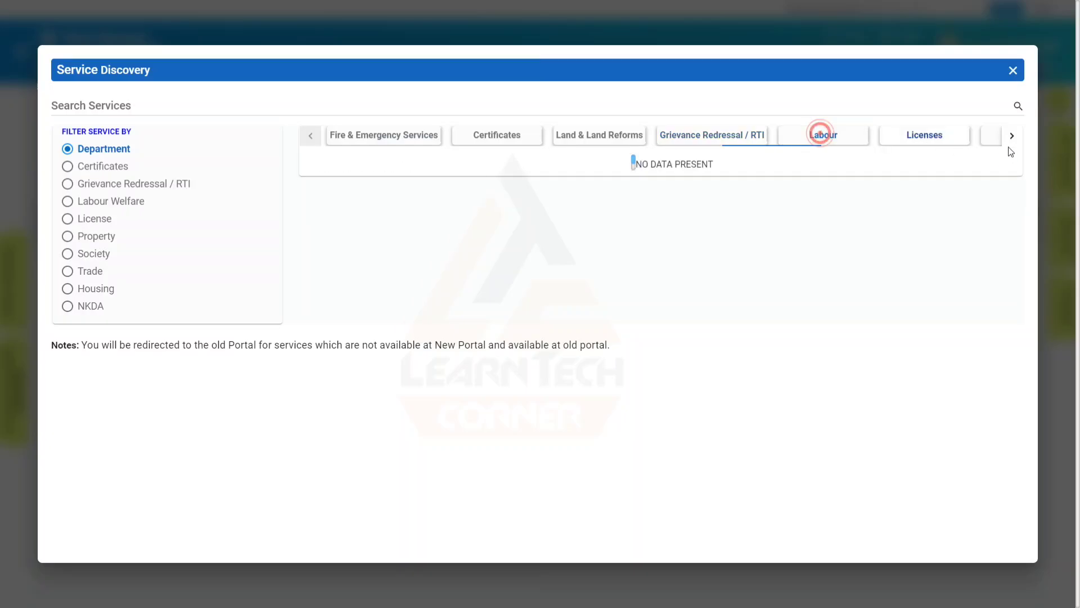
click(1011, 135)
click(754, 321)
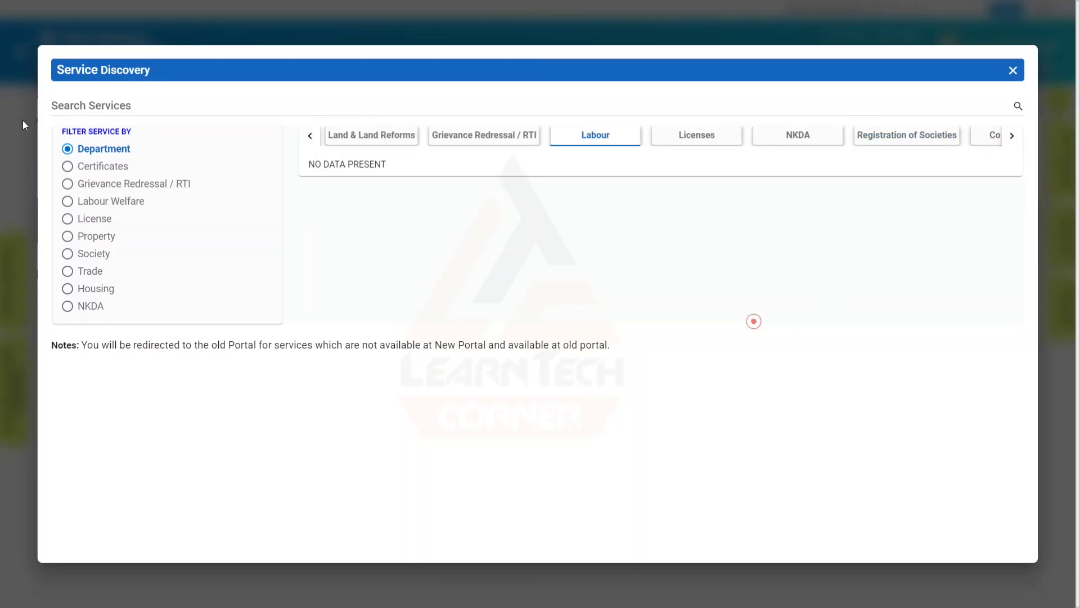
click(68, 168)
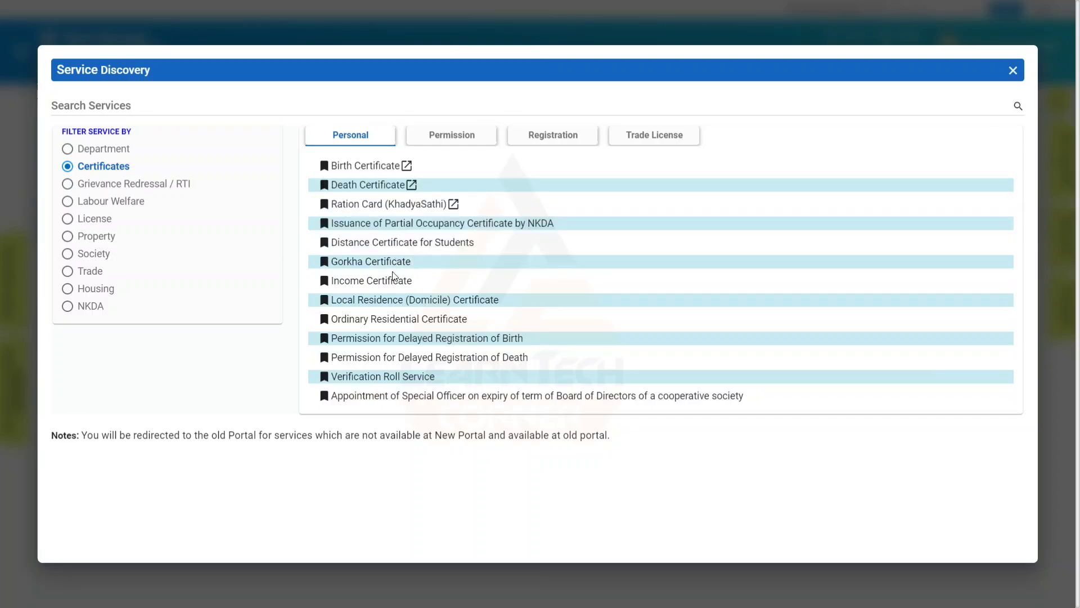
click(428, 287)
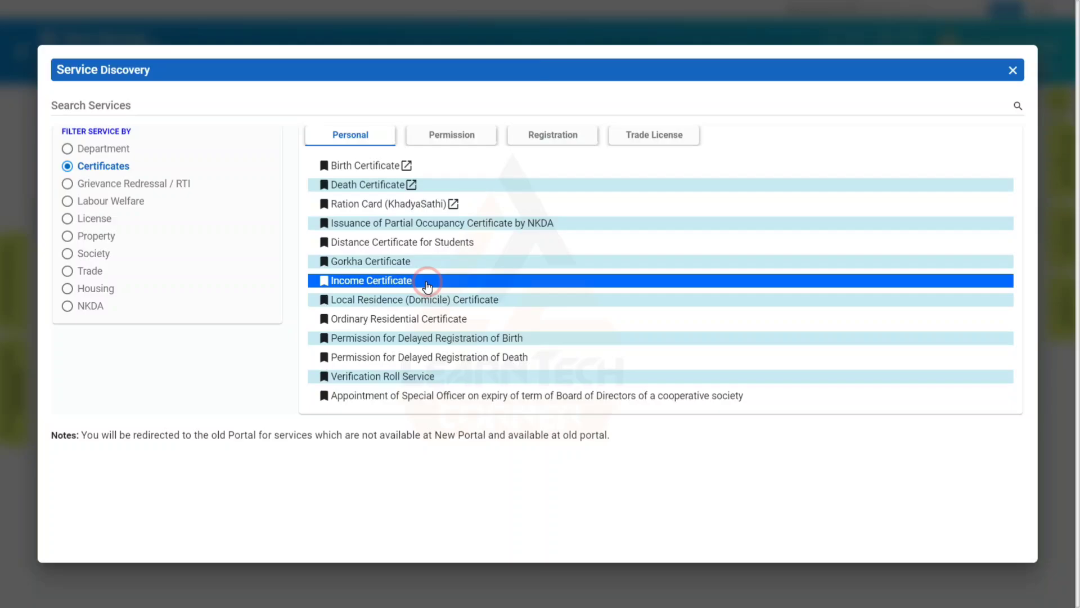
Open Income Certificate and highlight its Eligibility Criteria and West Bengal residency requirement.
click(353, 279)
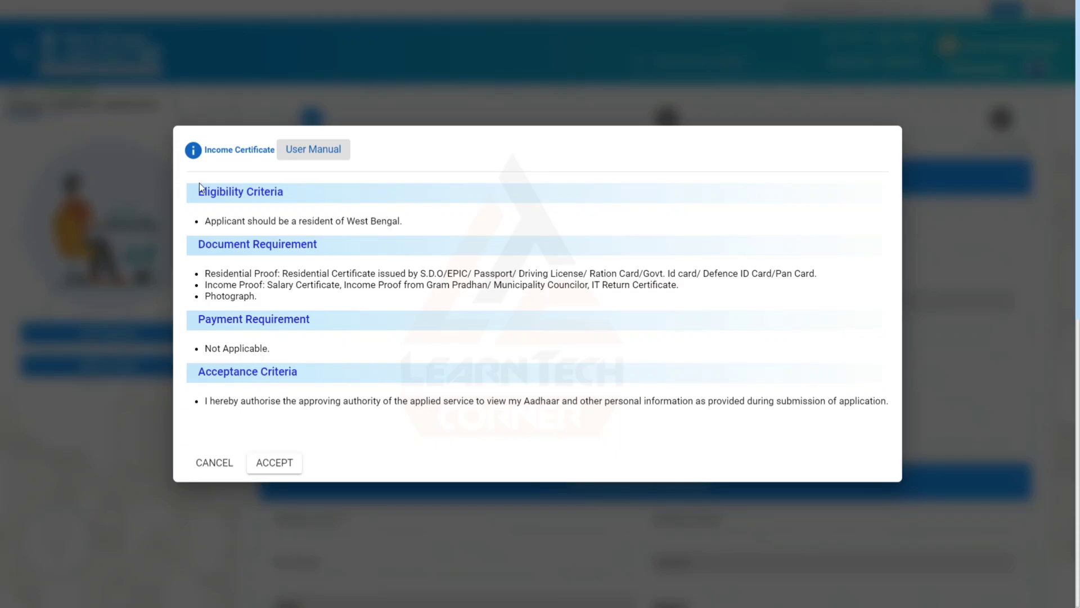
drag(198, 191, 301, 194)
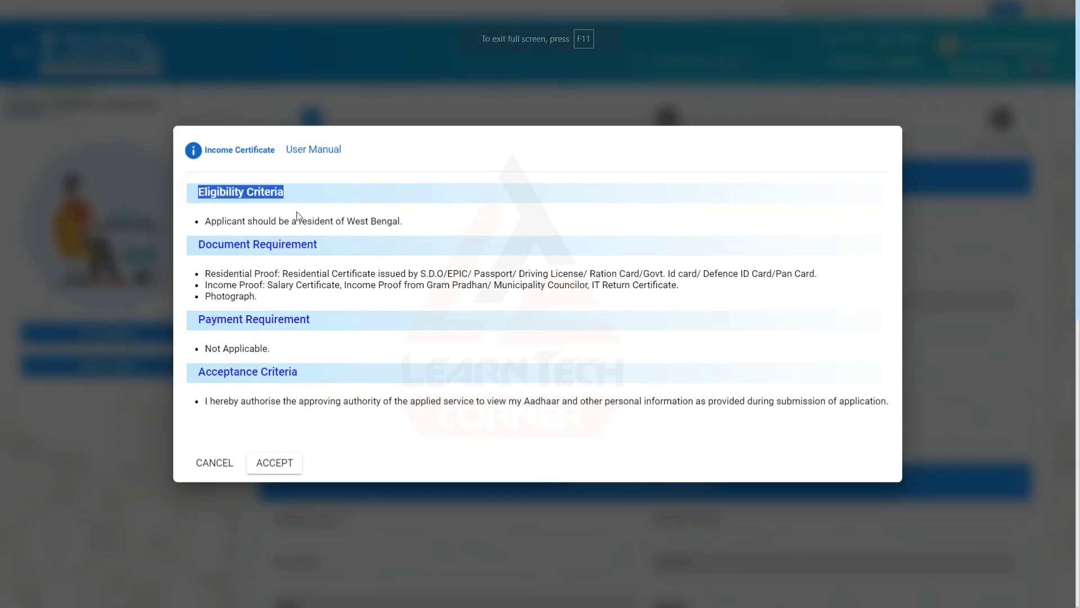
drag(205, 221, 407, 221)
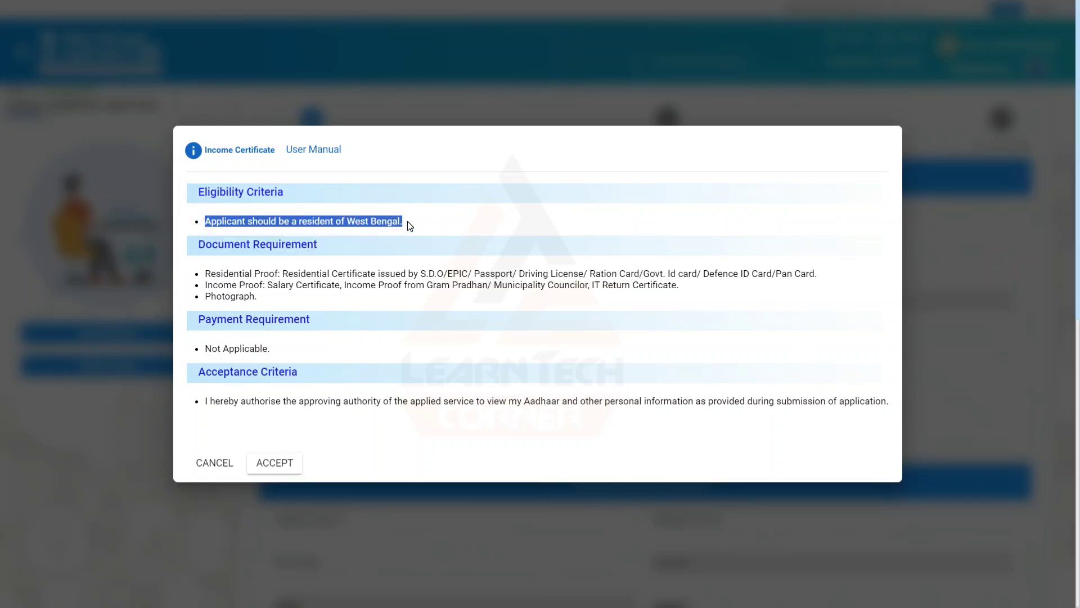
click(407, 222)
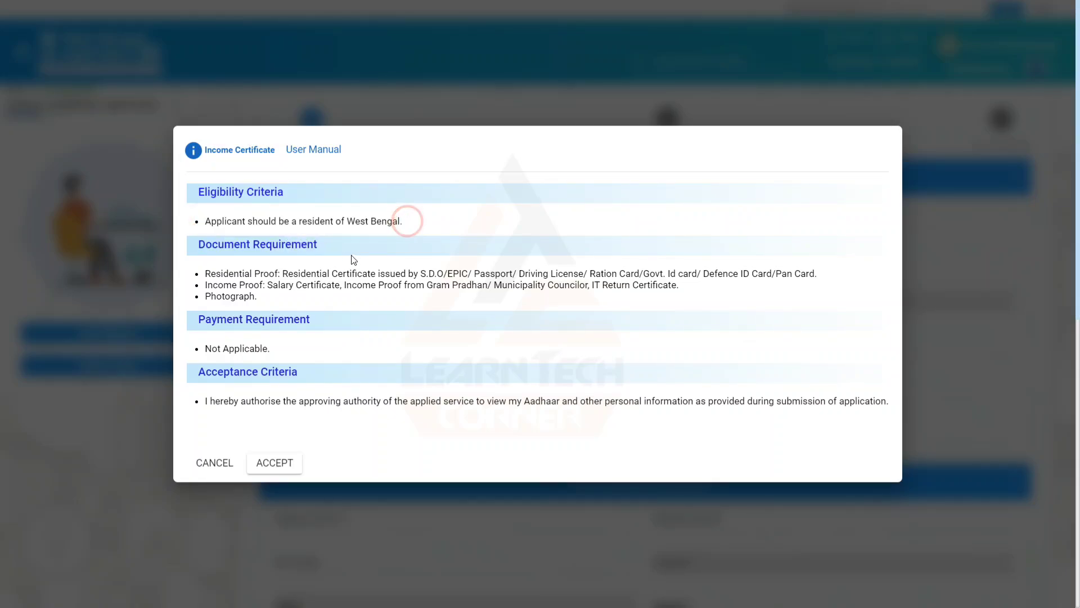
Highlight the Document Requirement section's accepted residential proof and income proof documents.
drag(327, 244, 204, 257)
triple_click(197, 245)
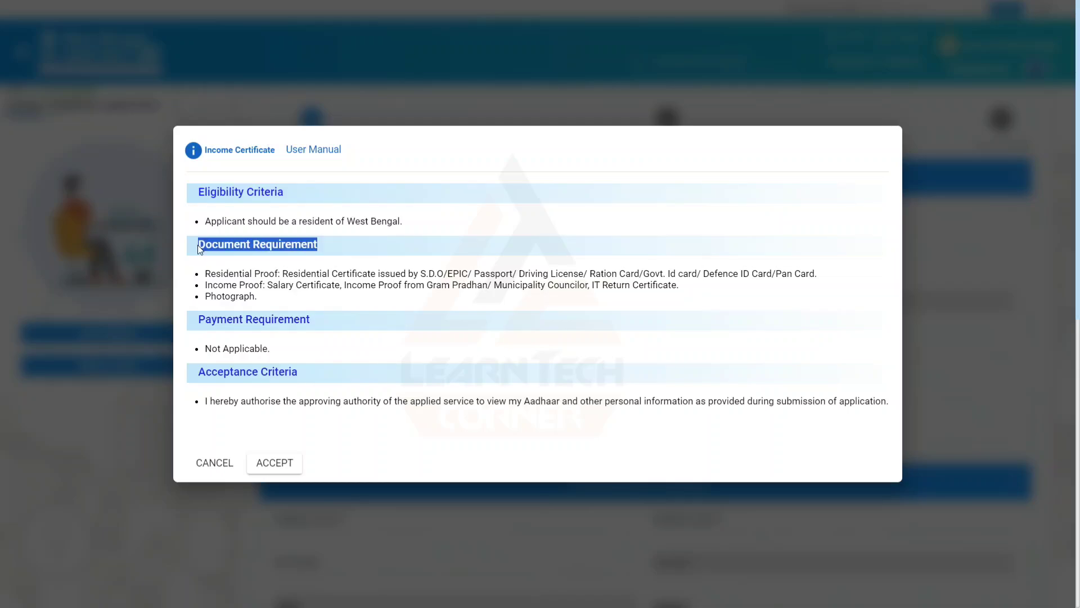
drag(206, 273, 285, 274)
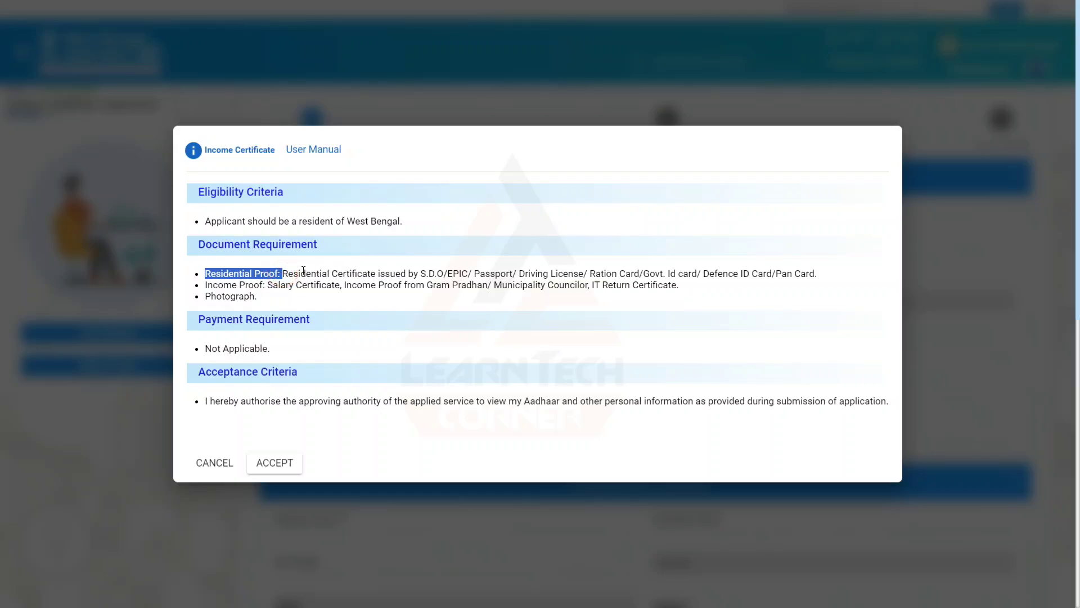
click(271, 273)
drag(283, 274, 825, 283)
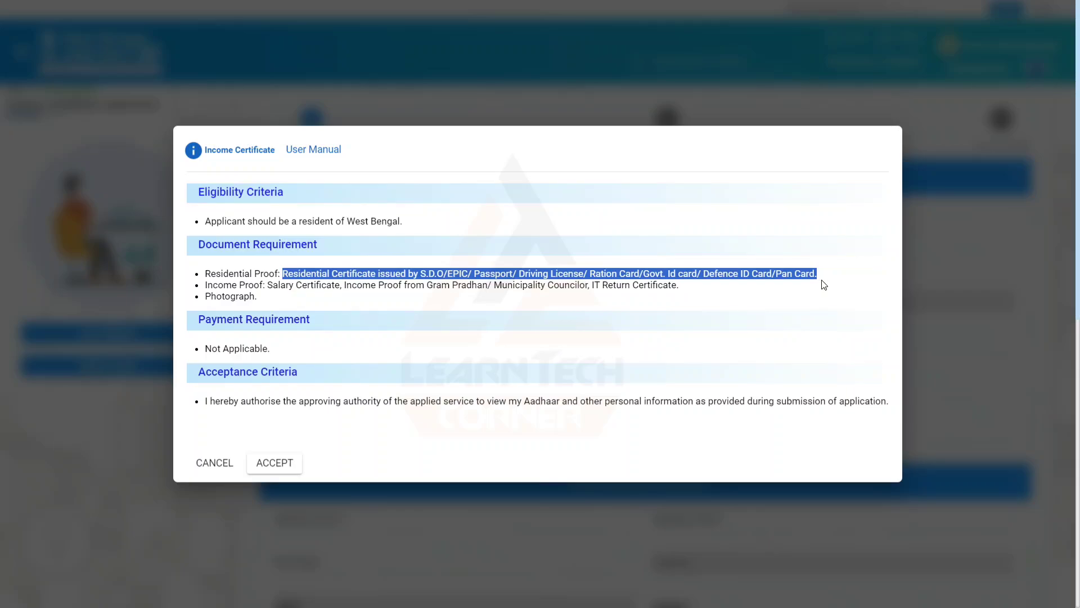
click(683, 300)
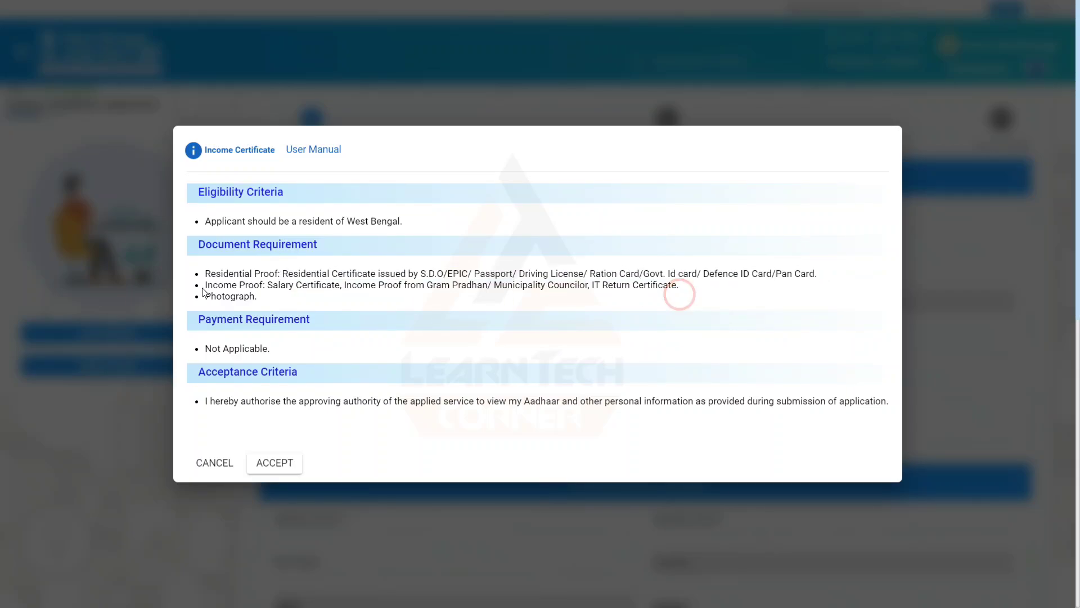
drag(206, 286, 399, 298)
drag(402, 298, 683, 293)
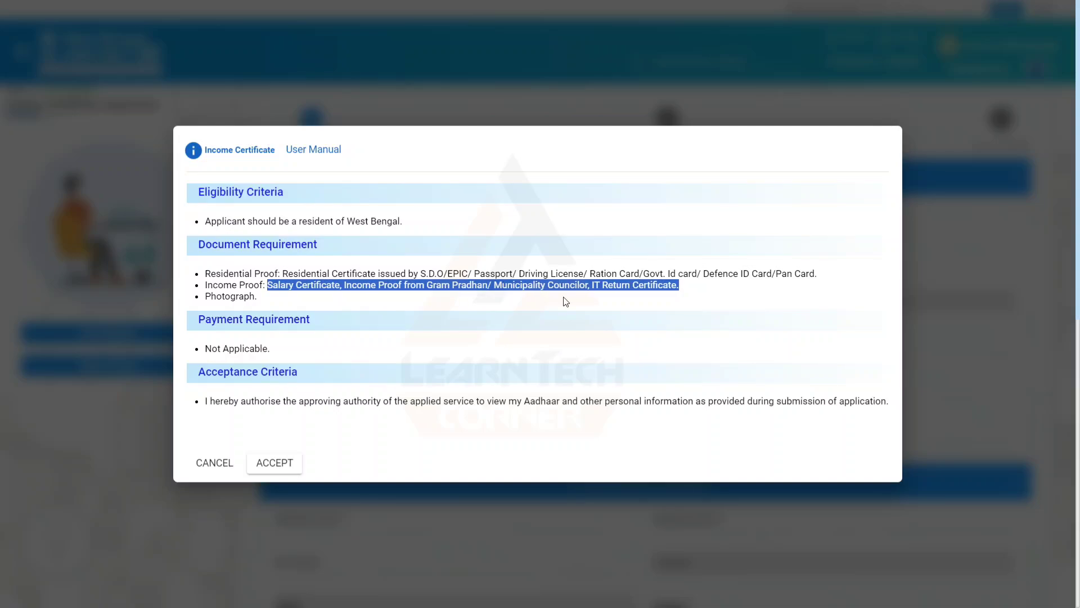
click(265, 304)
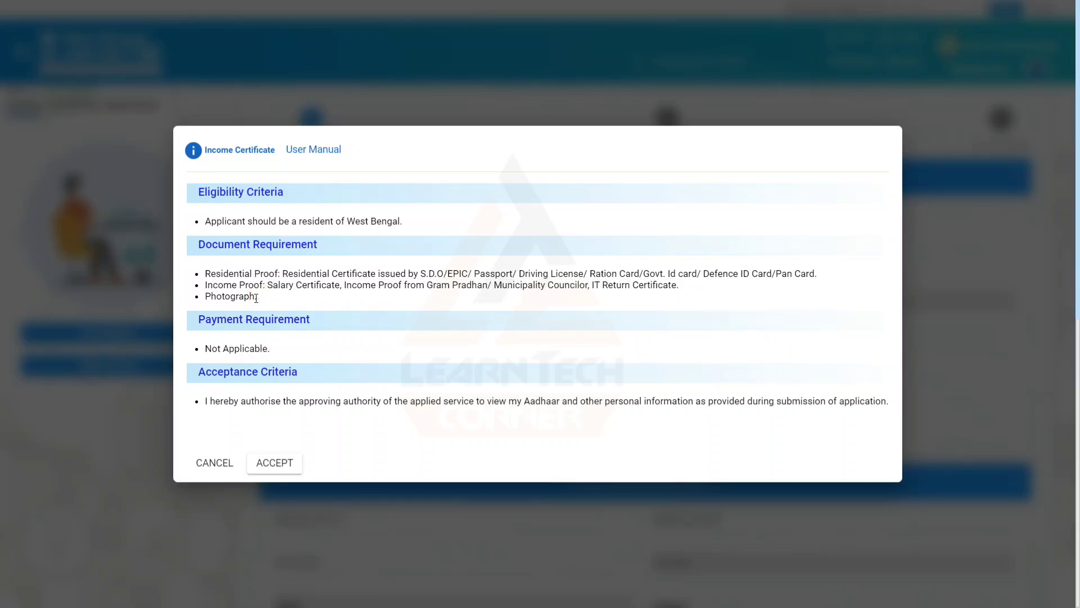
Highlight the Photograph requirement and the Payment Requirement heading.
drag(257, 298, 206, 299)
click(280, 301)
mouse_move(197, 319)
mouse_down()
mouse_move(312, 321)
mouse_move(266, 351)
mouse_move(196, 350)
mouse_up()
click(303, 352)
Accept the Income Certificate terms and highlight the Applicant's Basic Information step title.
click(280, 353)
click(276, 471)
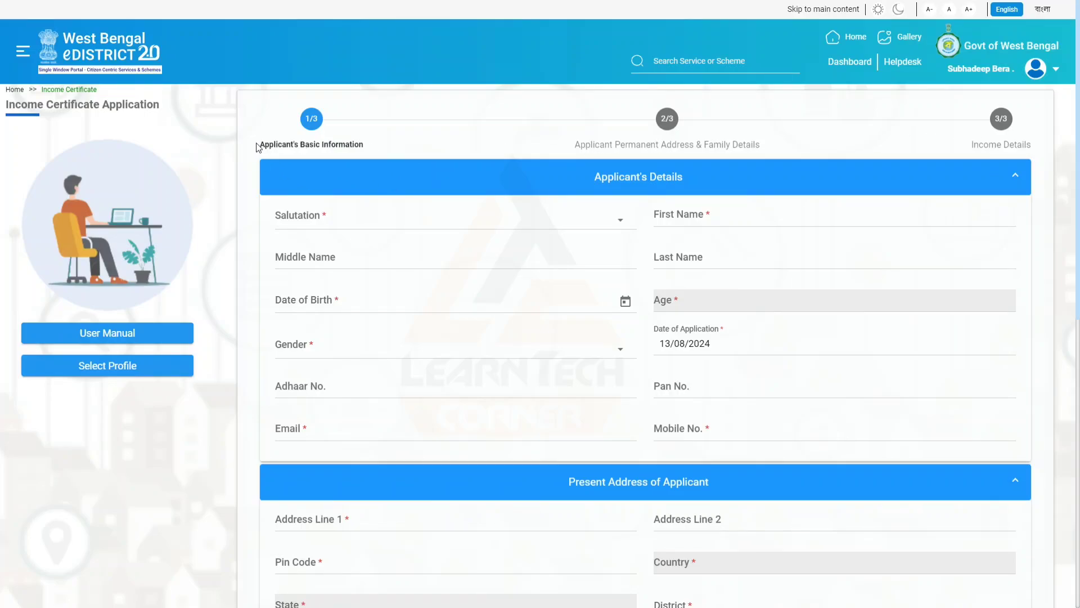
drag(257, 147, 362, 149)
click(376, 146)
Highlight the address/family and Income Details step titles and the Salutation label.
drag(571, 147, 681, 149)
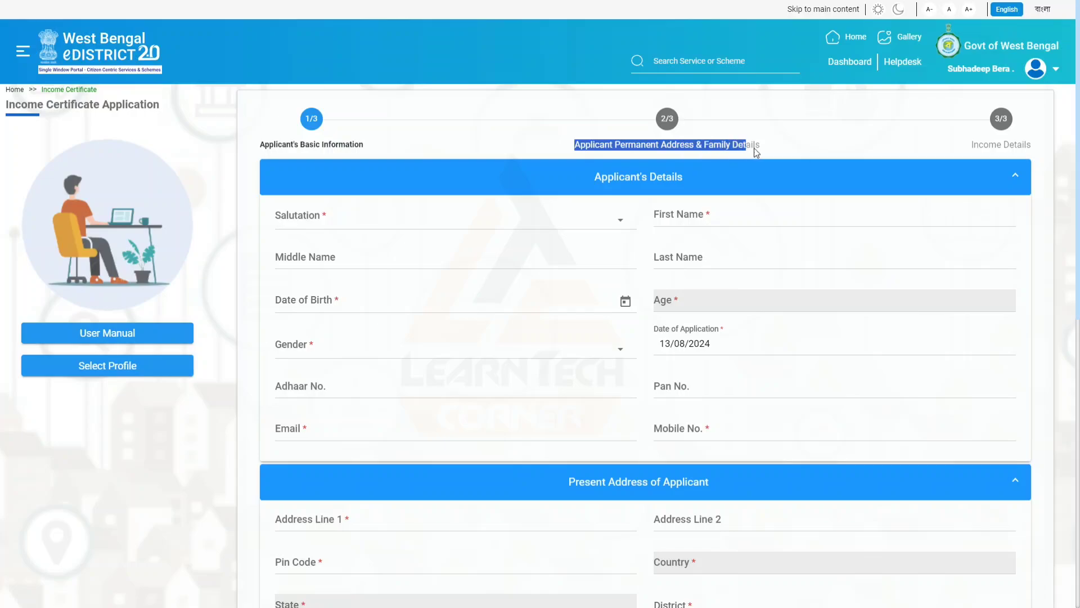
click(783, 150)
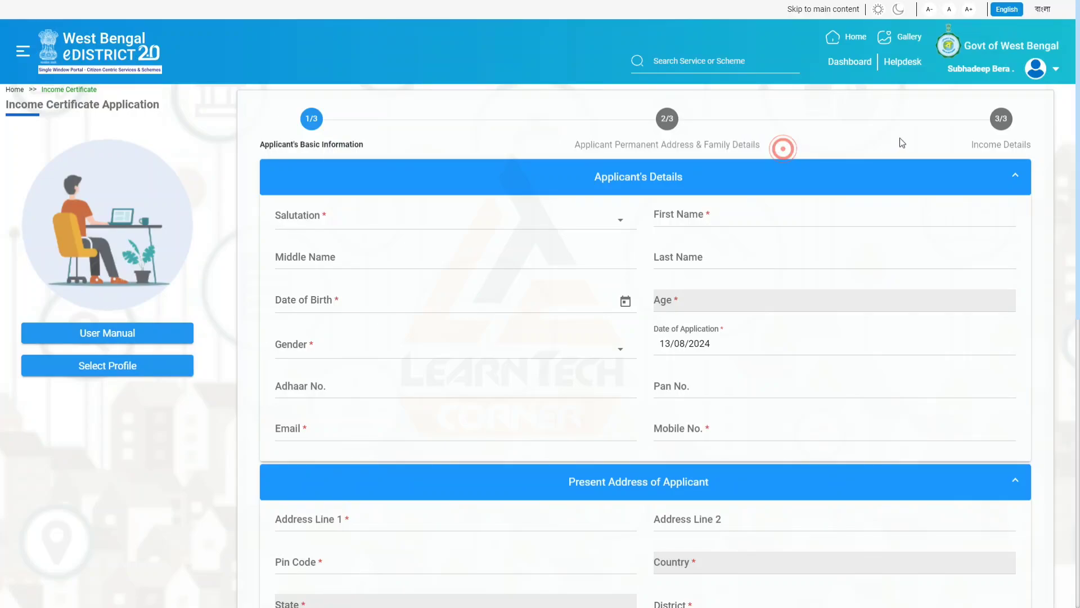
drag(960, 141, 1042, 144)
click(1042, 145)
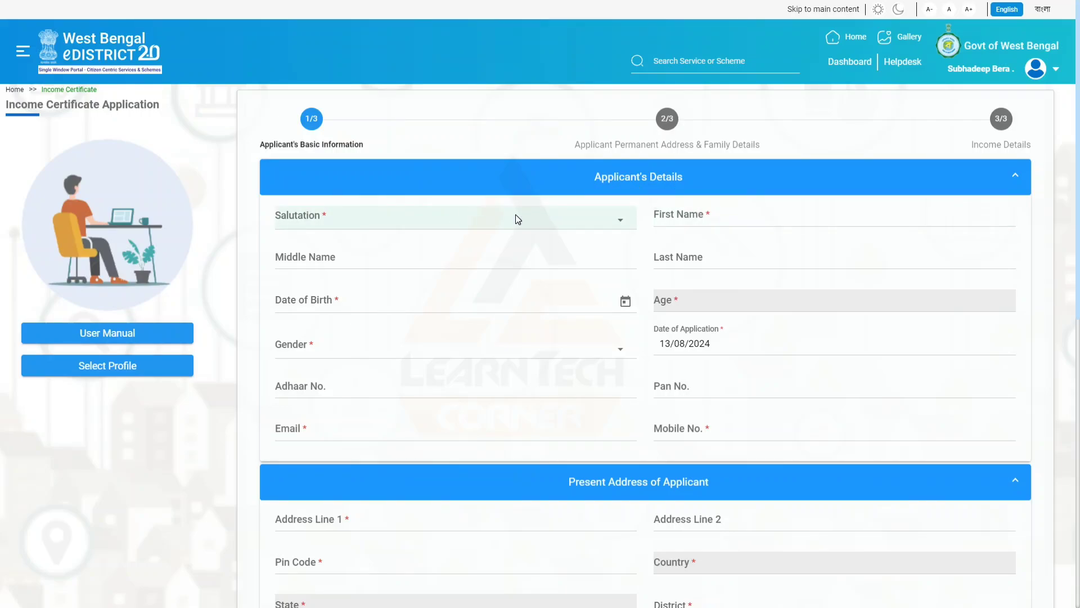
drag(271, 218, 328, 220)
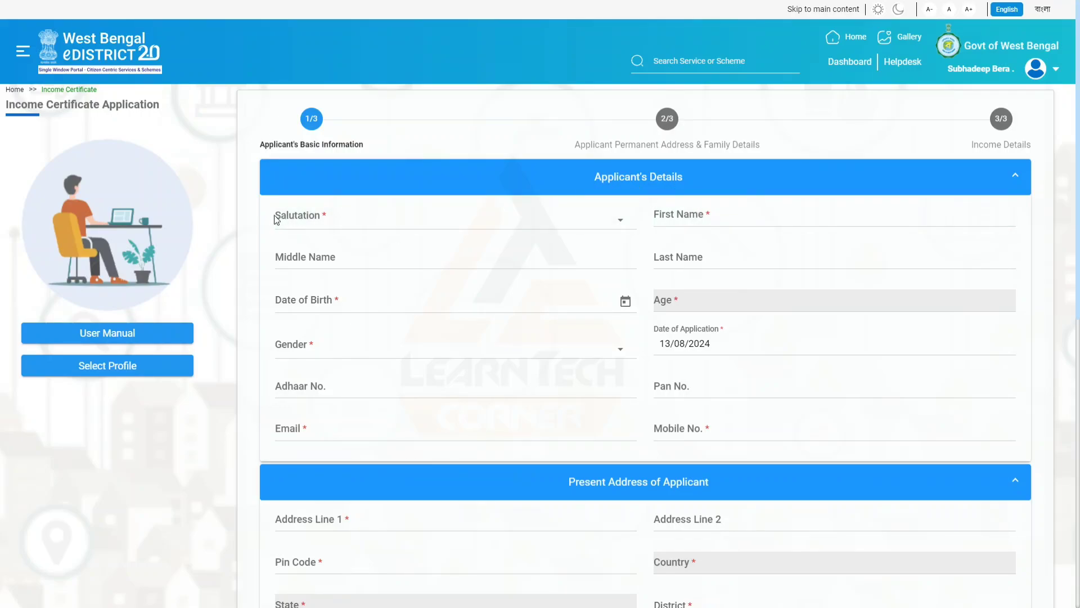
Set the salutation to Mr. and correct the applicant's last name.
click(618, 223)
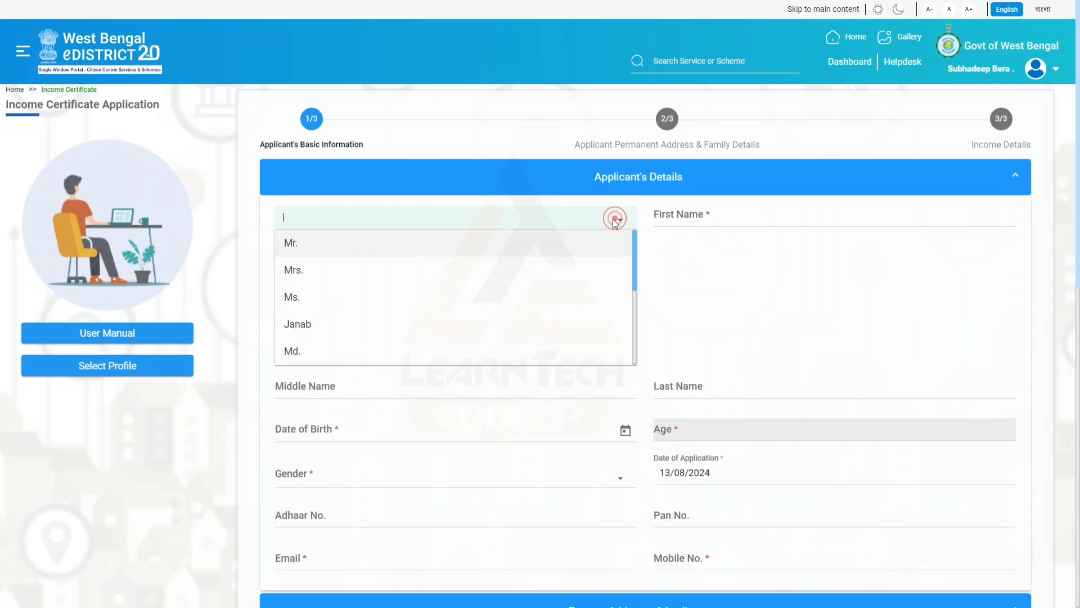
click(291, 244)
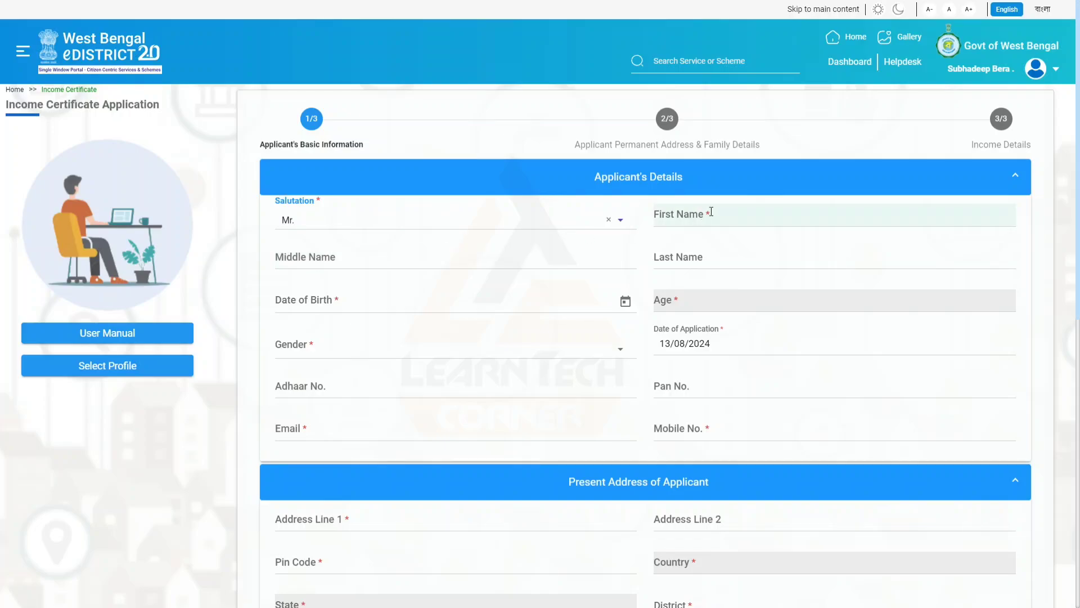
click(654, 215)
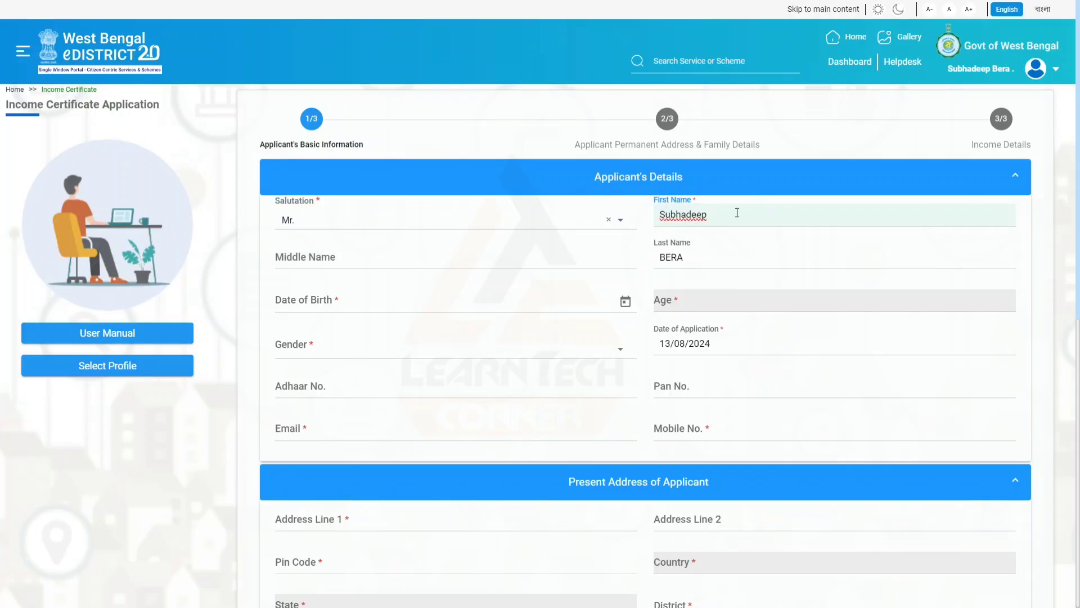
click(700, 262)
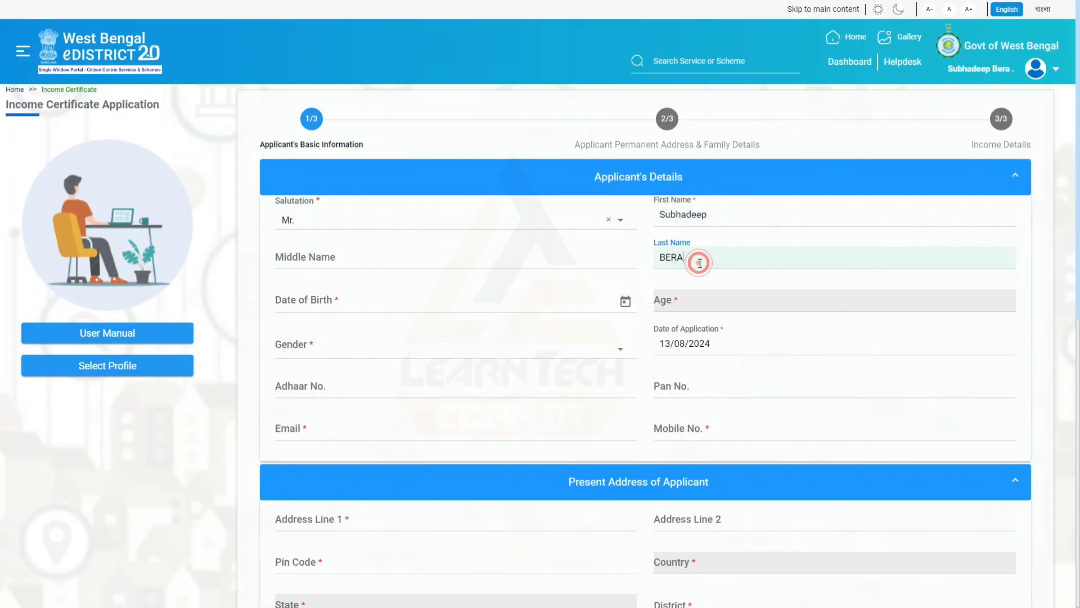
key(BackSpace)
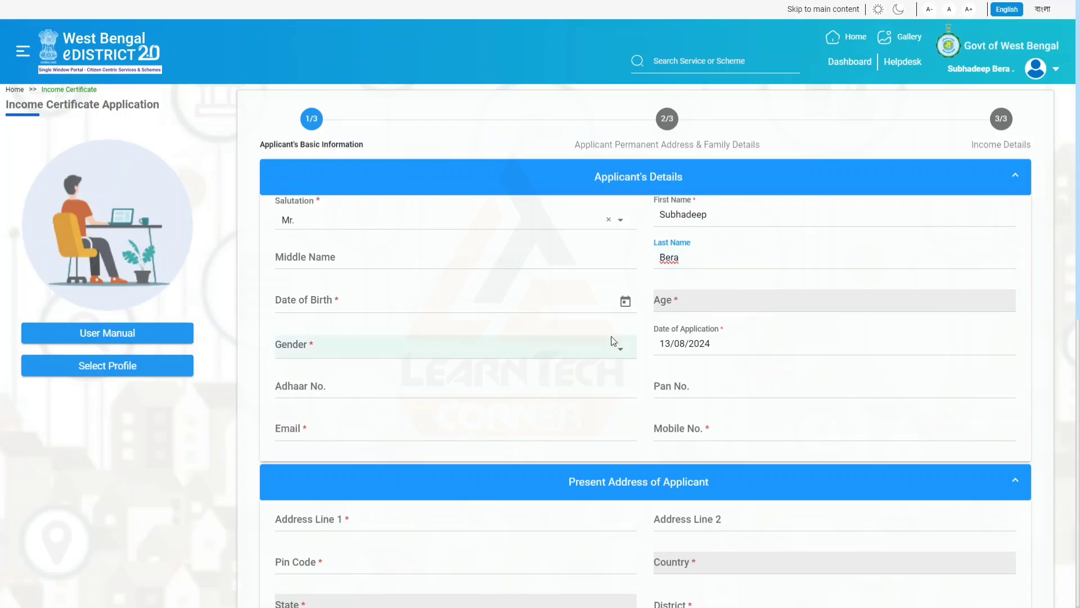
click(684, 273)
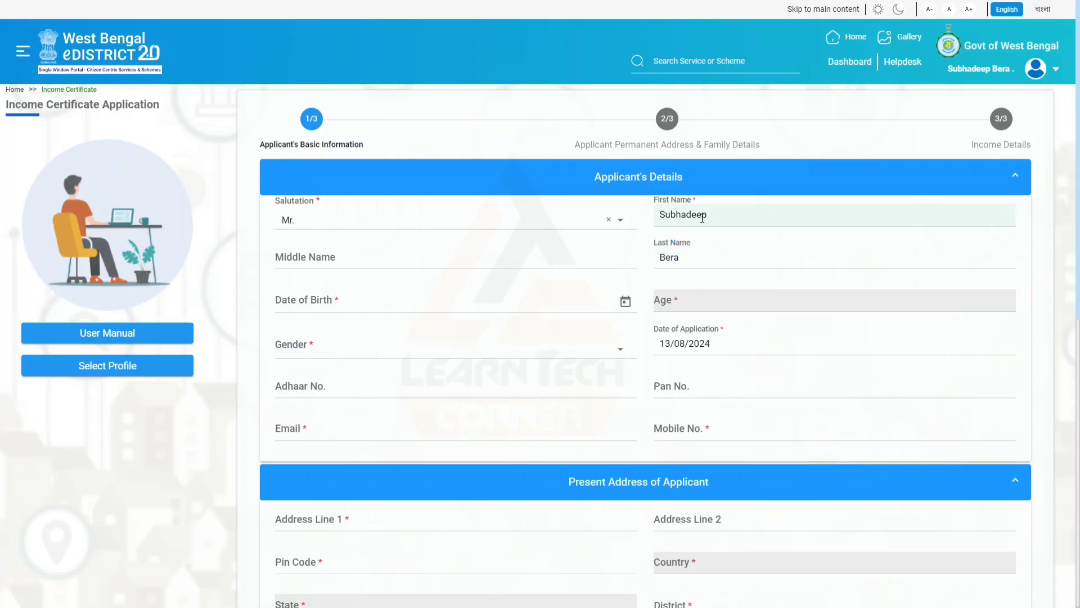
click(495, 308)
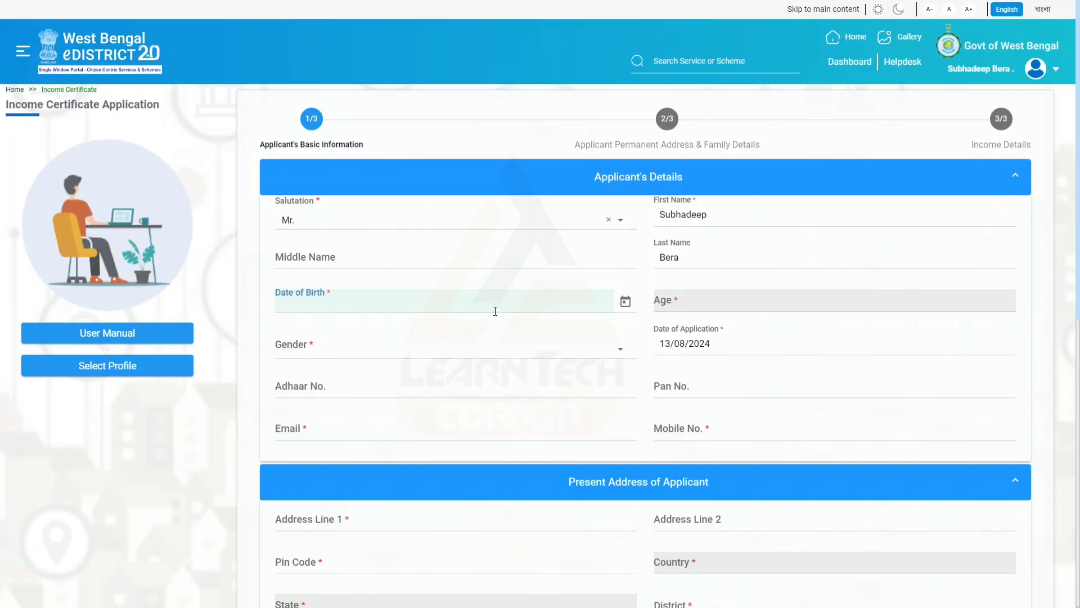
click(624, 302)
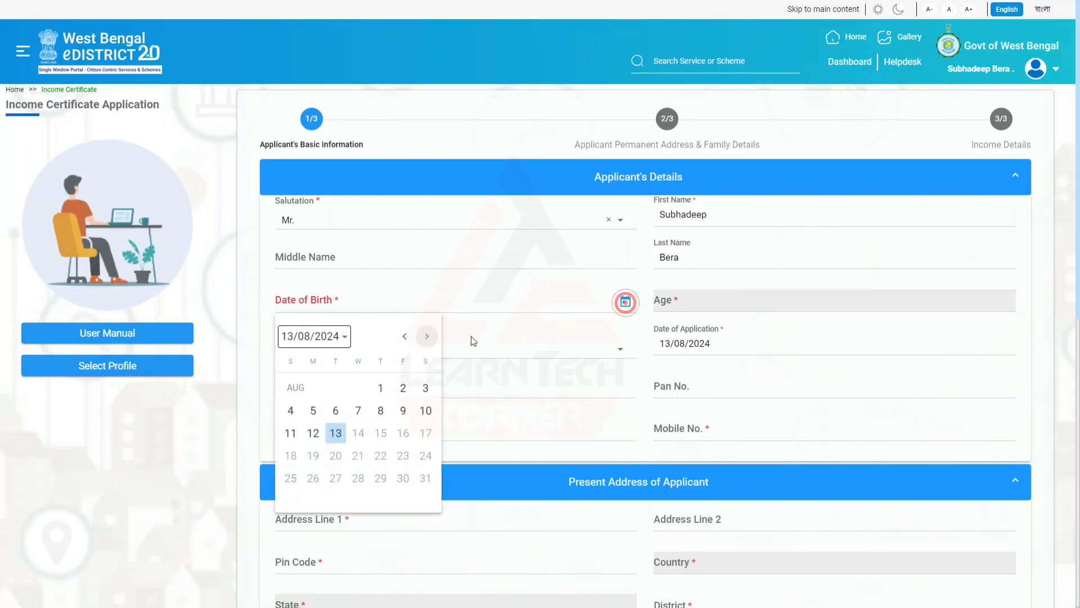
click(345, 336)
click(350, 337)
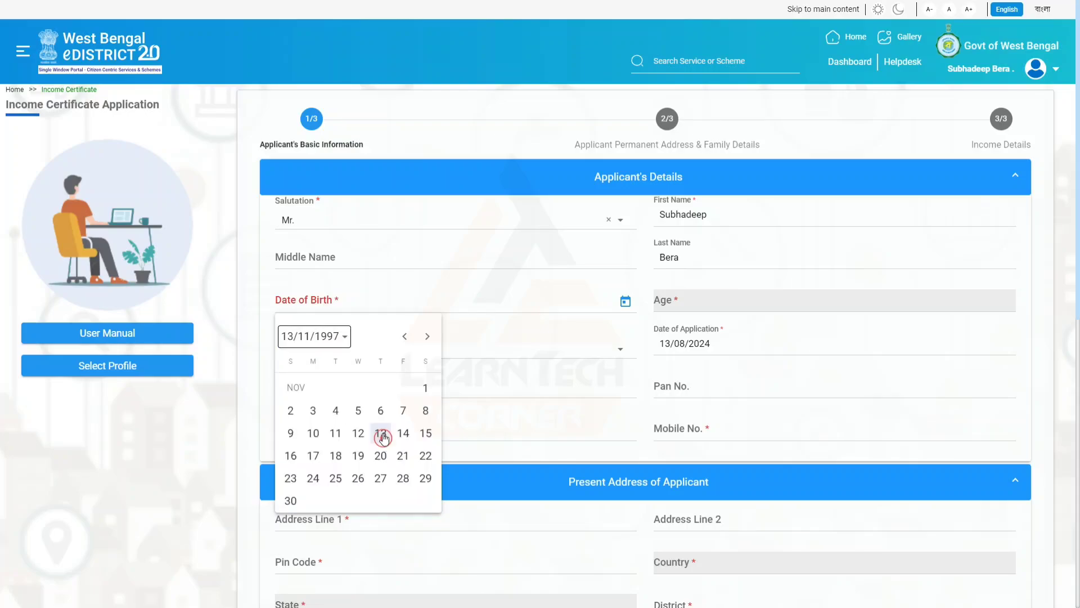
click(403, 432)
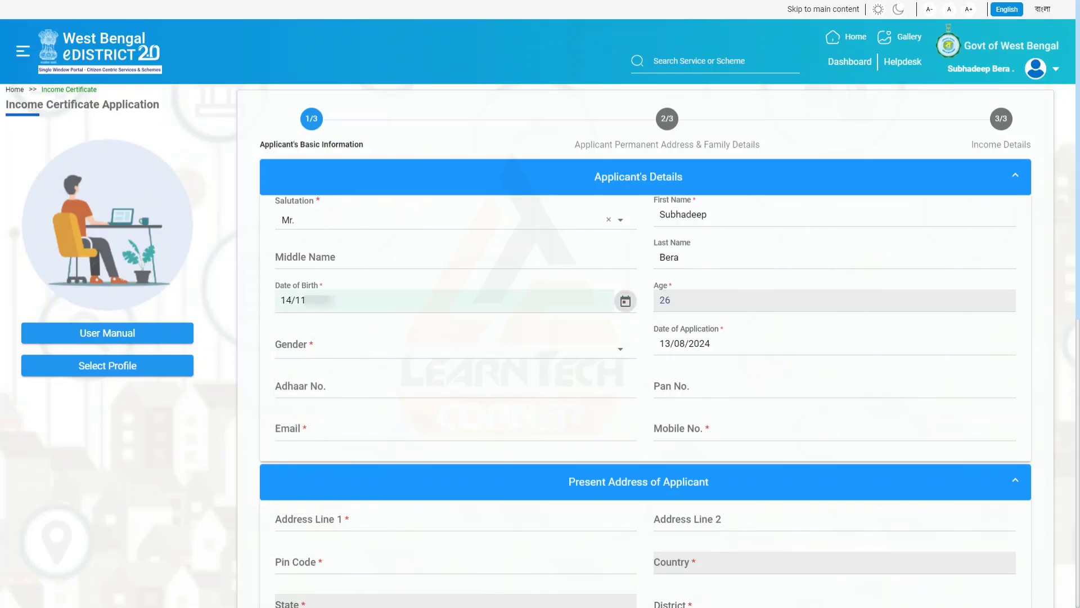
triple_click(325, 299)
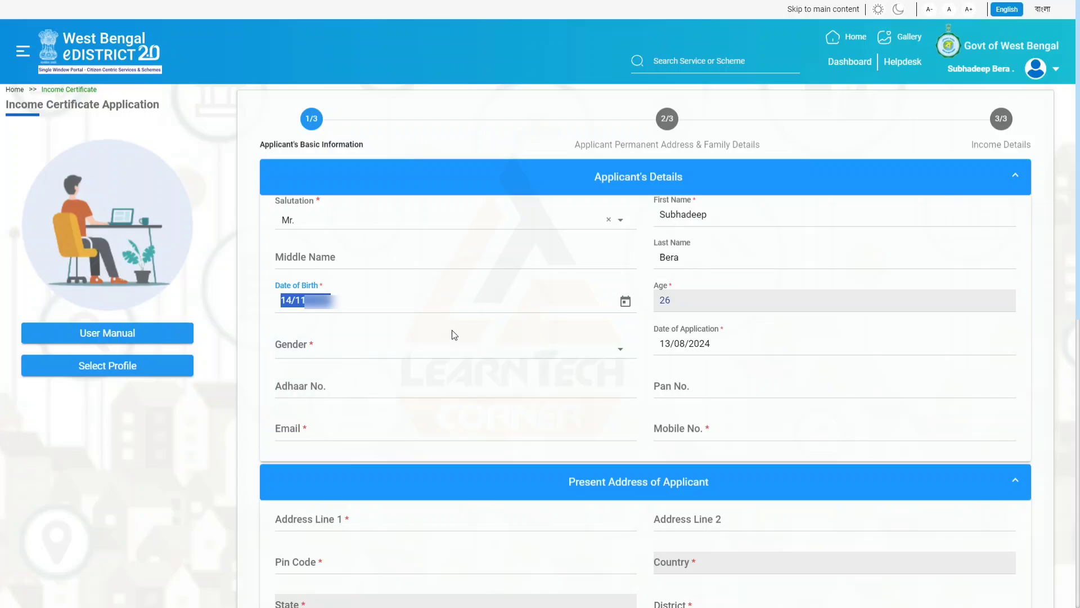
click(666, 304)
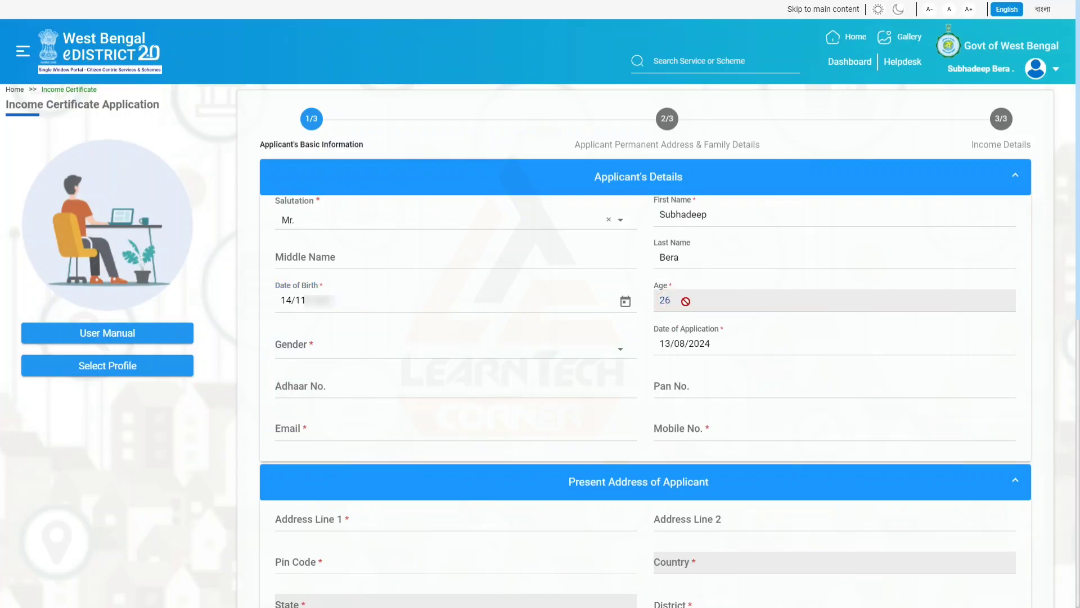
Set gender to Male, check the application date, then focus the Adhaar and PAN fields.
click(298, 345)
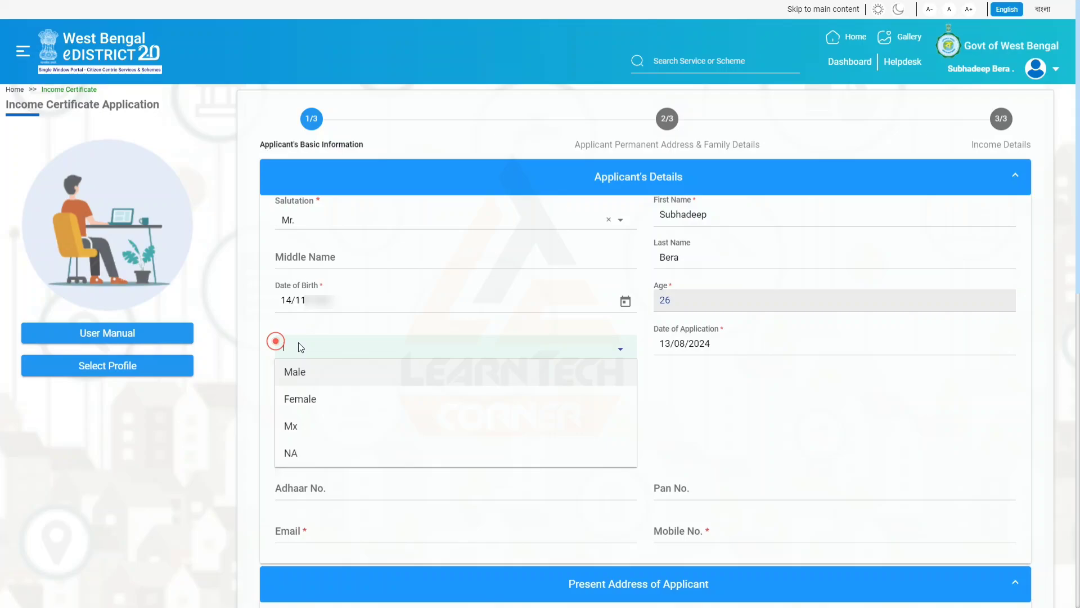
click(322, 378)
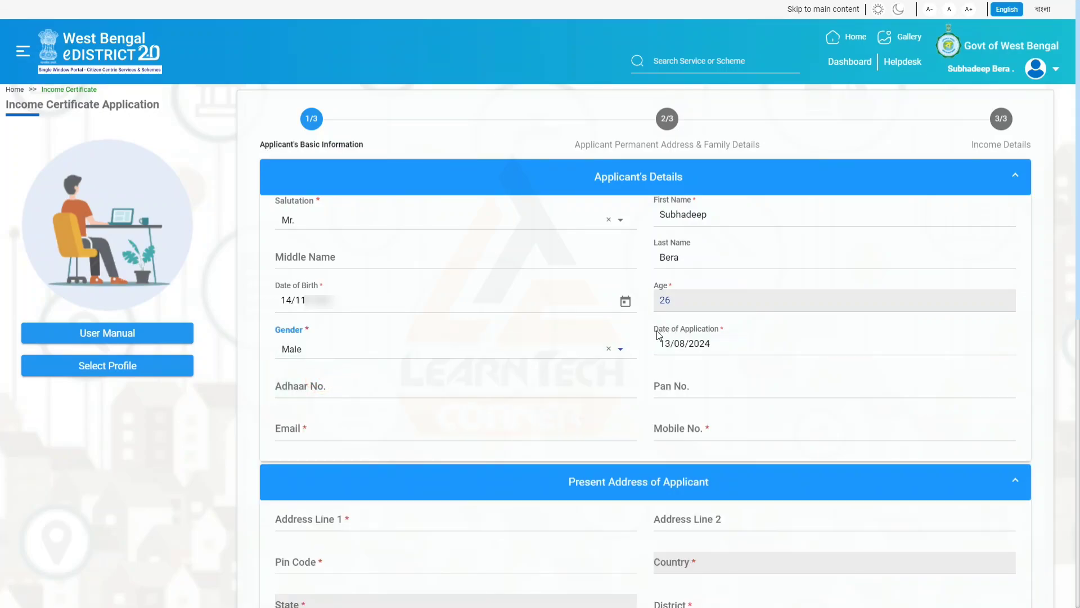
drag(655, 328, 733, 333)
click(750, 323)
click(717, 344)
click(717, 344)
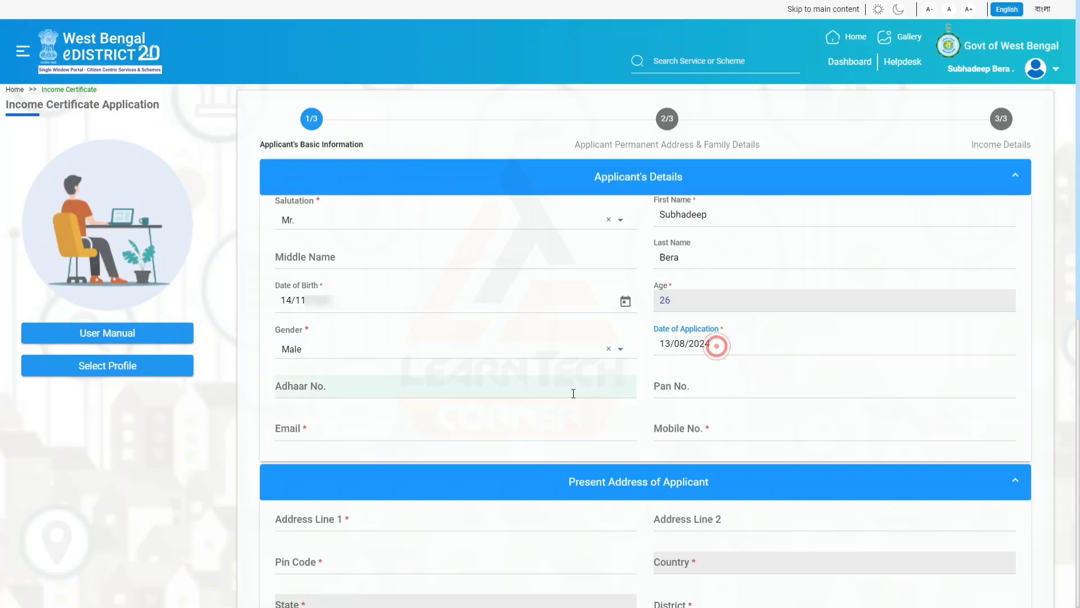
click(324, 385)
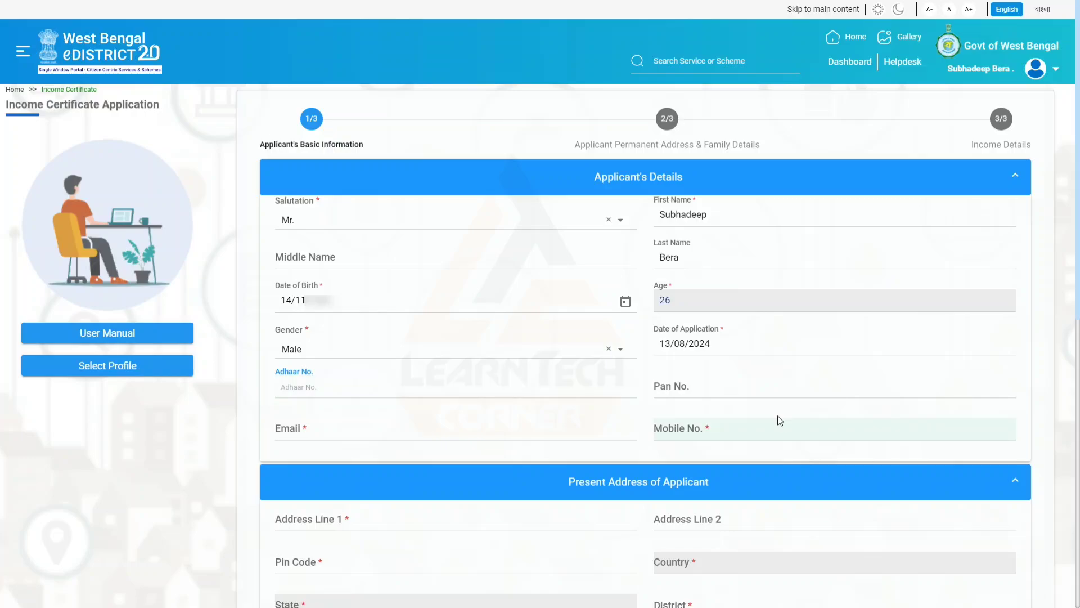
click(740, 388)
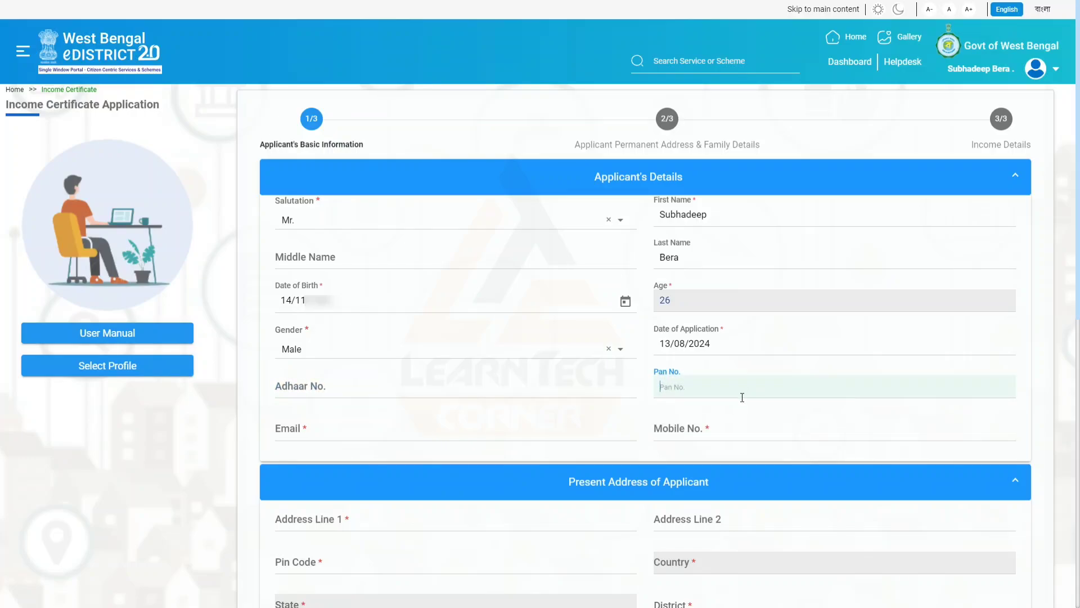
Enter the applicant's email address and mobile number.
click(322, 428)
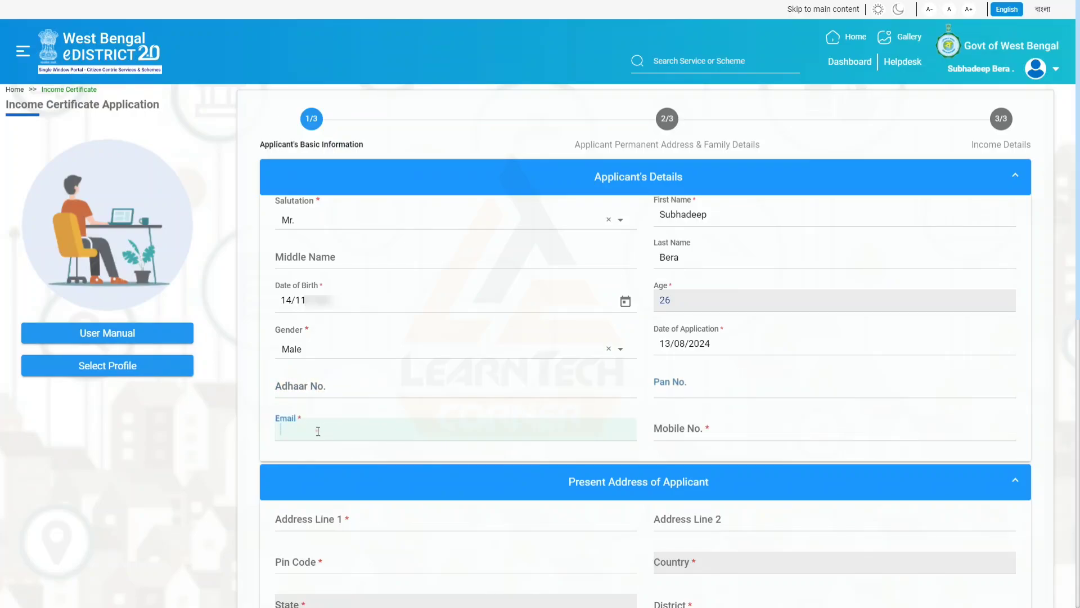
click(744, 428)
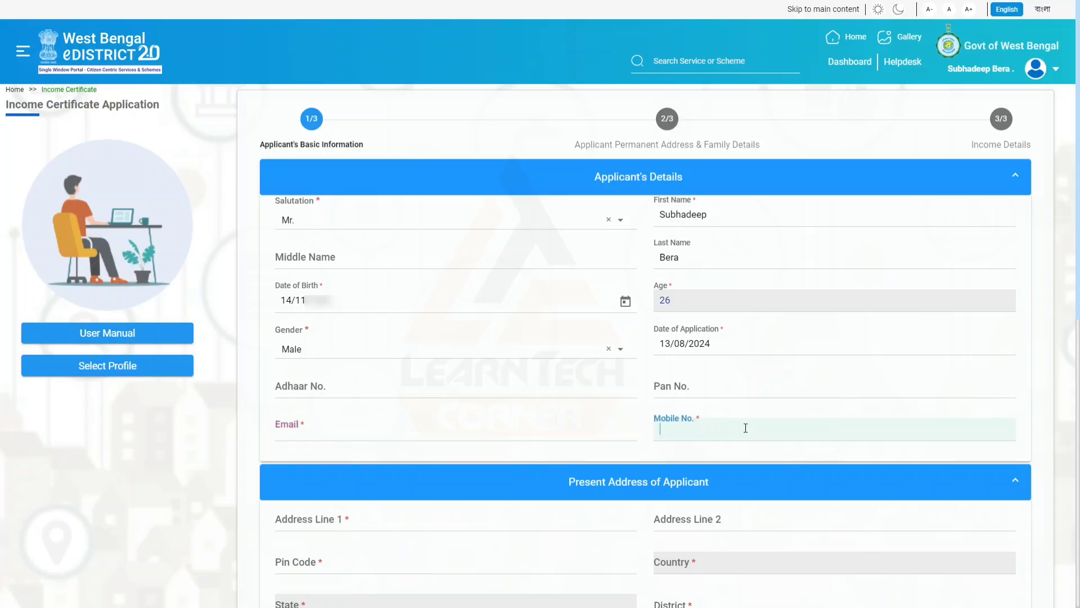
click(448, 427)
text(b)
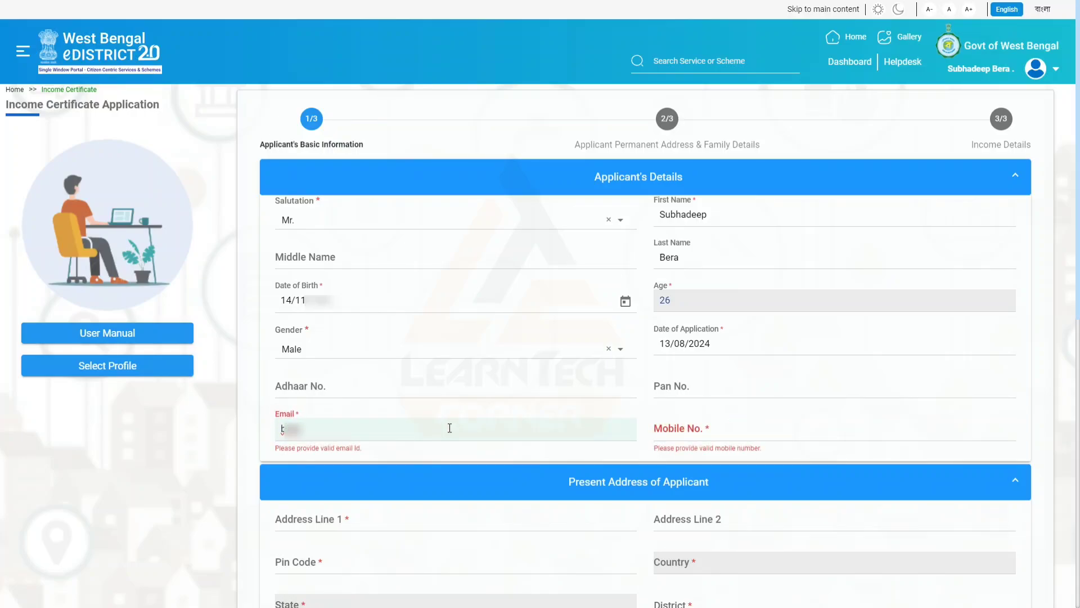
text(e*******)
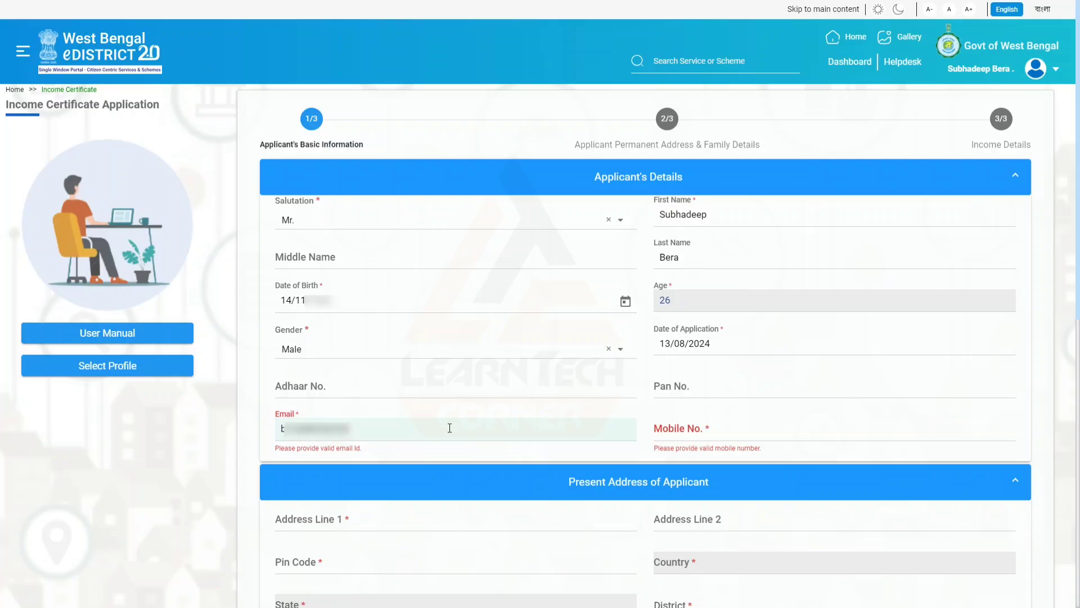
text(@*****)
key(Tab)
text(97)
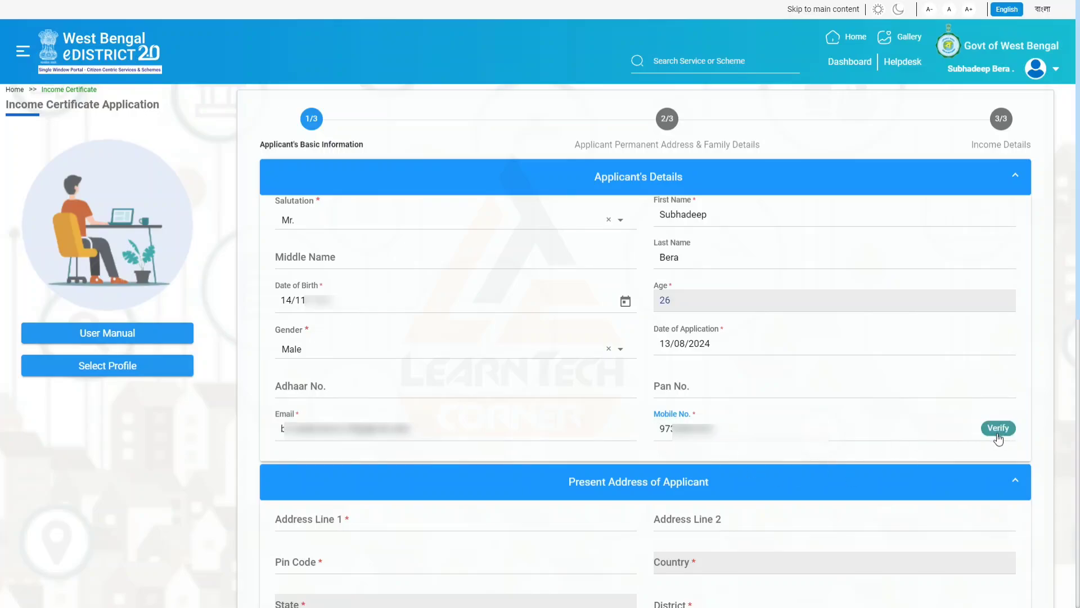
Verify the mobile number with the one-time password sent to it.
click(1000, 429)
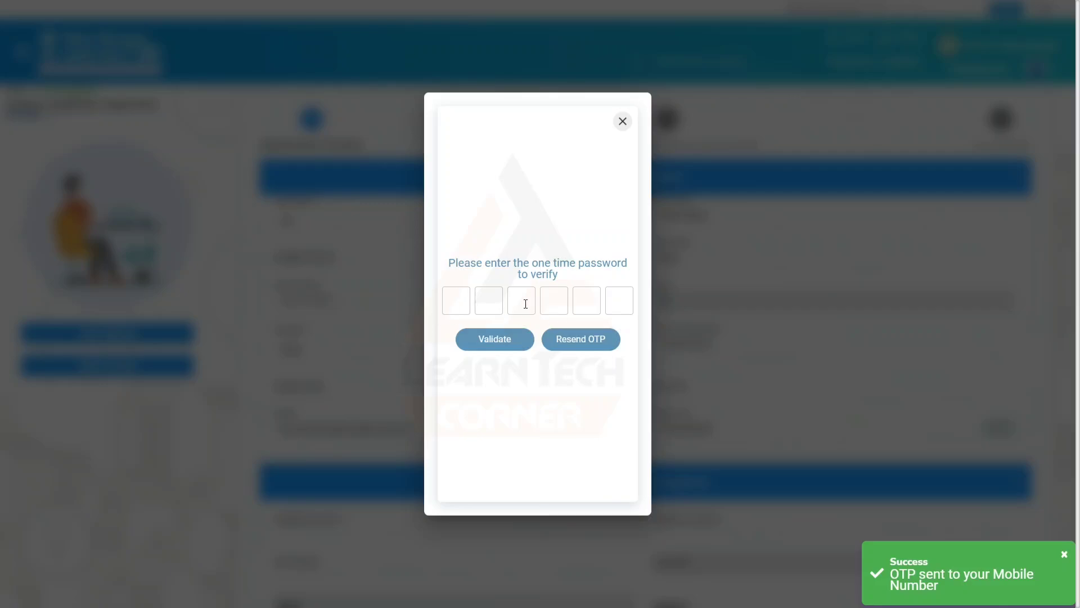
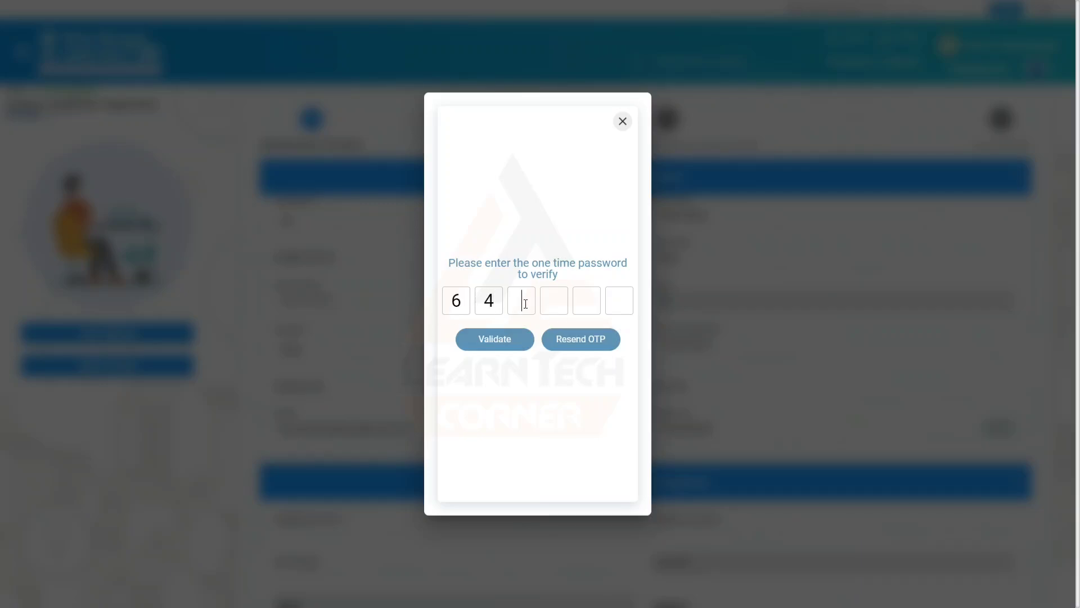
click(505, 344)
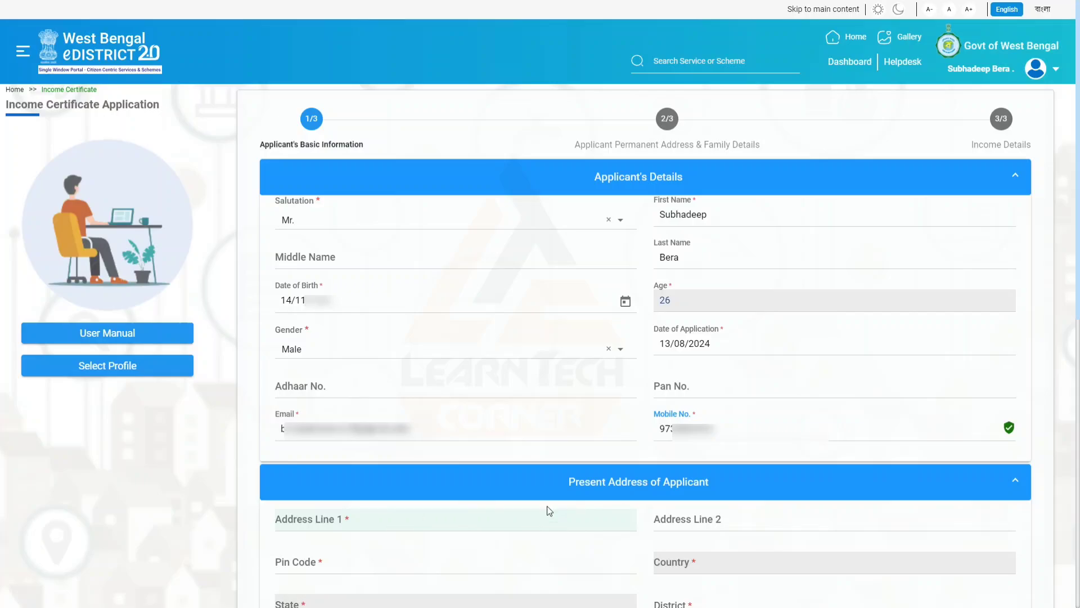
Enter the first address line and the pin code of the present address.
scroll(568, 490, down, 8)
click(332, 70)
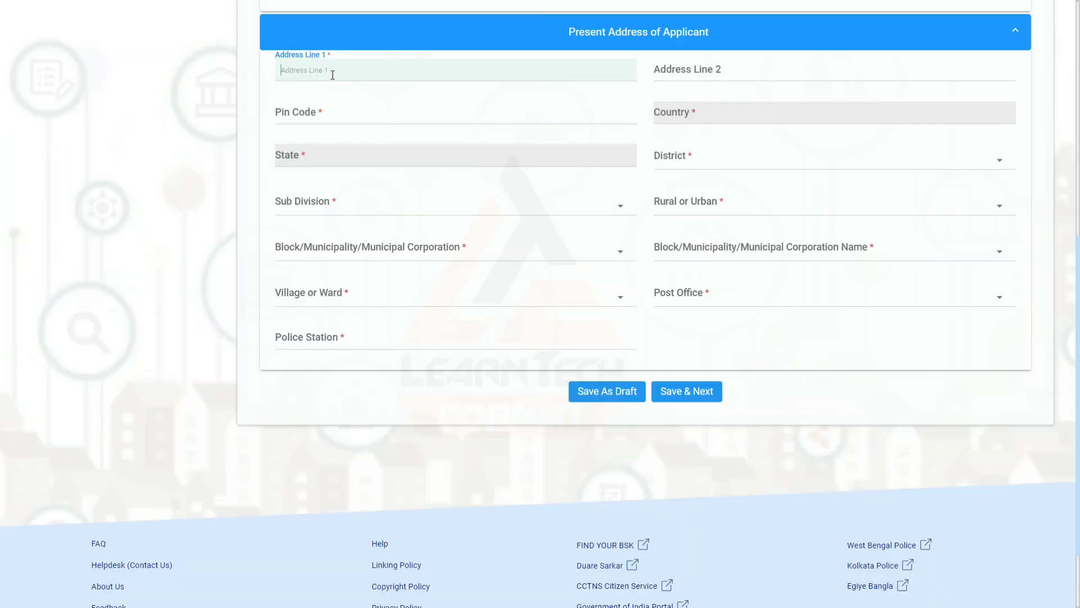
text(V)
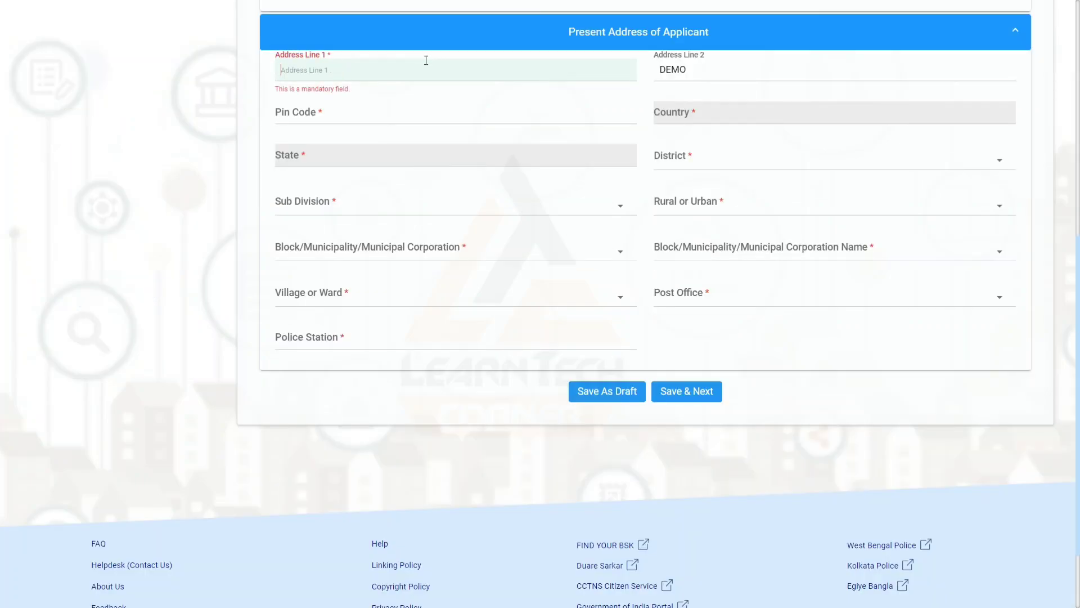
text(DEMO)
click(302, 112)
text(72)
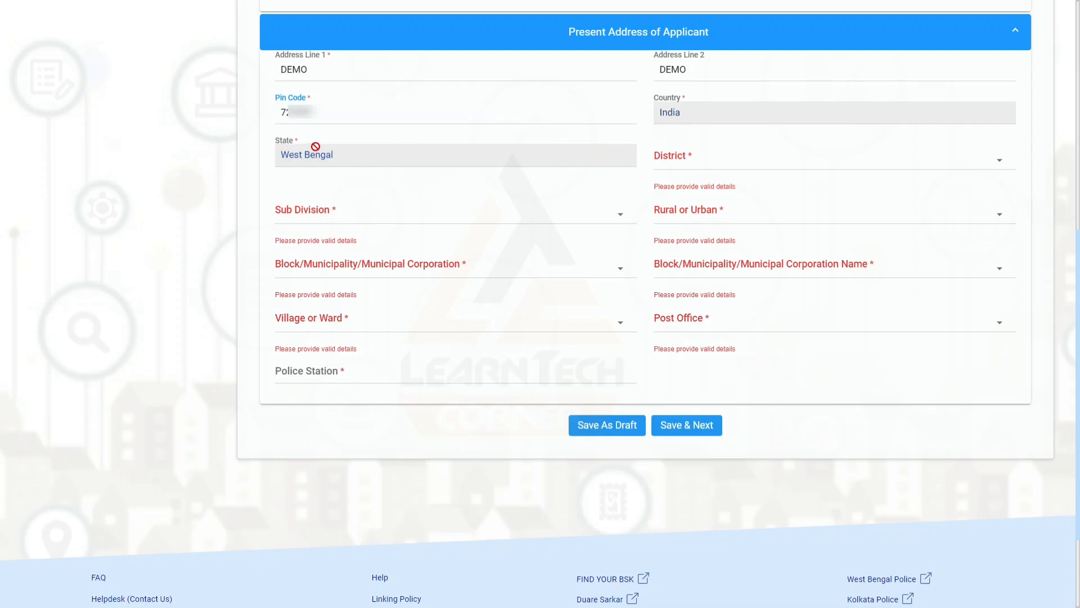
Set the district to Purba Medinipur and the sub division to Haldia.
click(701, 158)
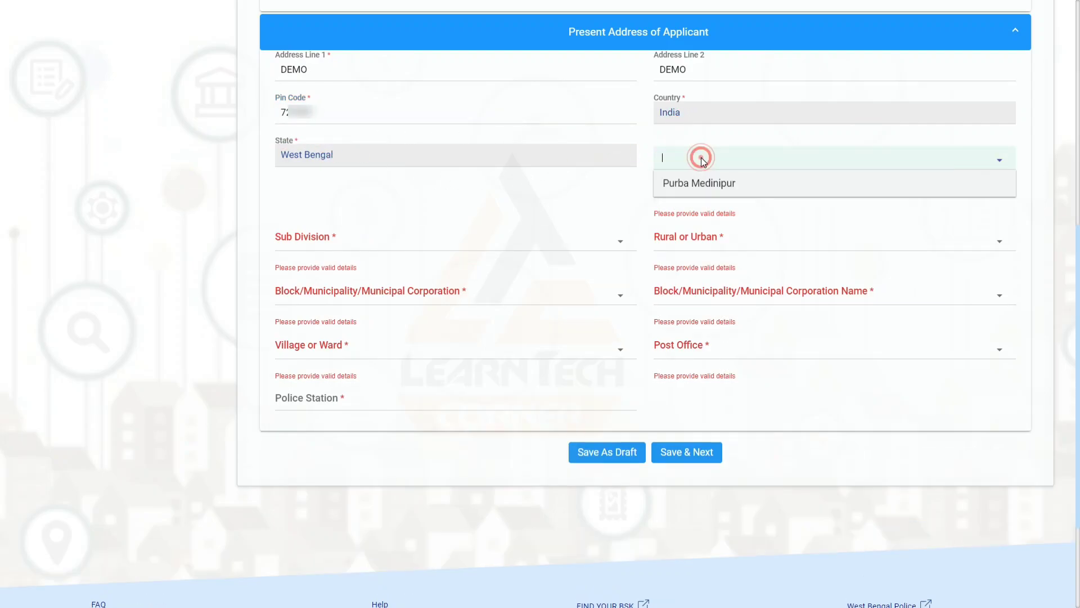
click(716, 186)
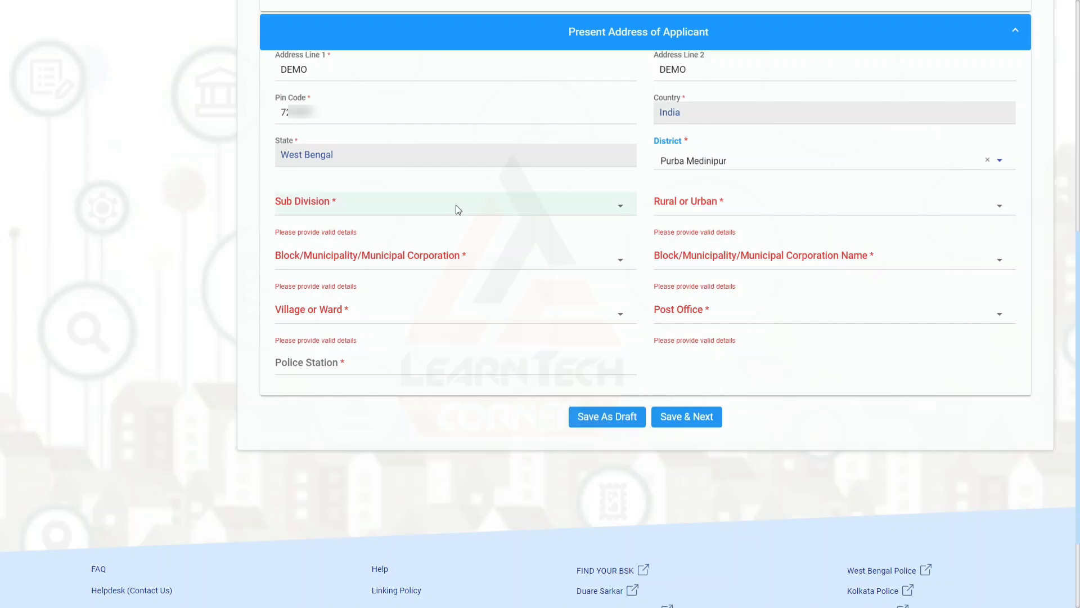
click(315, 206)
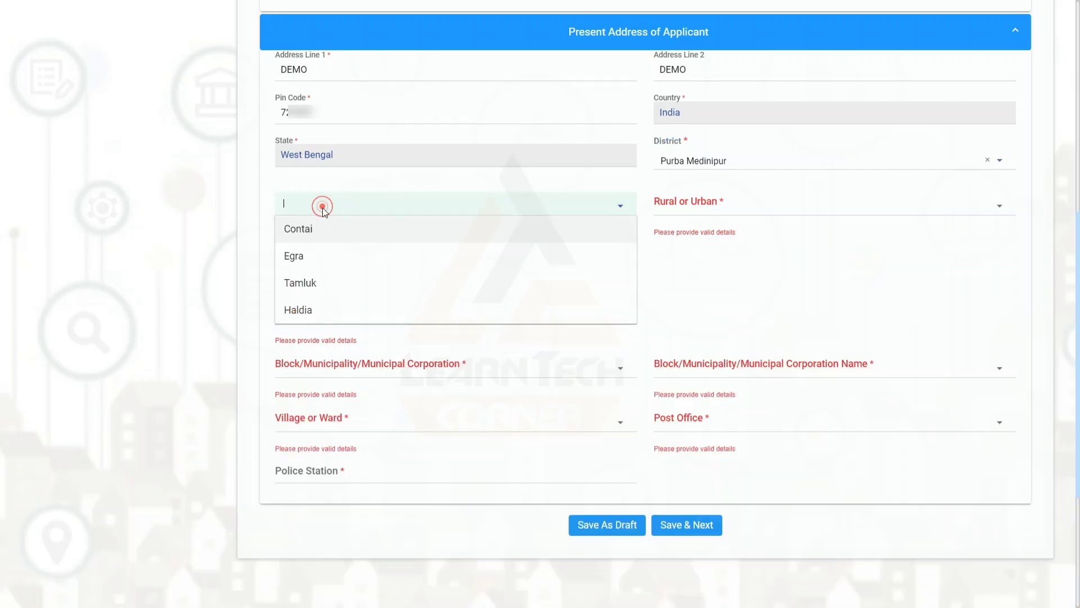
scroll(323, 262, down, 2)
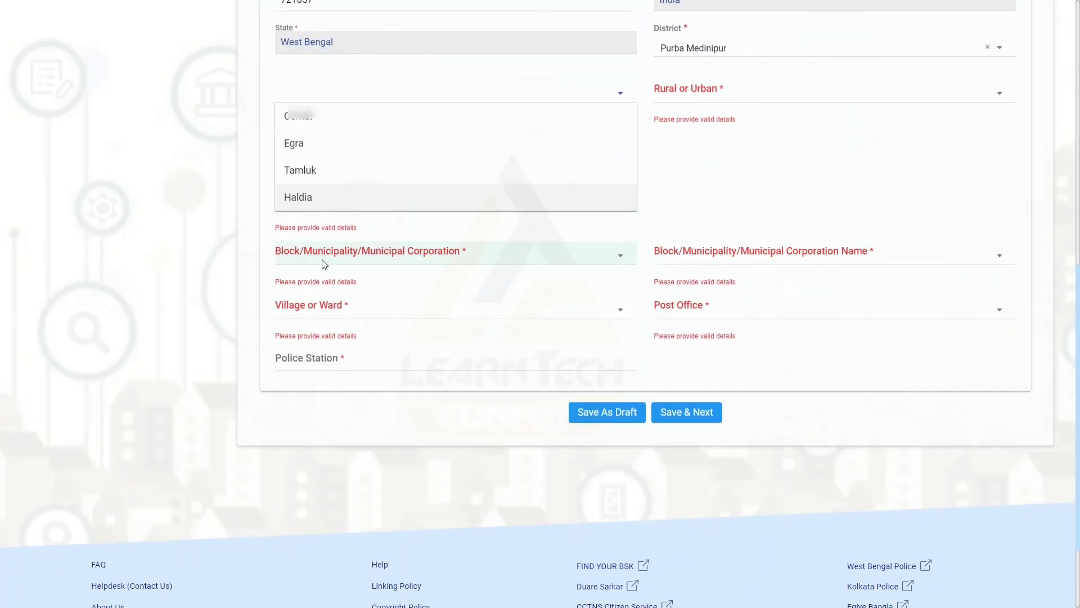
scroll(321, 256, up, 2)
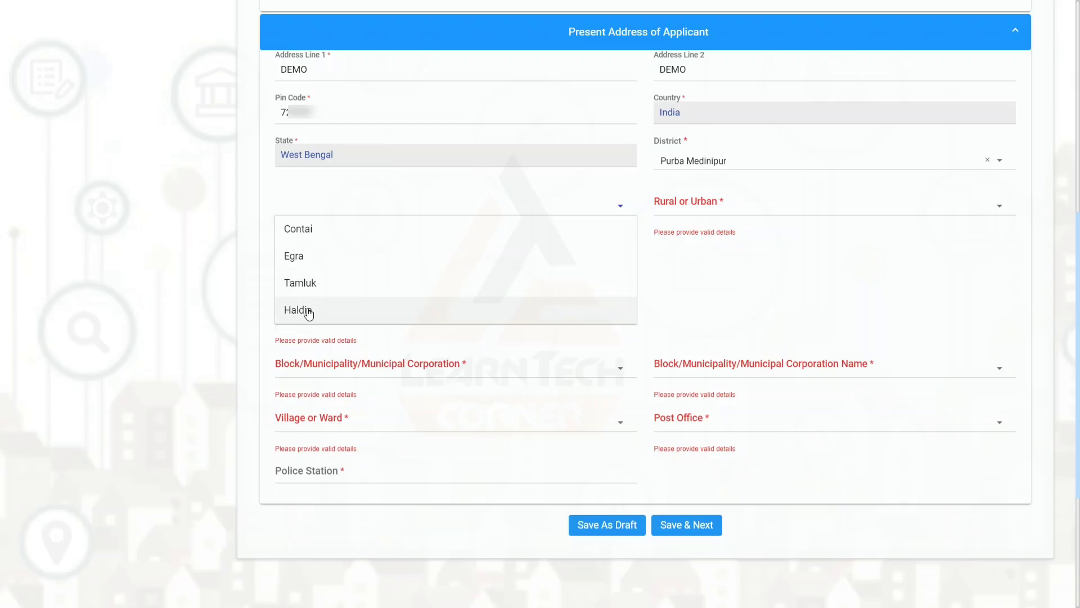
click(307, 314)
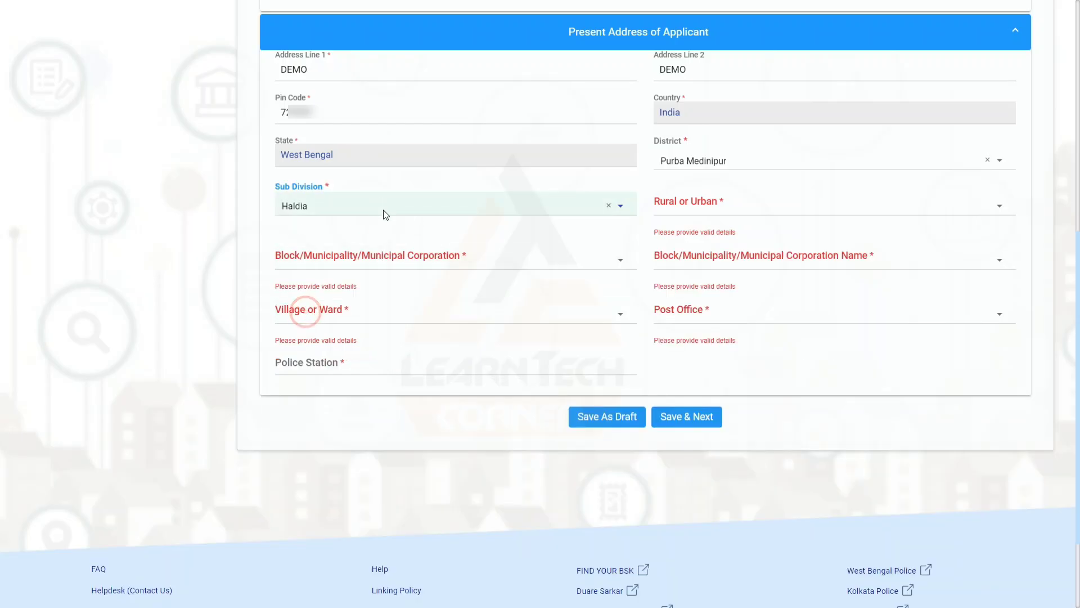
Mark the area Urban, local body Municipality, municipality Haldia (Municipality).
click(680, 203)
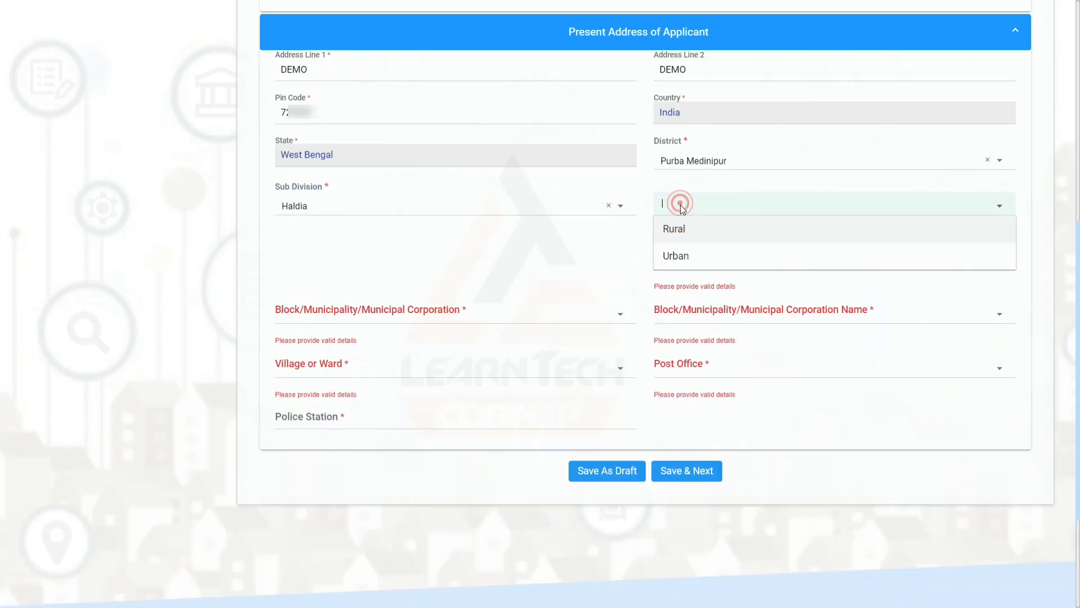
click(694, 263)
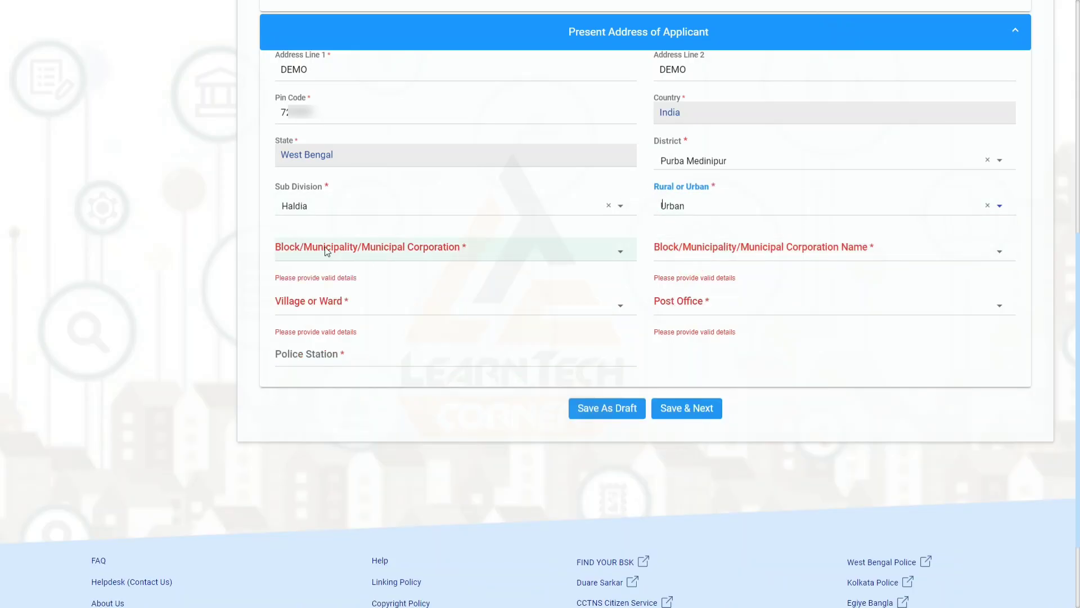
click(687, 208)
click(674, 229)
click(655, 207)
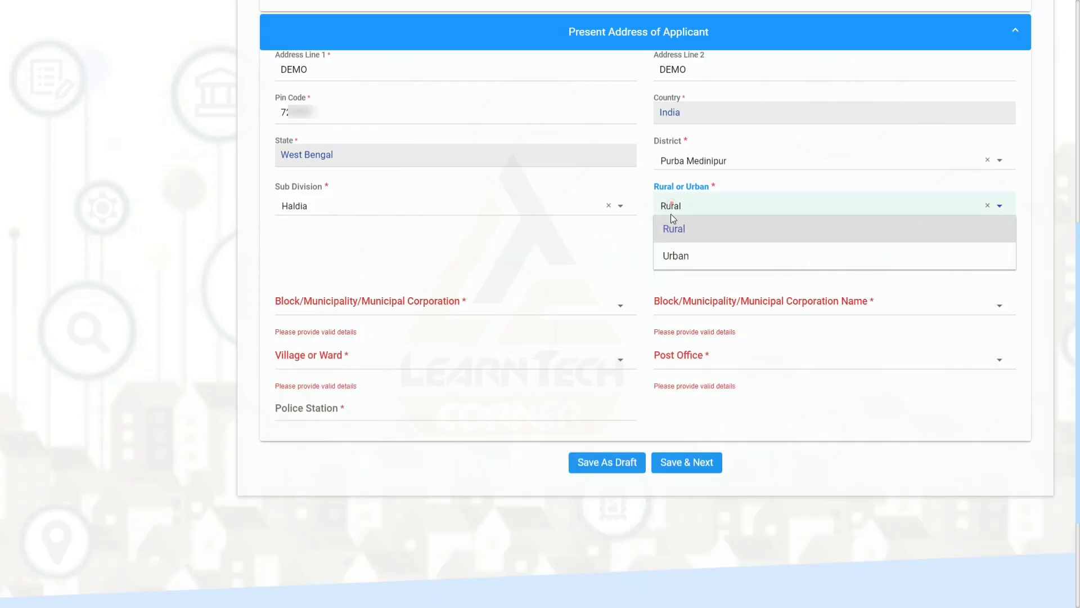
click(674, 254)
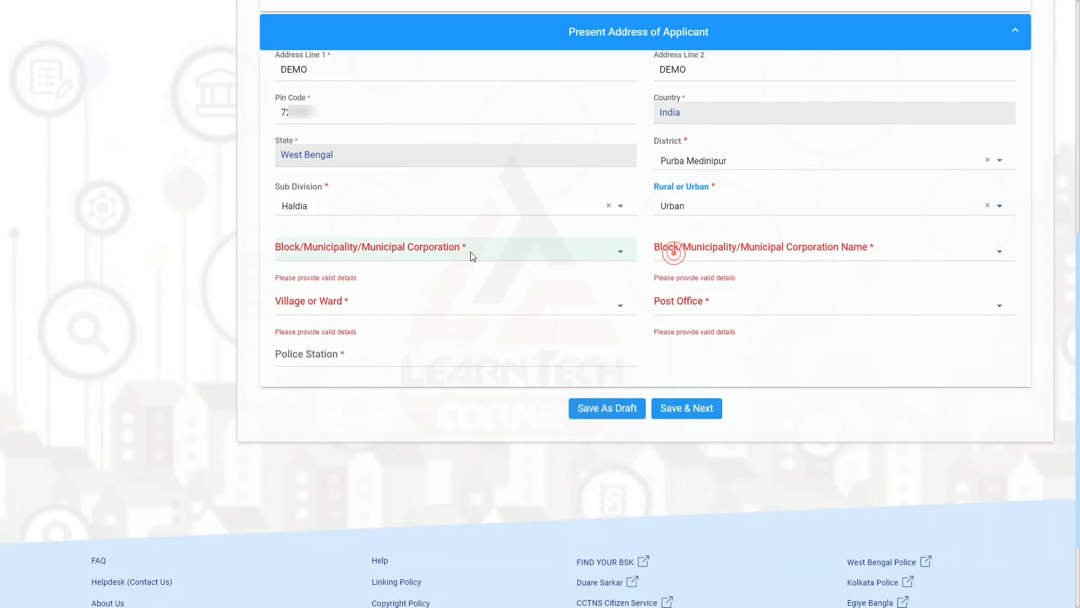
click(366, 251)
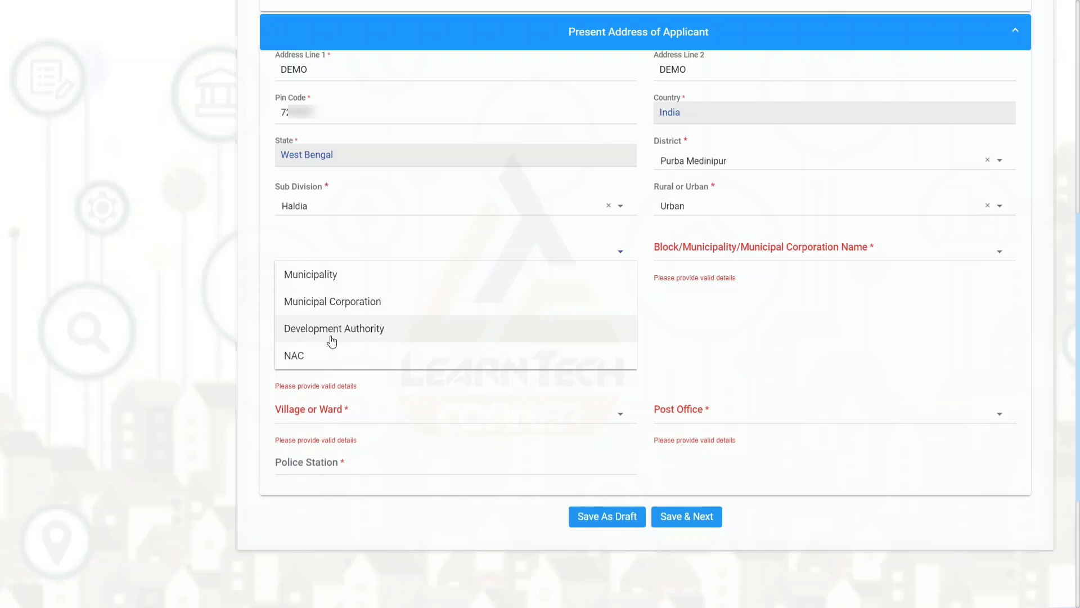
click(350, 279)
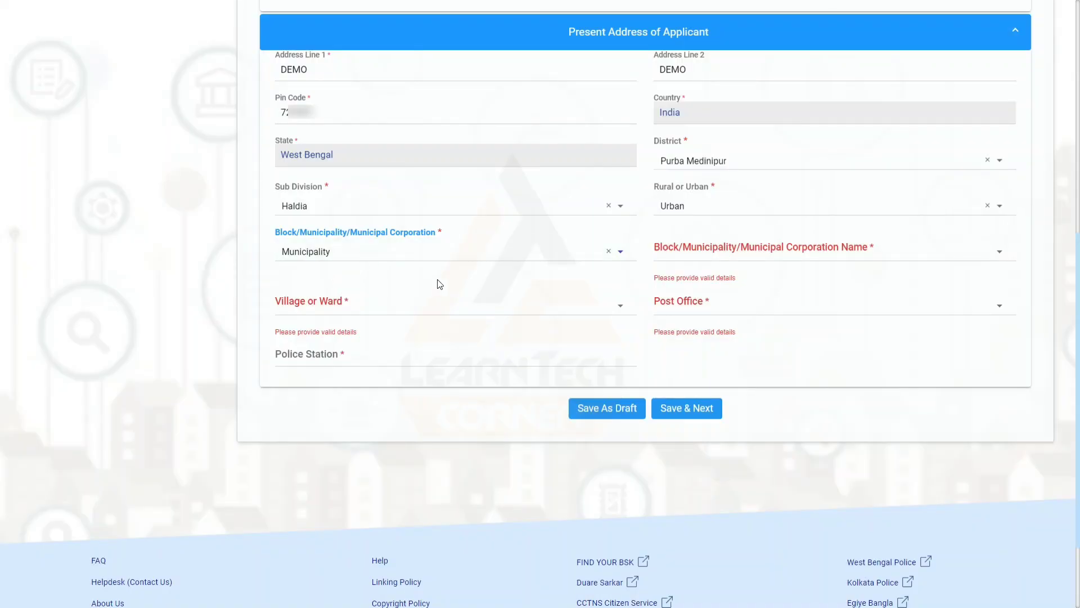
click(697, 247)
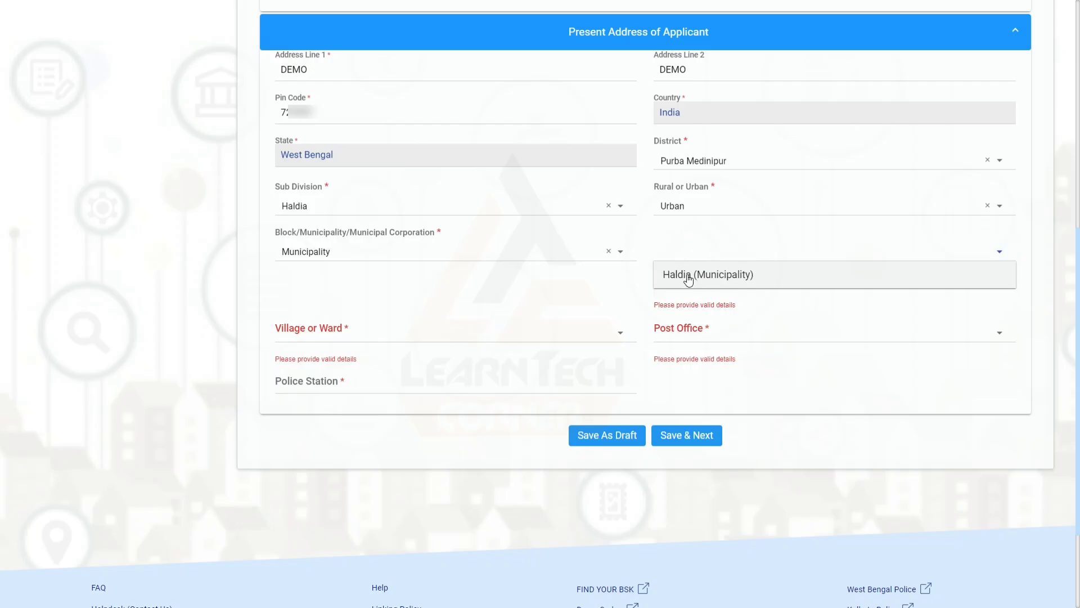
click(666, 278)
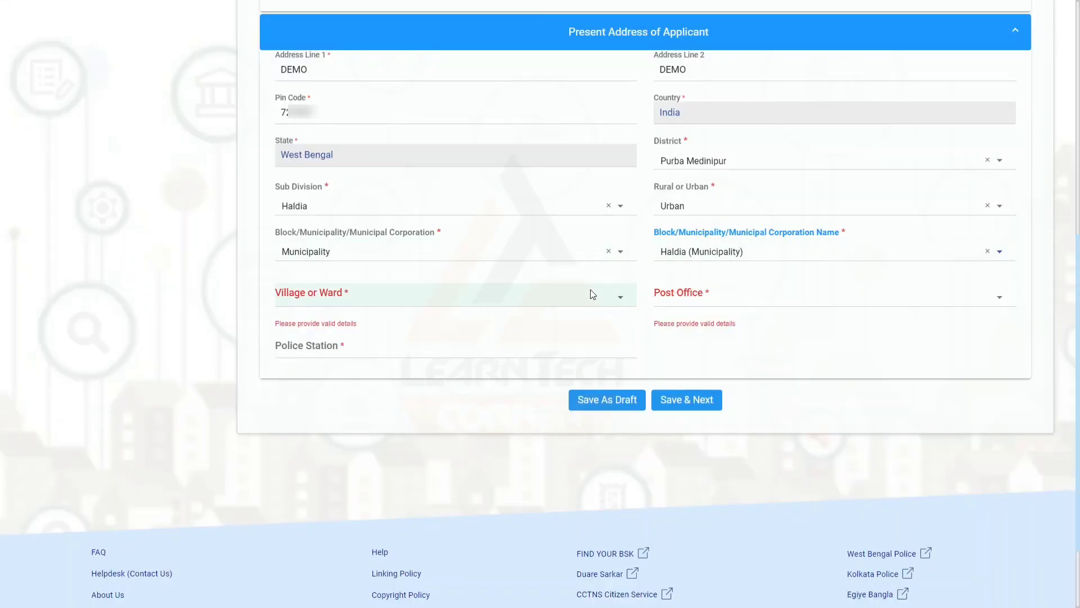
Pick ward 15 and post office Debhog SO, enter the police station, save as draft.
click(324, 299)
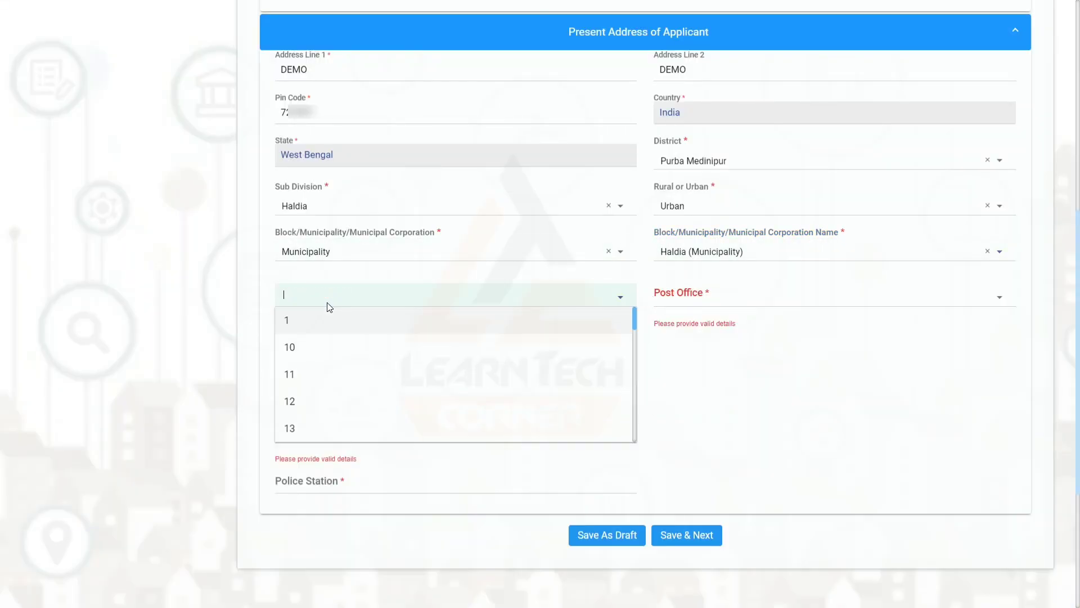
drag(635, 319, 633, 339)
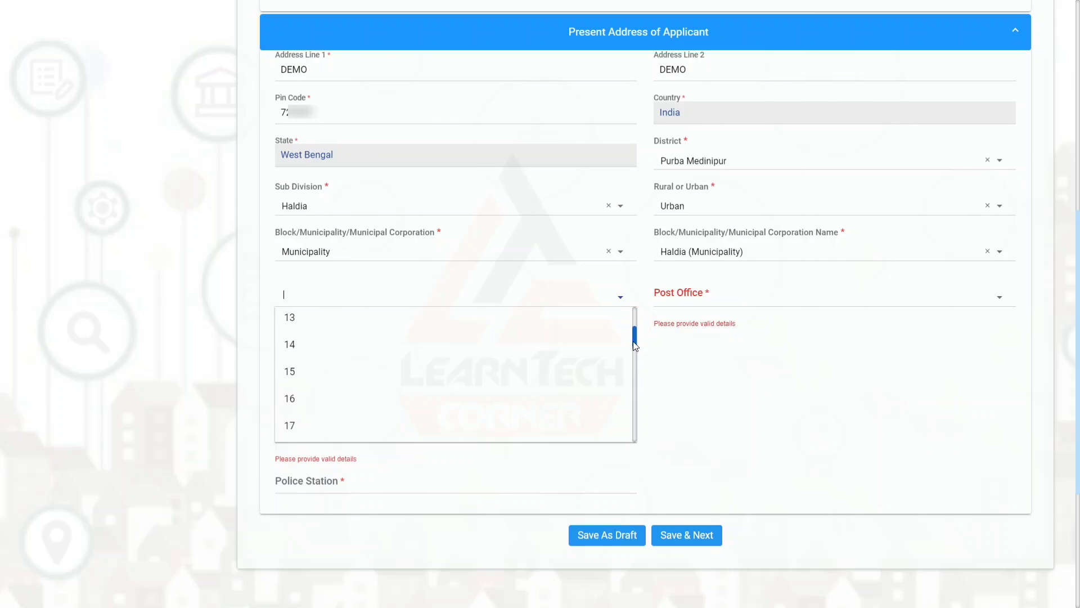
click(370, 395)
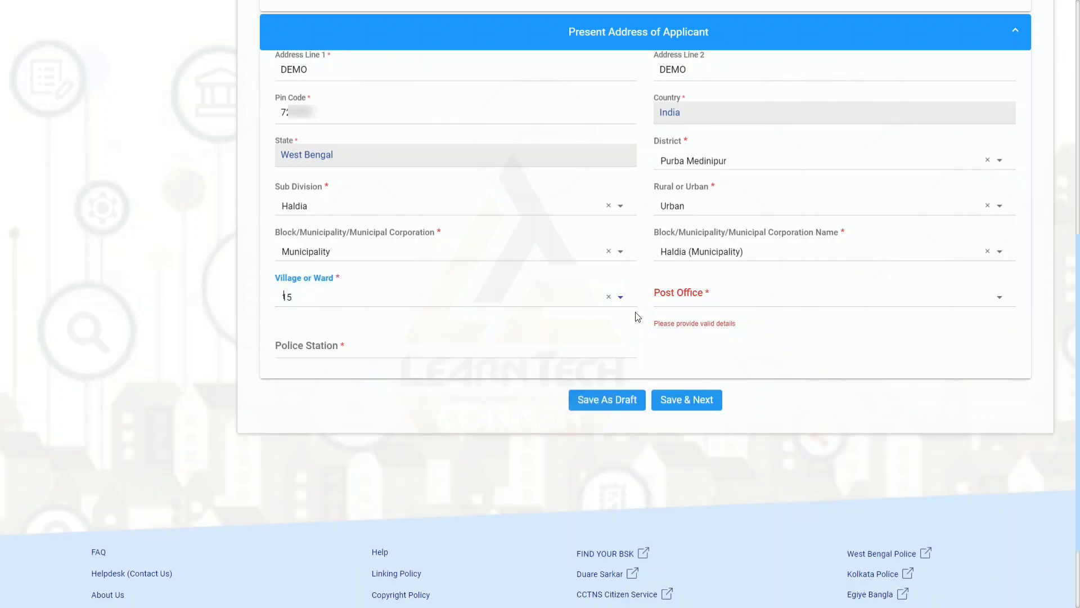
click(656, 295)
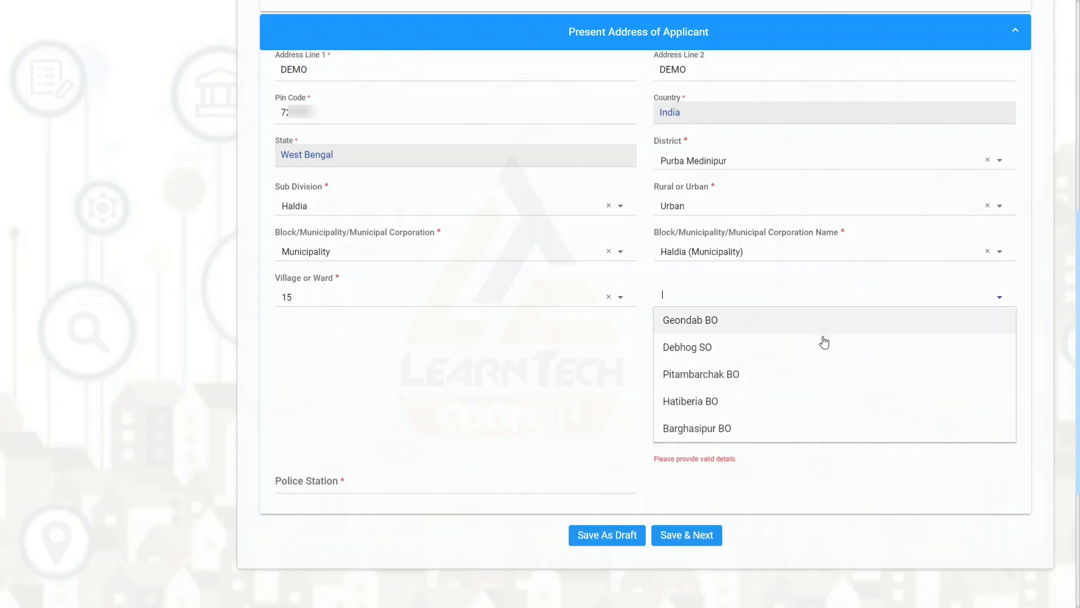
click(698, 352)
click(306, 338)
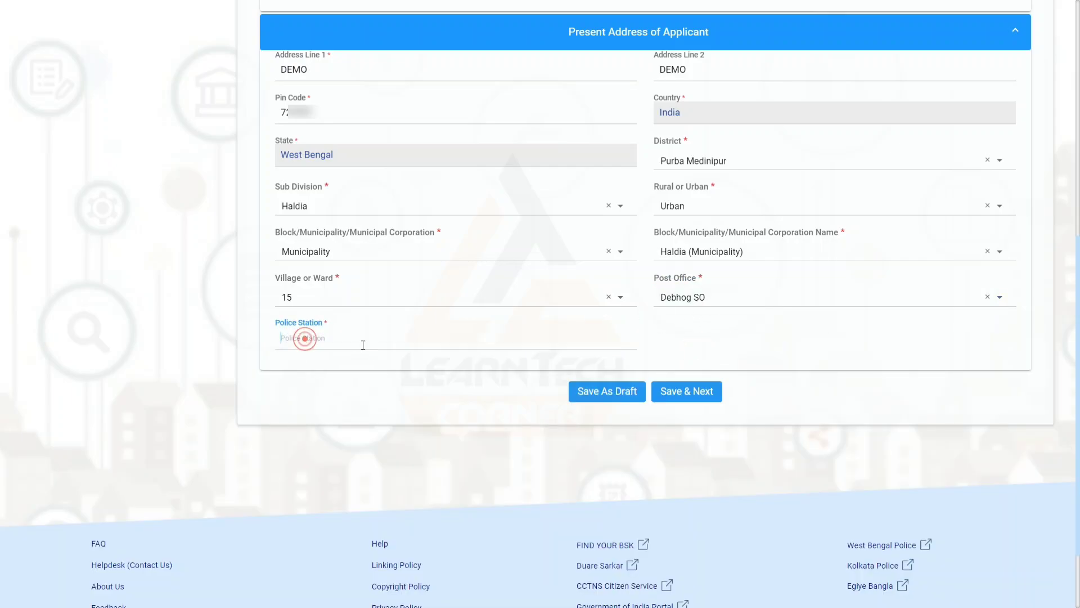
click(332, 344)
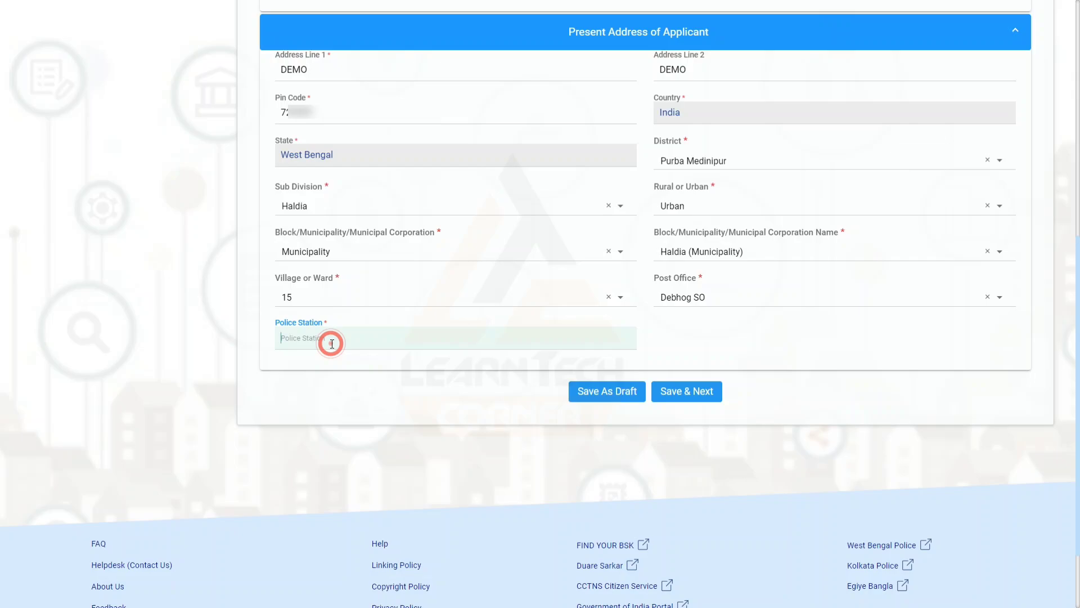
text(B)
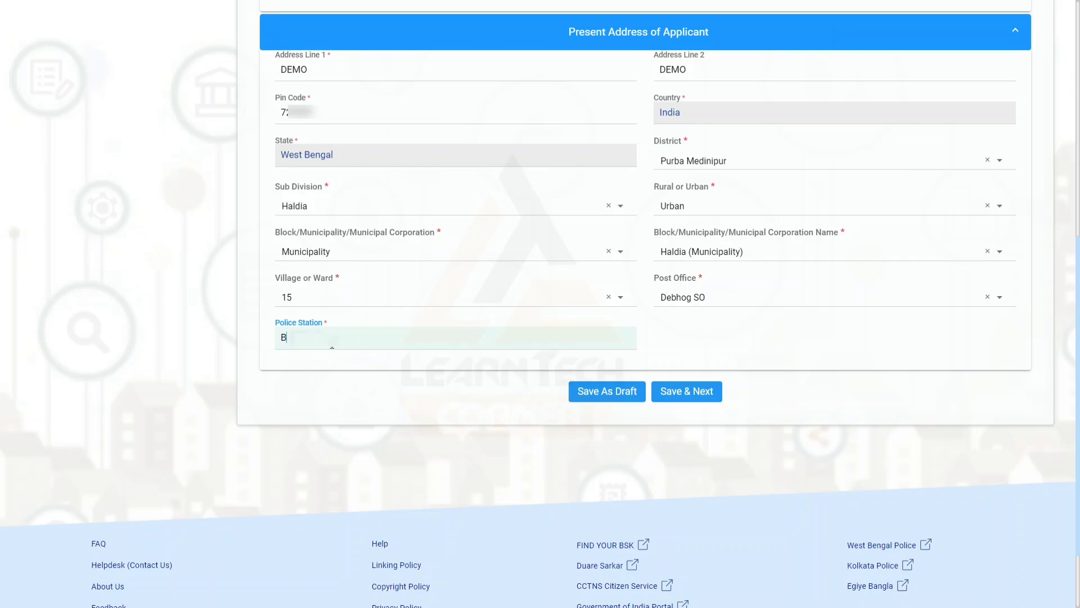
text(HNIUR)
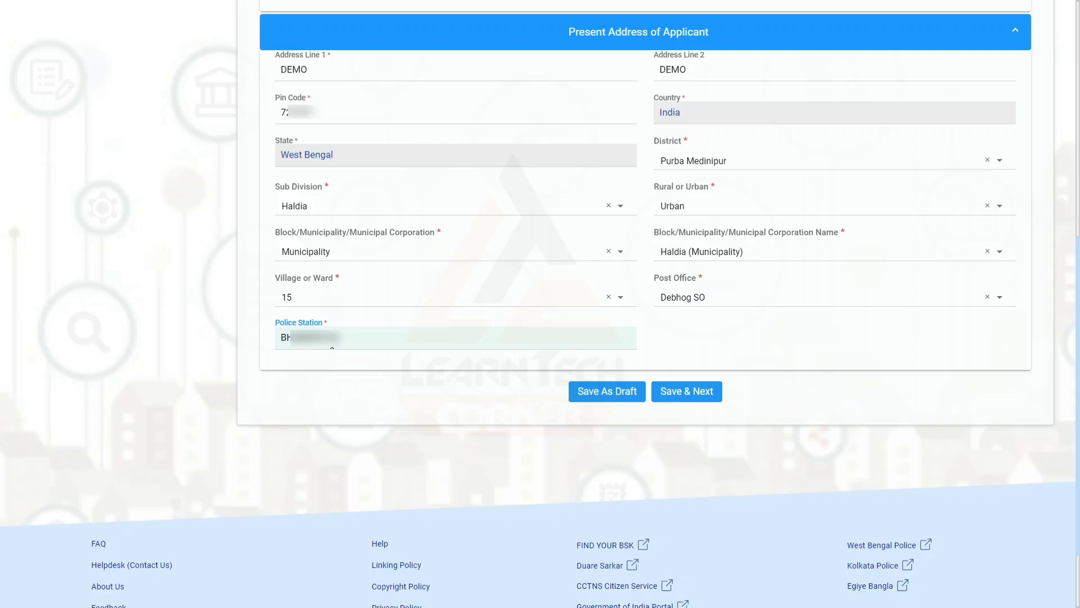
click(616, 396)
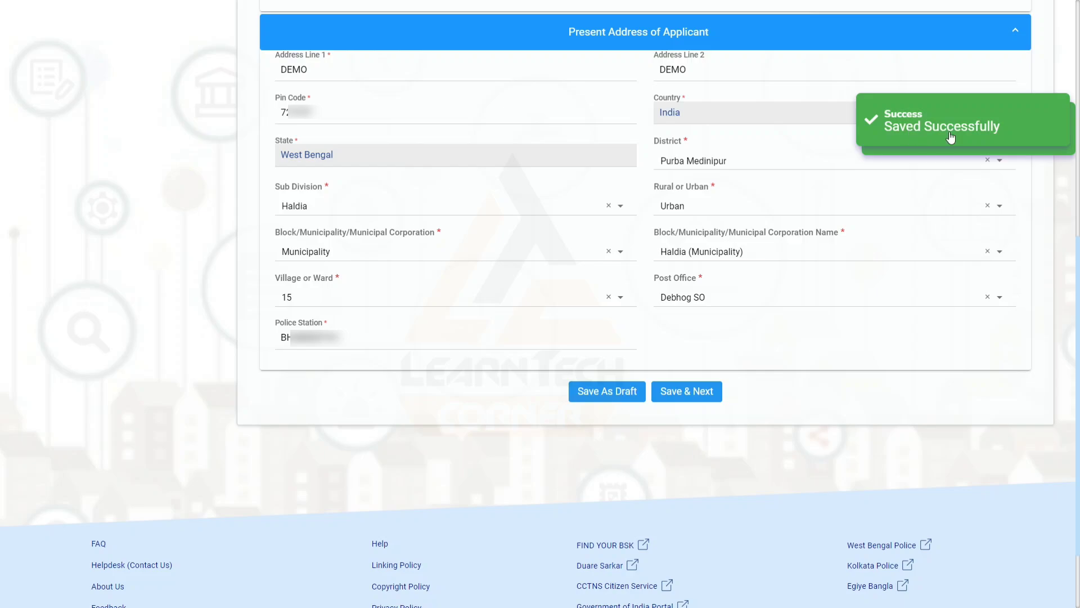
Save step 1 and continue to the Applicant Permanent Address section of step 2.
click(690, 391)
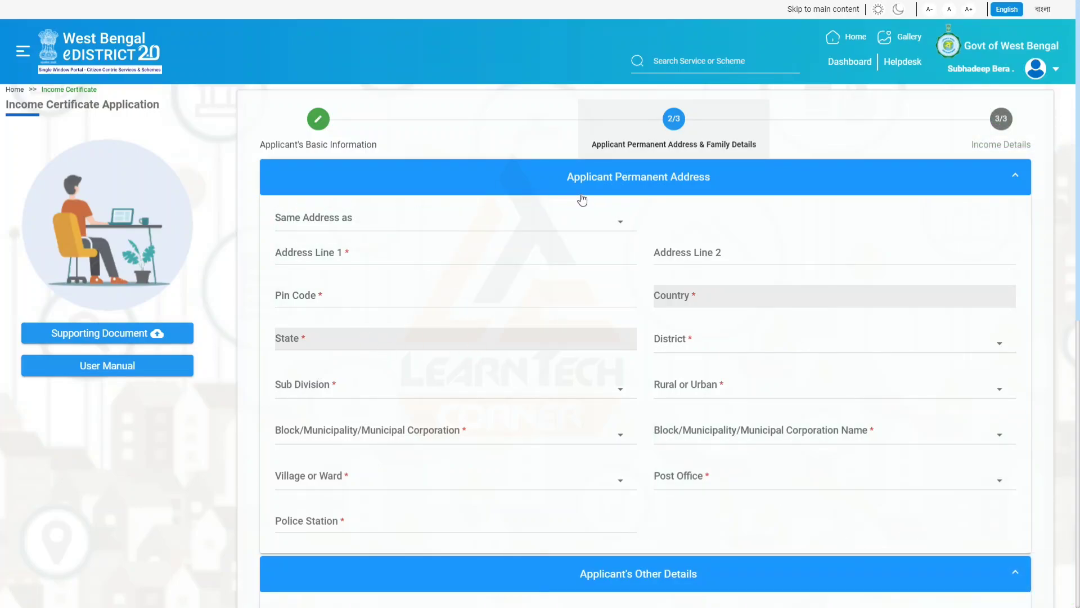
drag(561, 176, 724, 180)
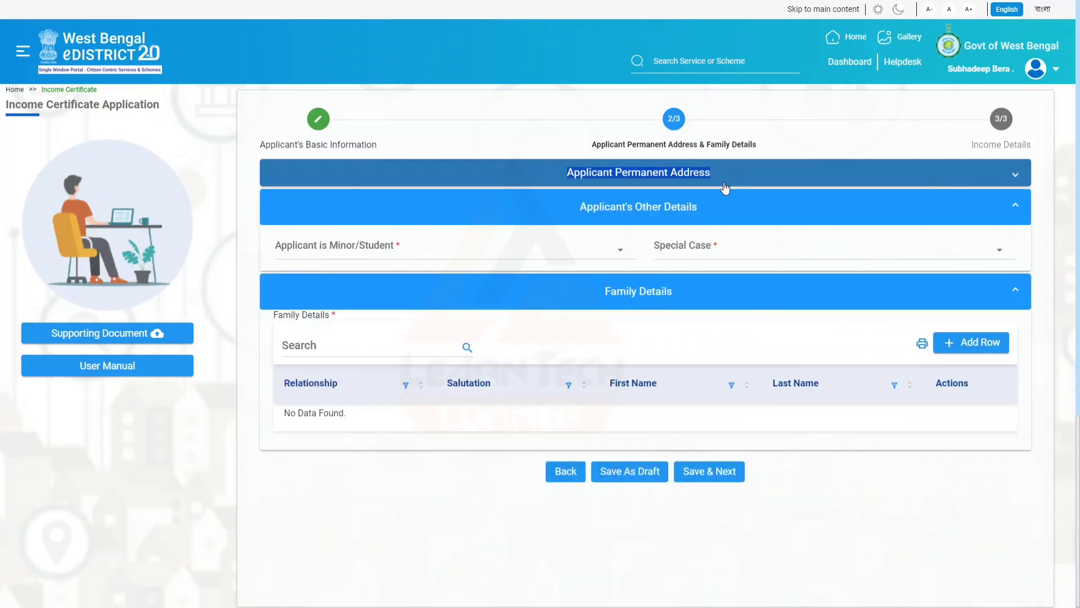
click(1011, 175)
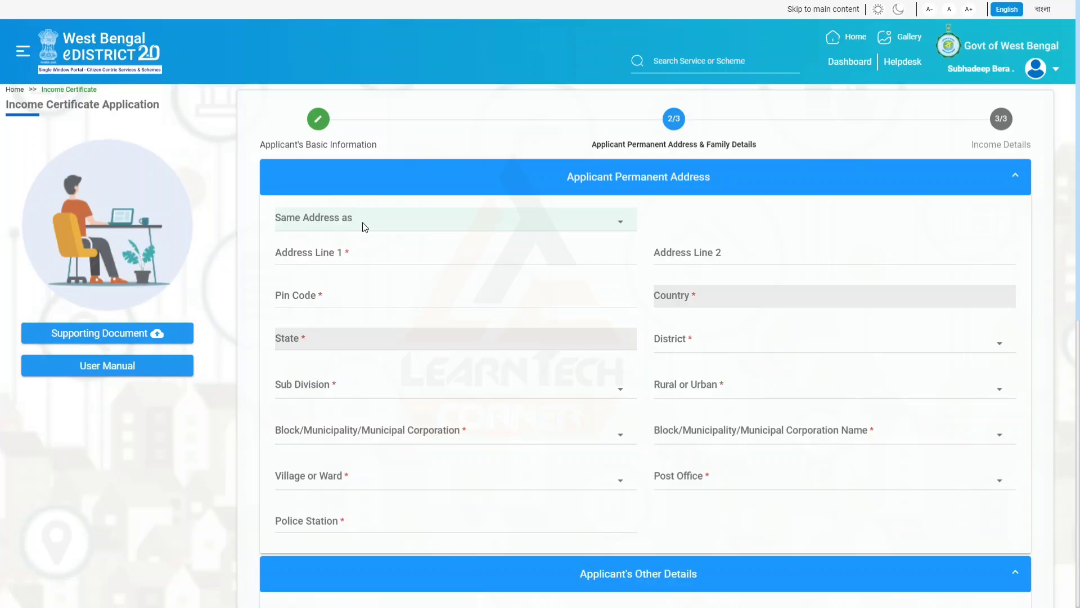
Set 'Same Address as' to 'Present Address' so the permanent address auto-fills.
click(362, 221)
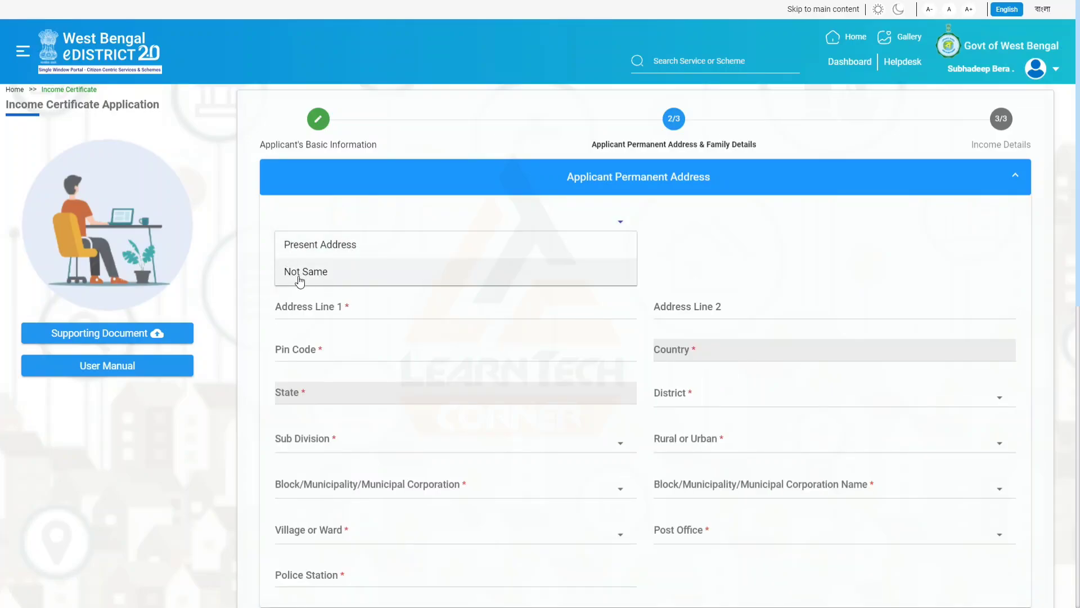
click(314, 244)
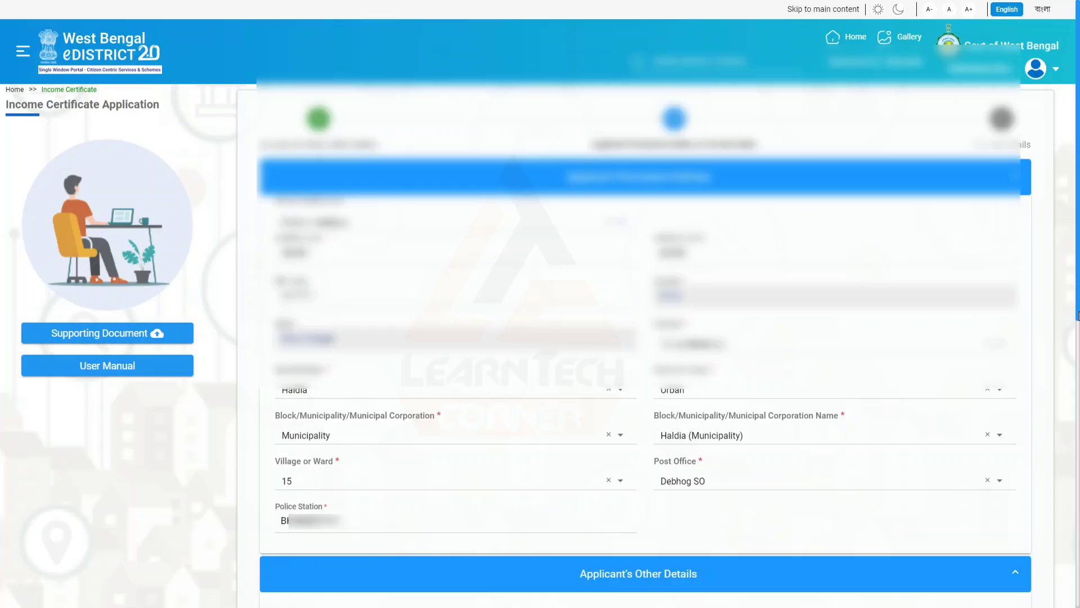
scroll(640, 450, down, 3)
drag(585, 428, 707, 420)
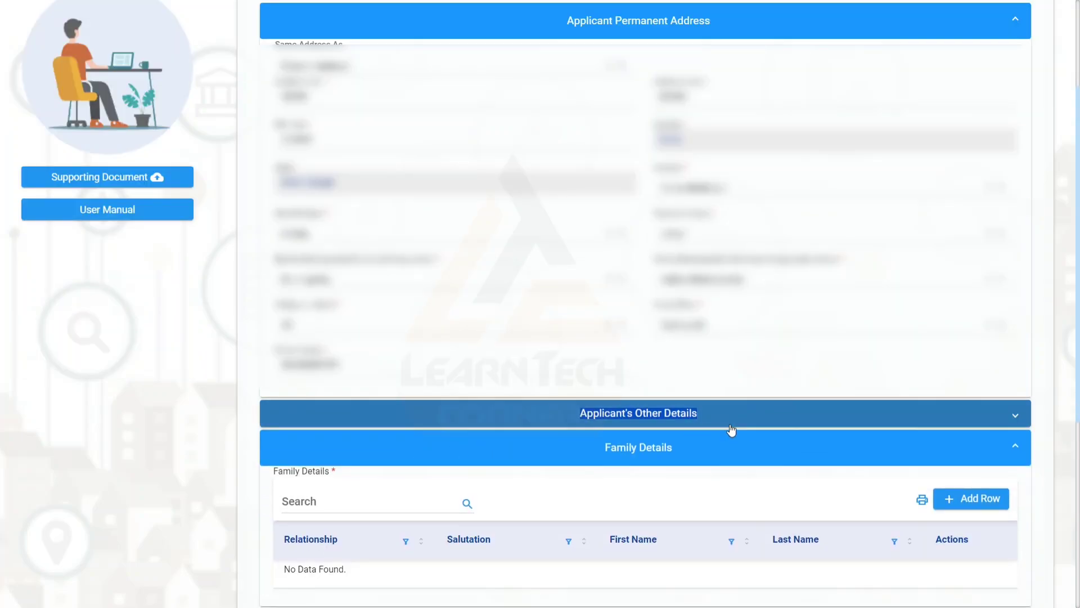
Answer NO to Applicant is Minor/Student and keep Special Case as Not Applicable.
click(1010, 418)
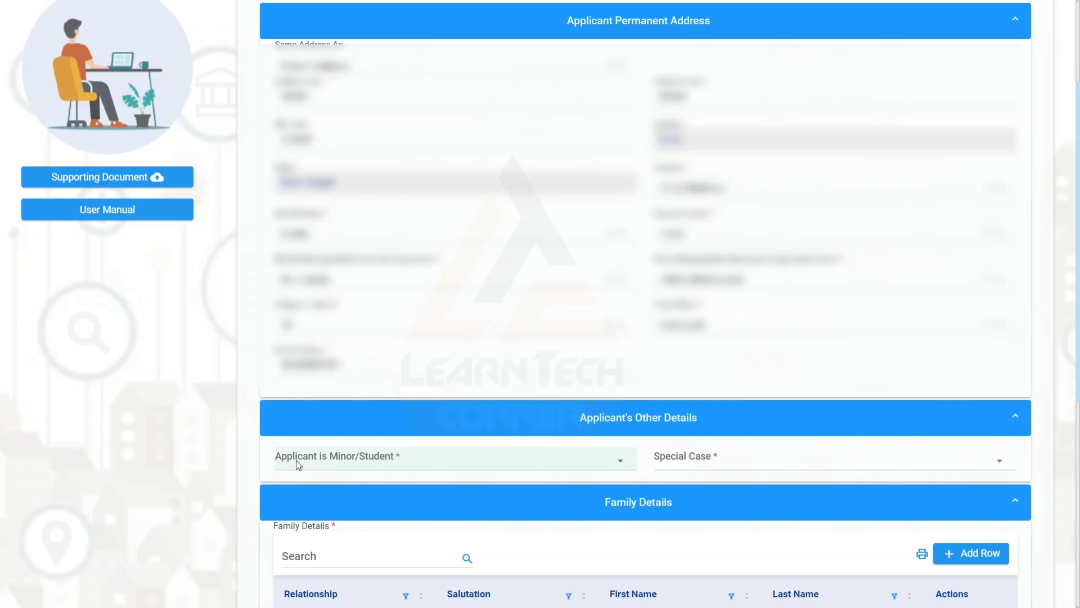
click(558, 462)
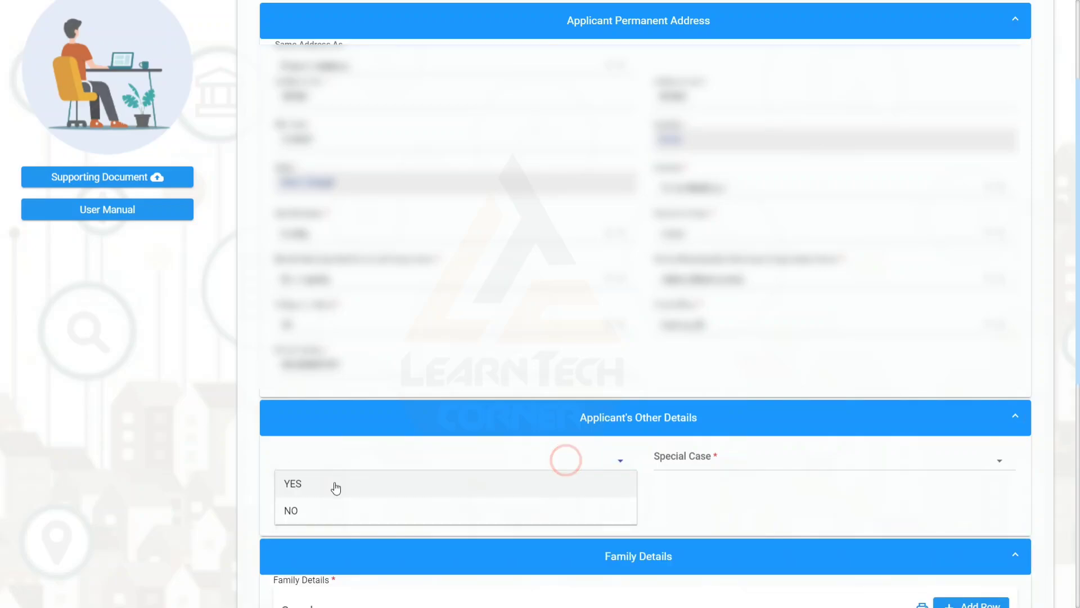
click(343, 509)
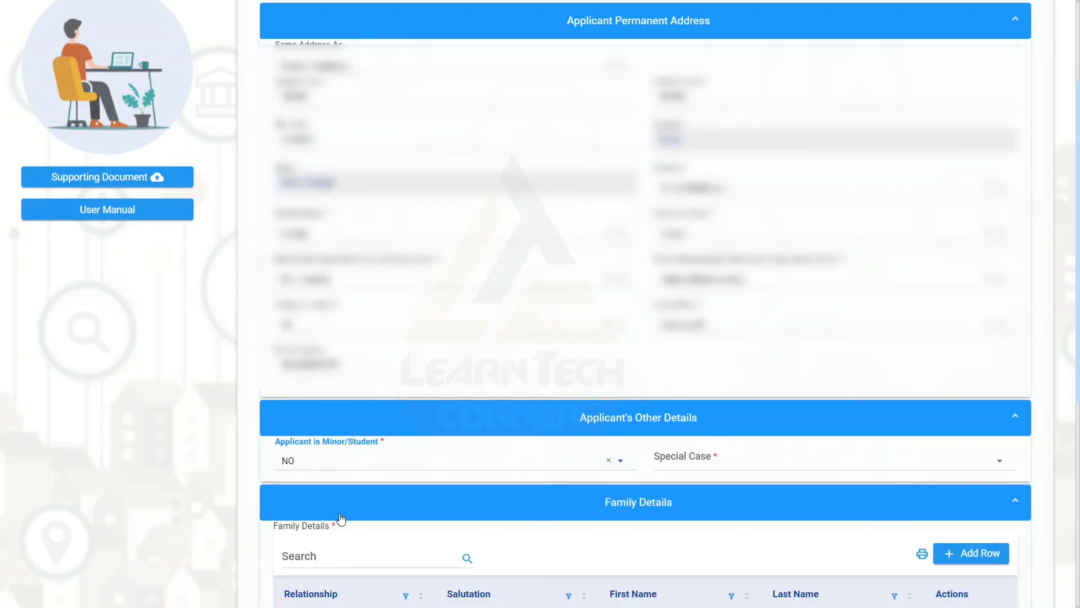
click(466, 463)
click(454, 510)
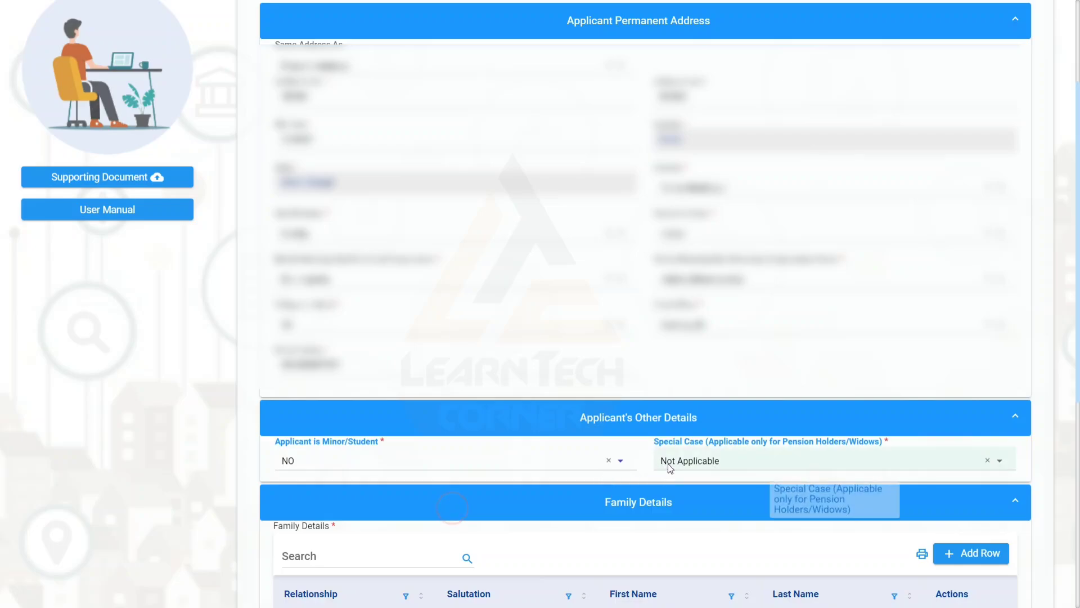
click(684, 460)
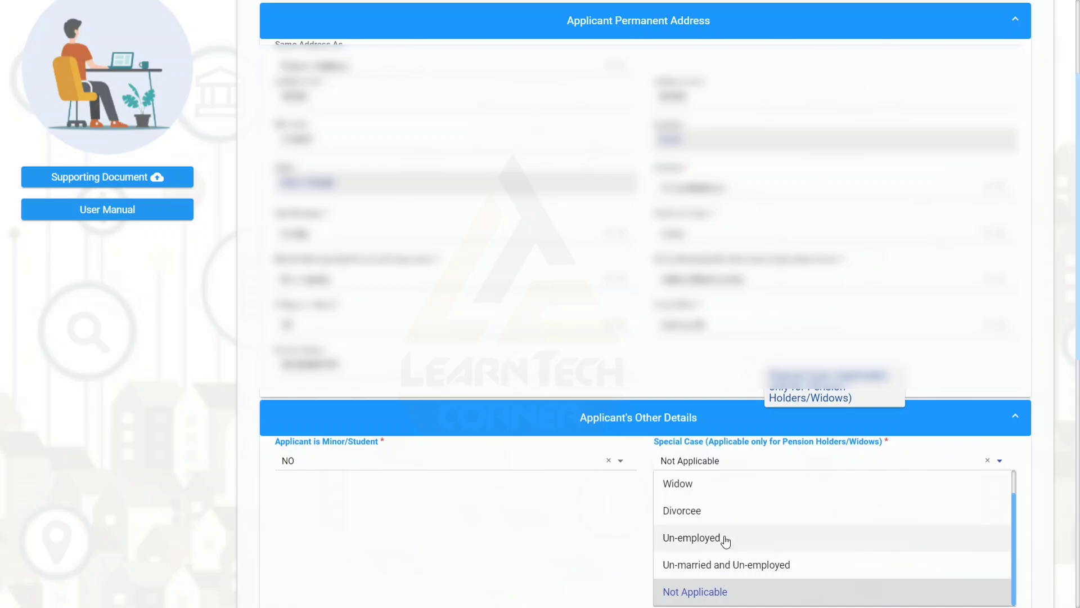
click(667, 473)
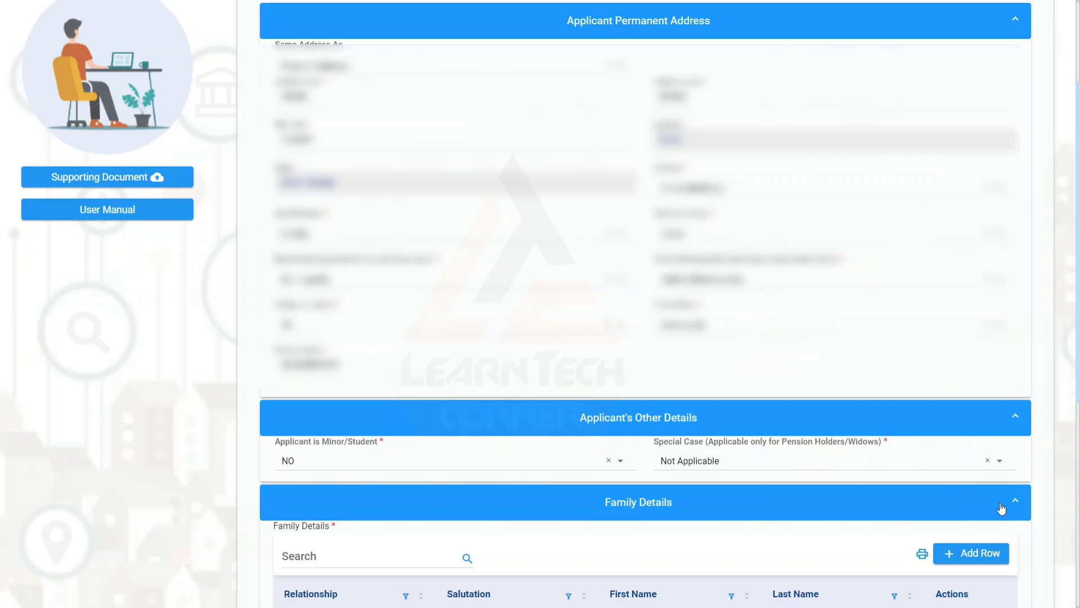
drag(602, 500, 692, 508)
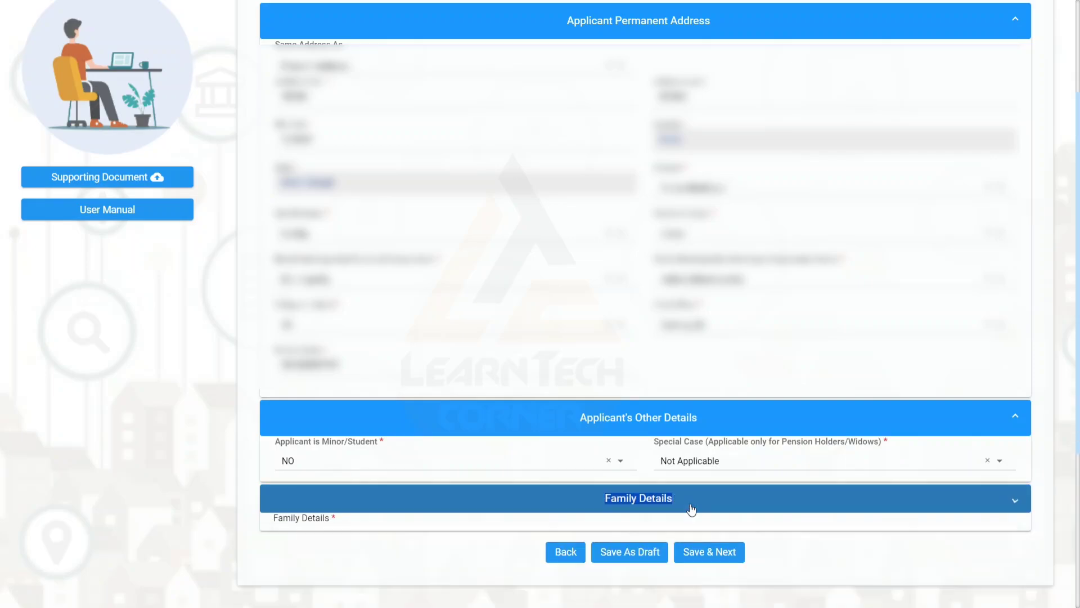
click(1007, 499)
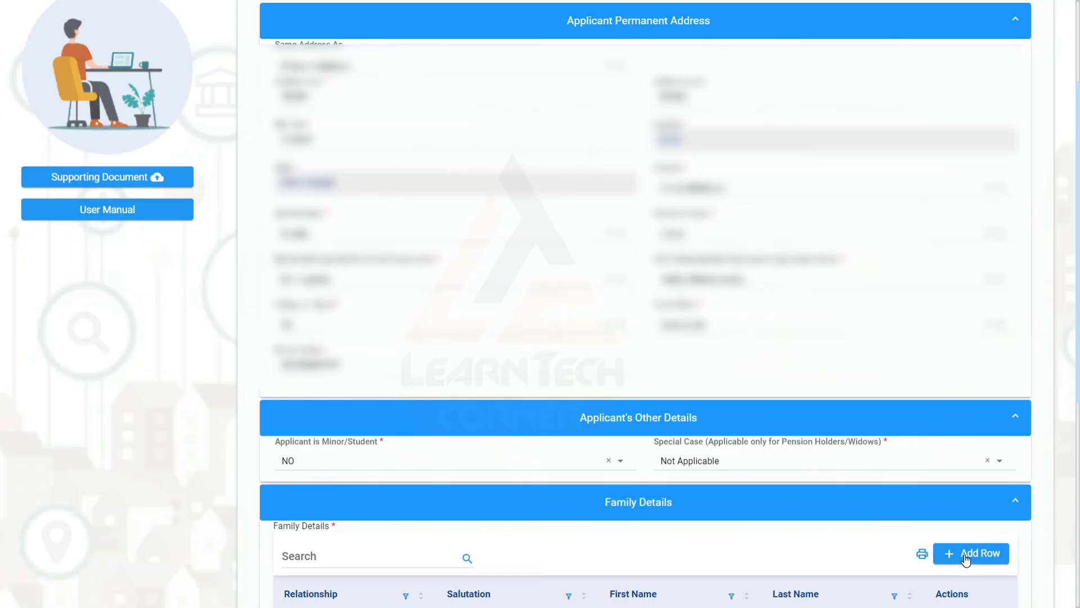
Add a guardian entry with relationship Father and salutation Mr.
click(965, 554)
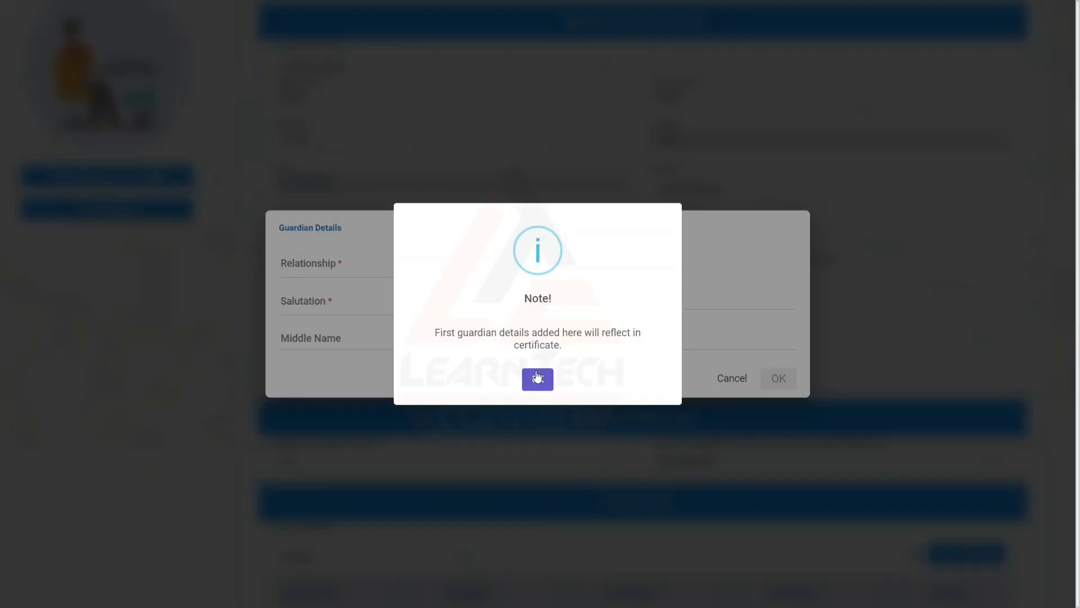
click(537, 381)
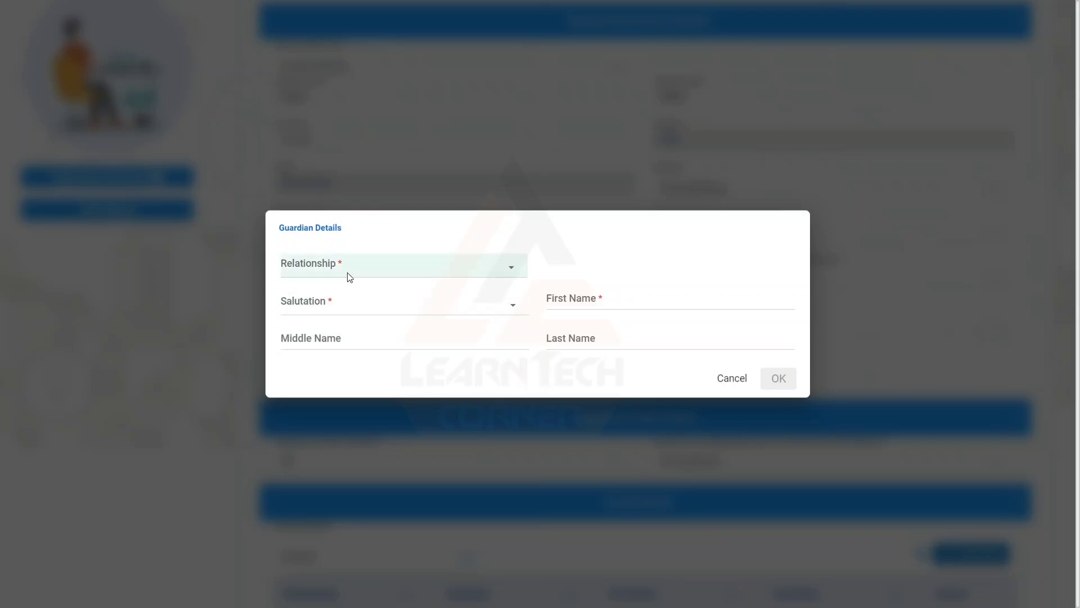
drag(278, 228, 345, 232)
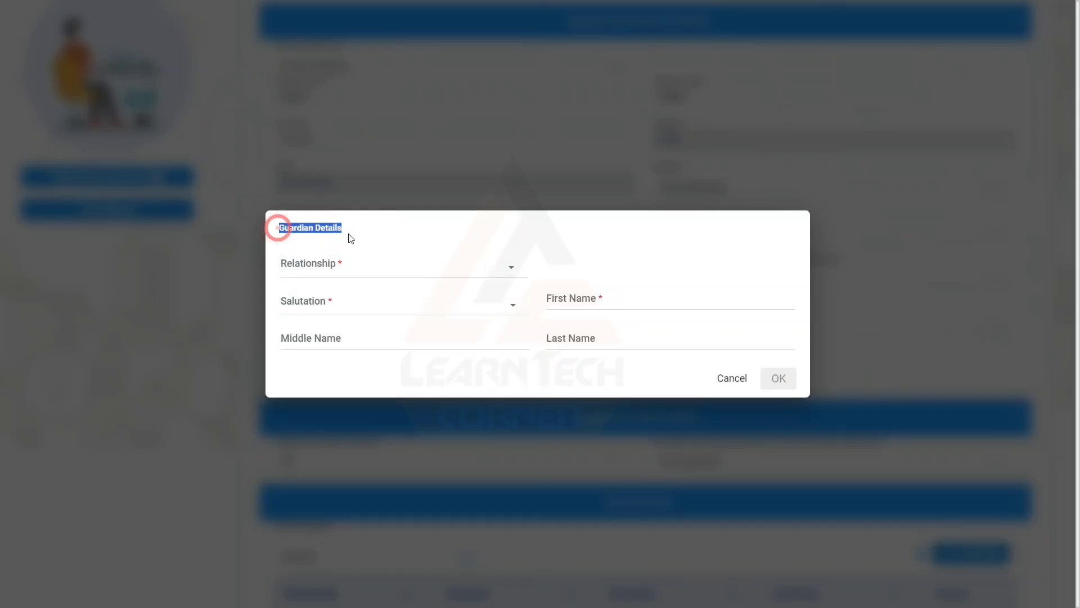
click(350, 271)
click(330, 248)
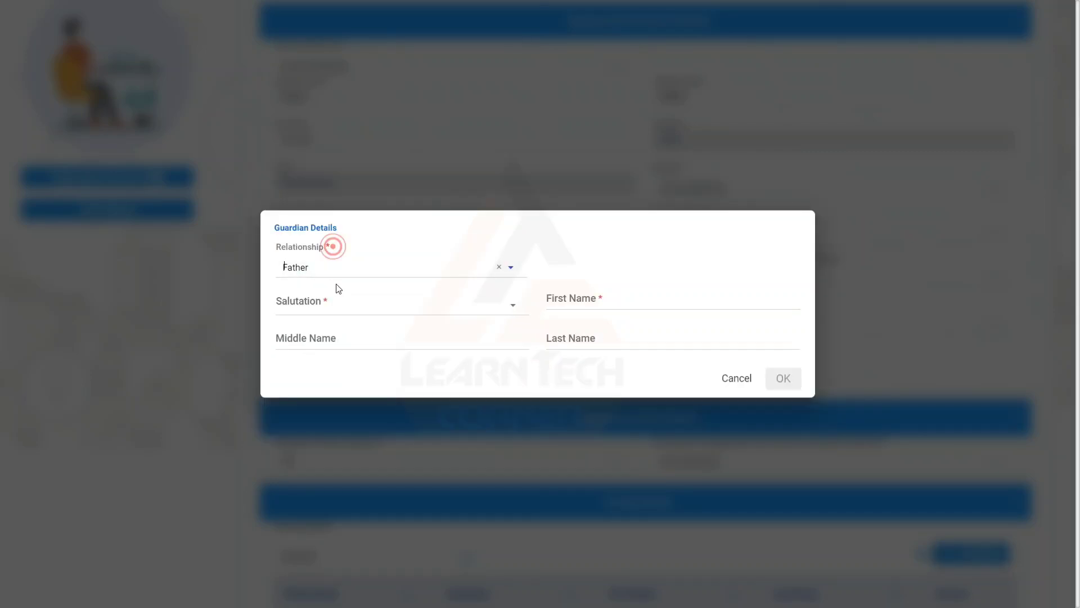
click(317, 307)
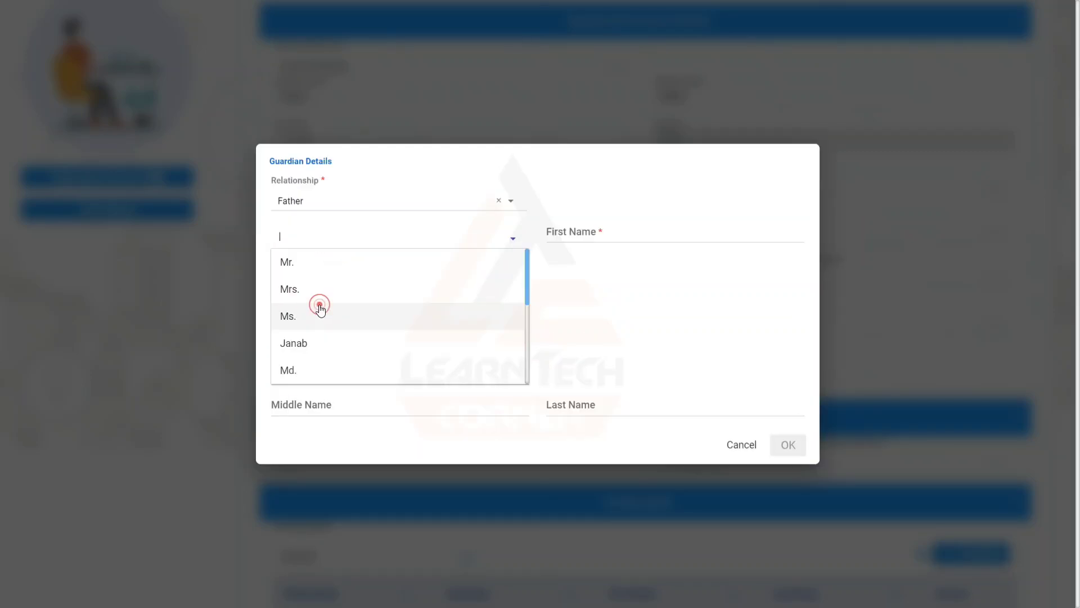
click(303, 263)
Enter DEMO for the father's names, add him to Family Details, and save as draft.
click(571, 297)
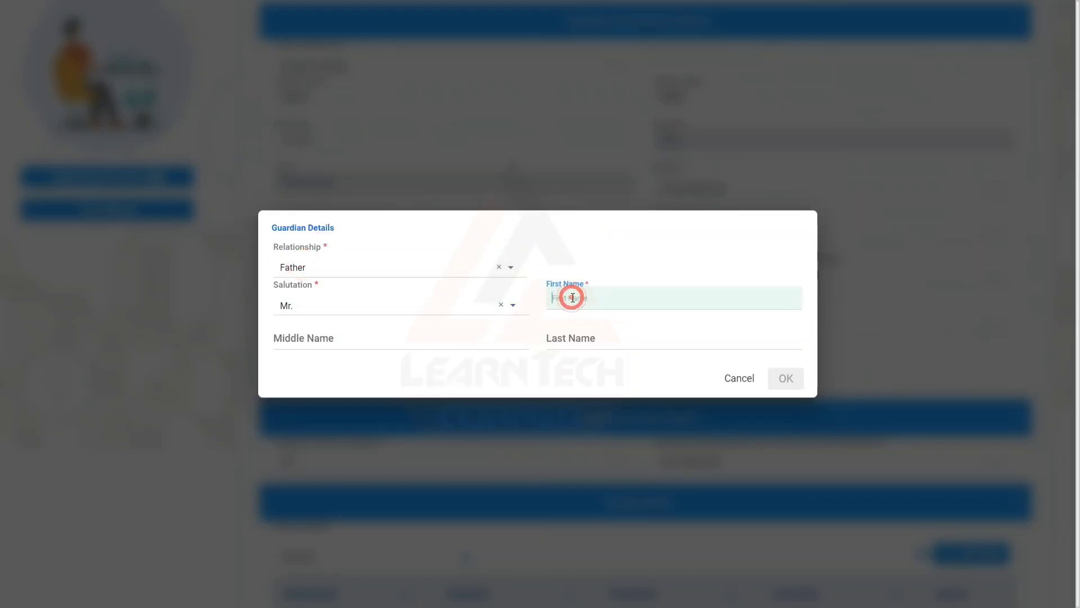
text(DEMO)
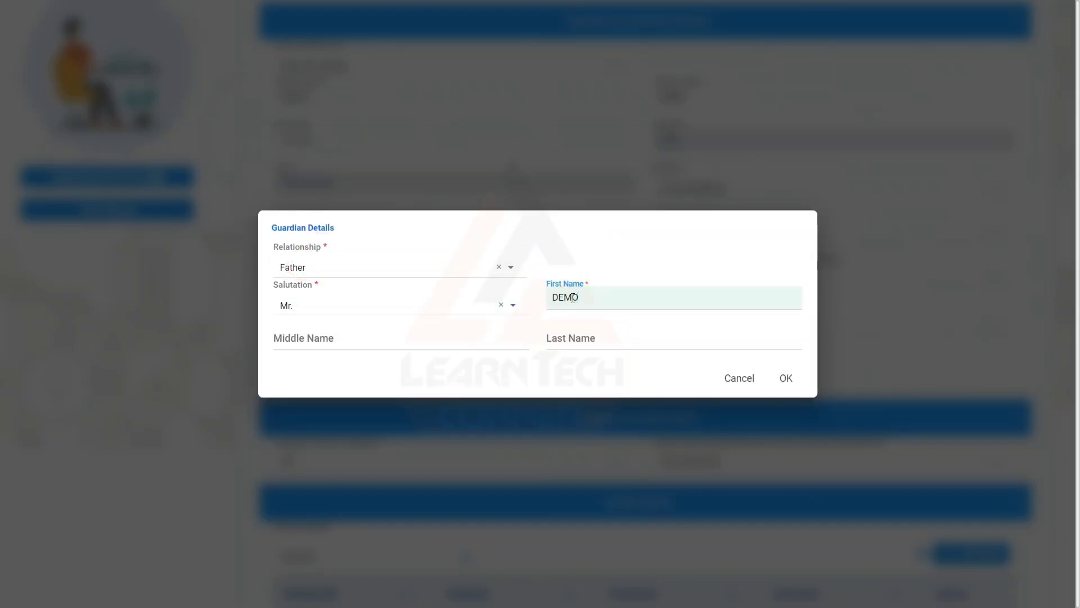
click(374, 332)
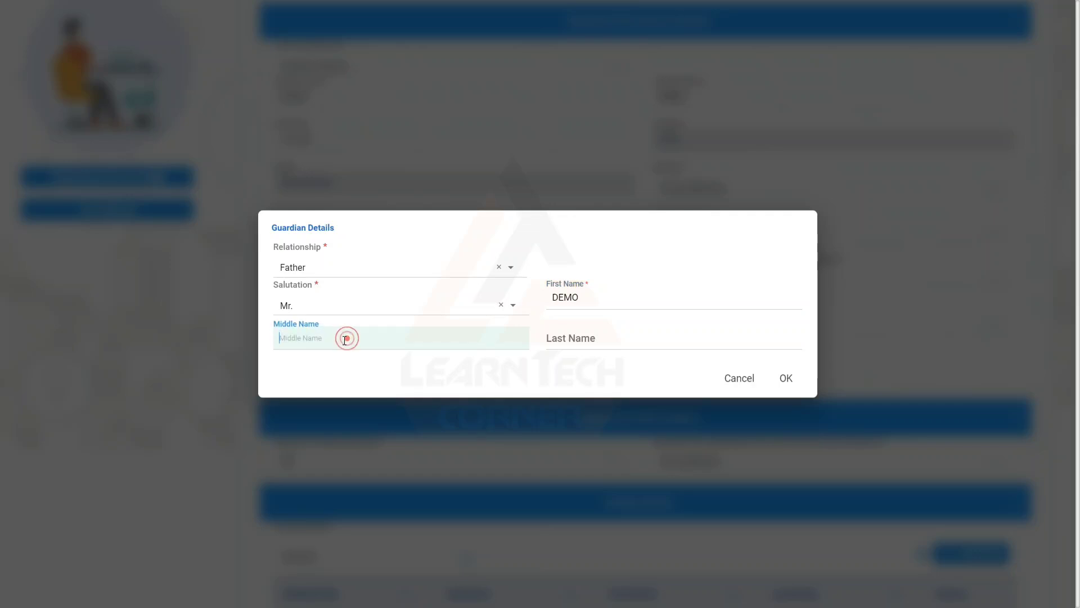
text(DEMO)
click(566, 336)
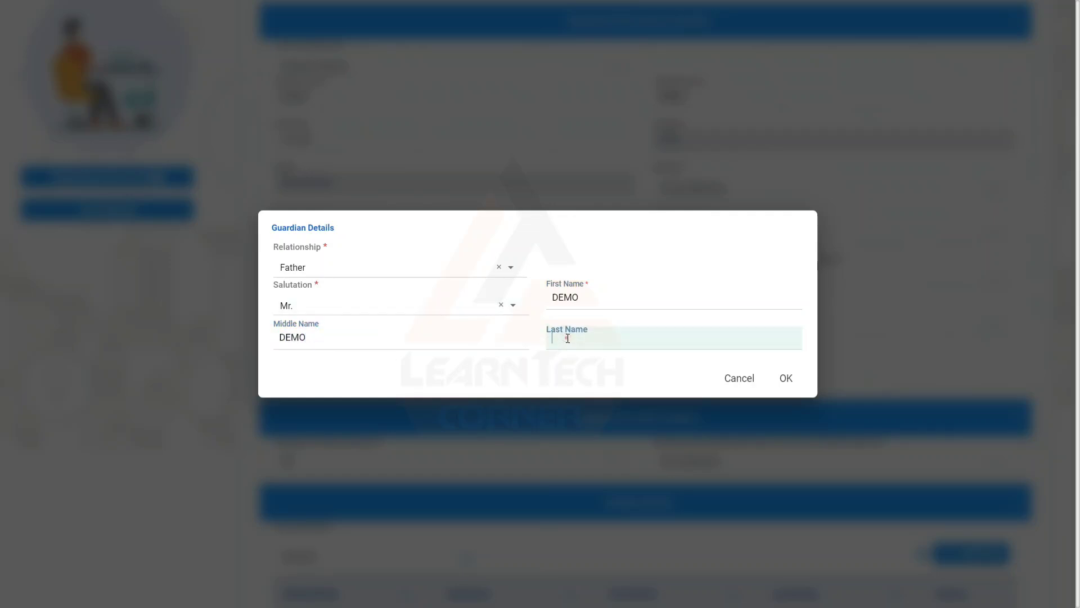
text(DEMO)
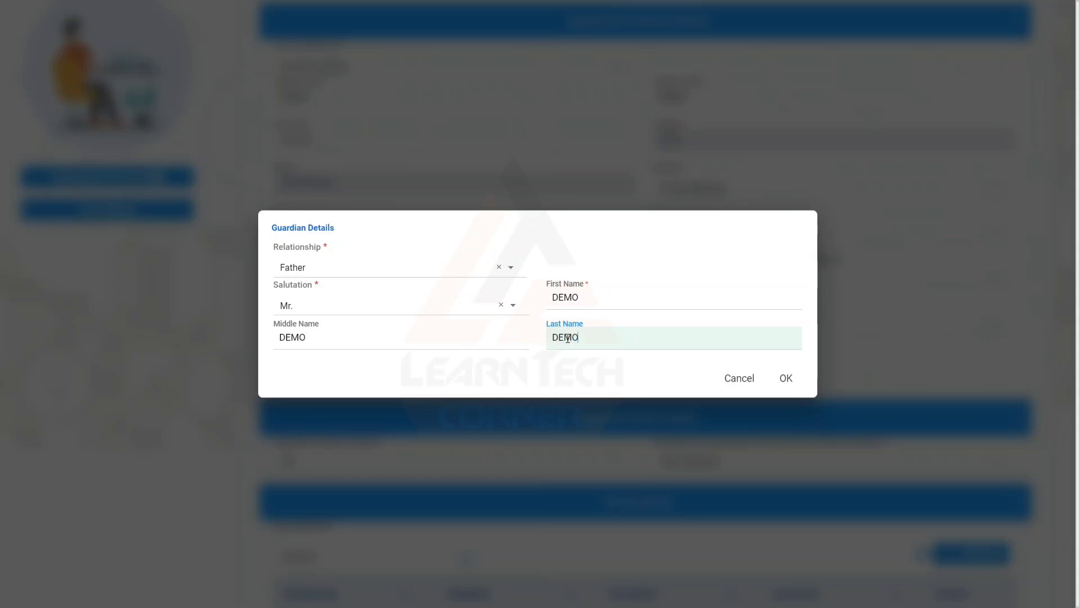
click(611, 365)
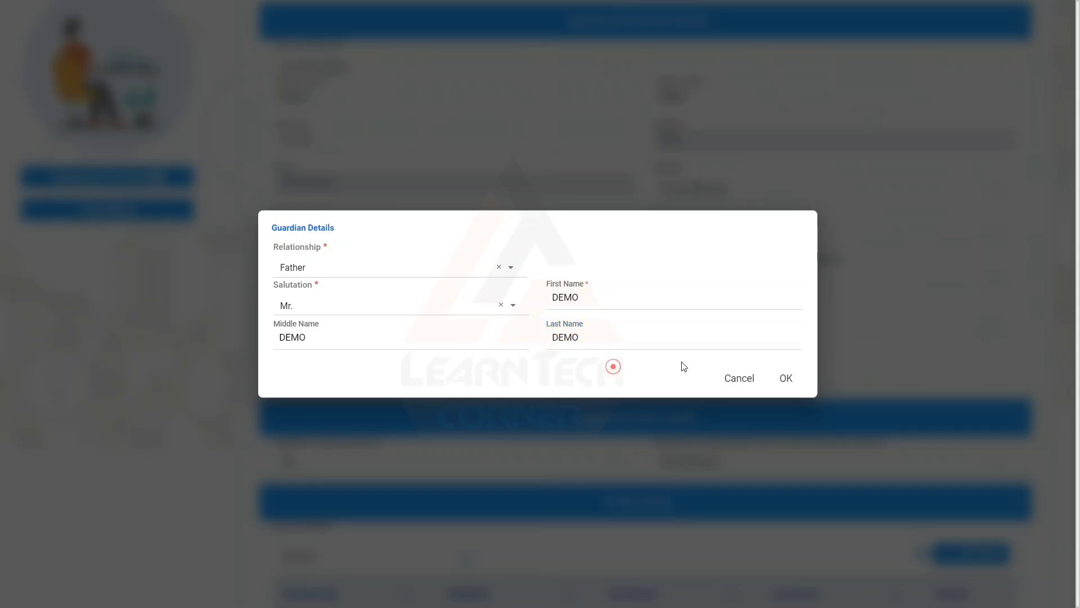
click(786, 379)
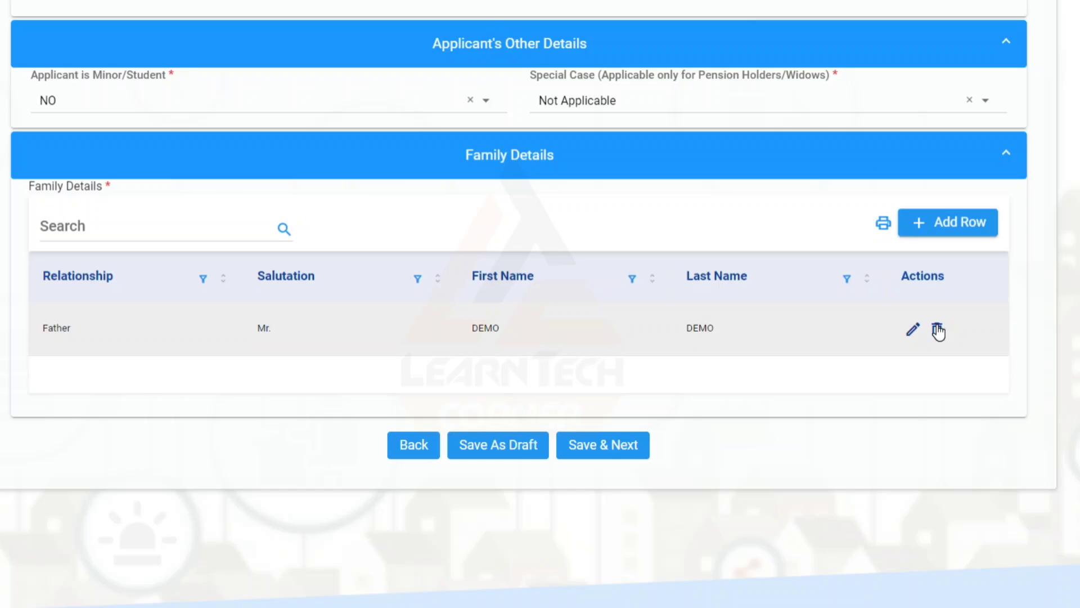
click(487, 456)
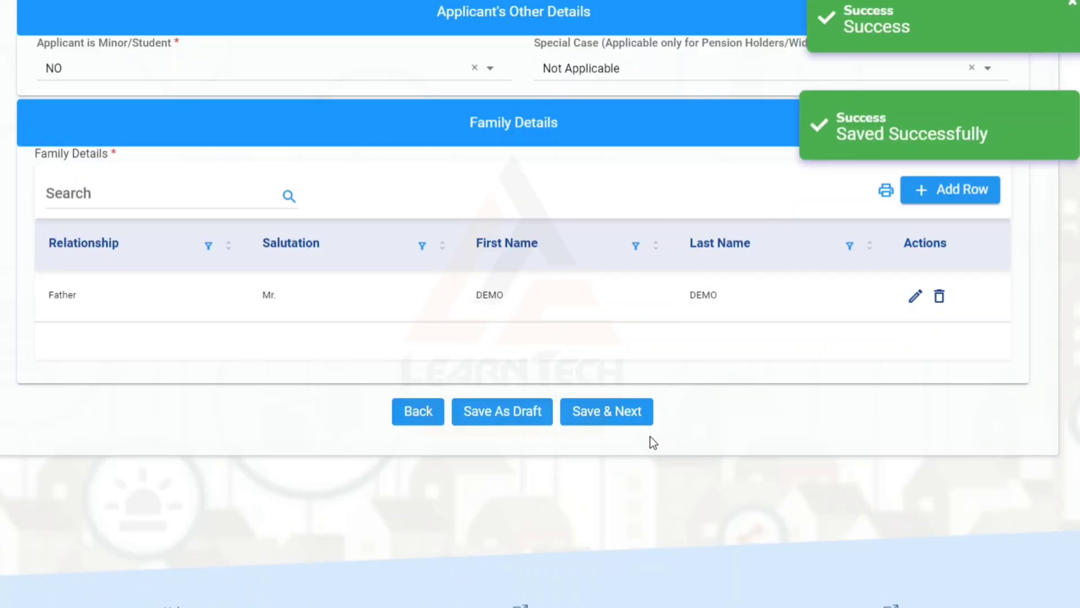
Save step 2 and move to step 3/3, Income Details, at the Monthly income field.
click(611, 417)
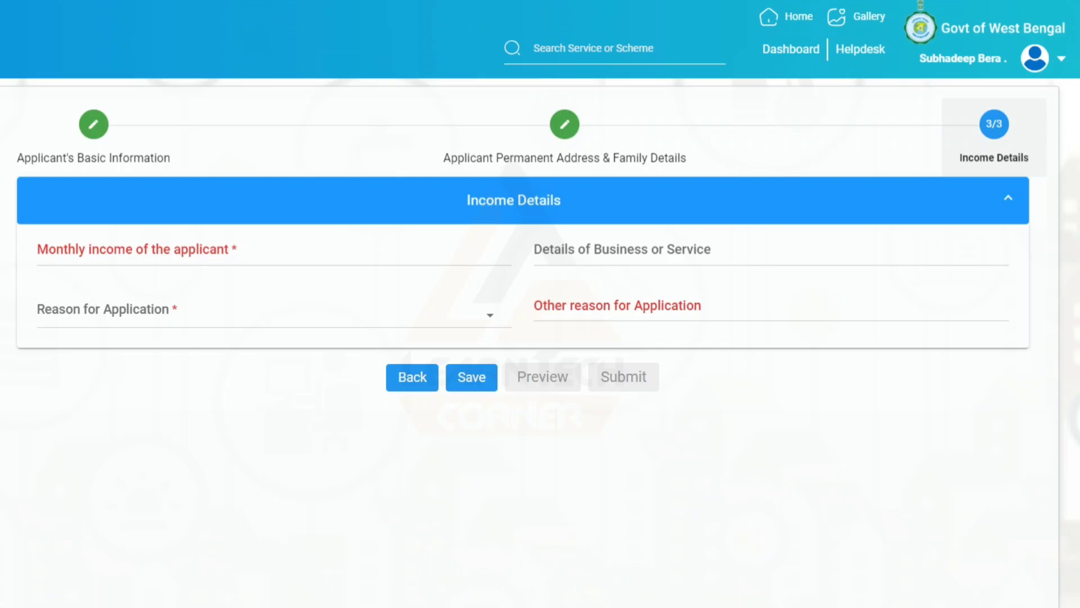
drag(457, 200, 562, 212)
click(653, 204)
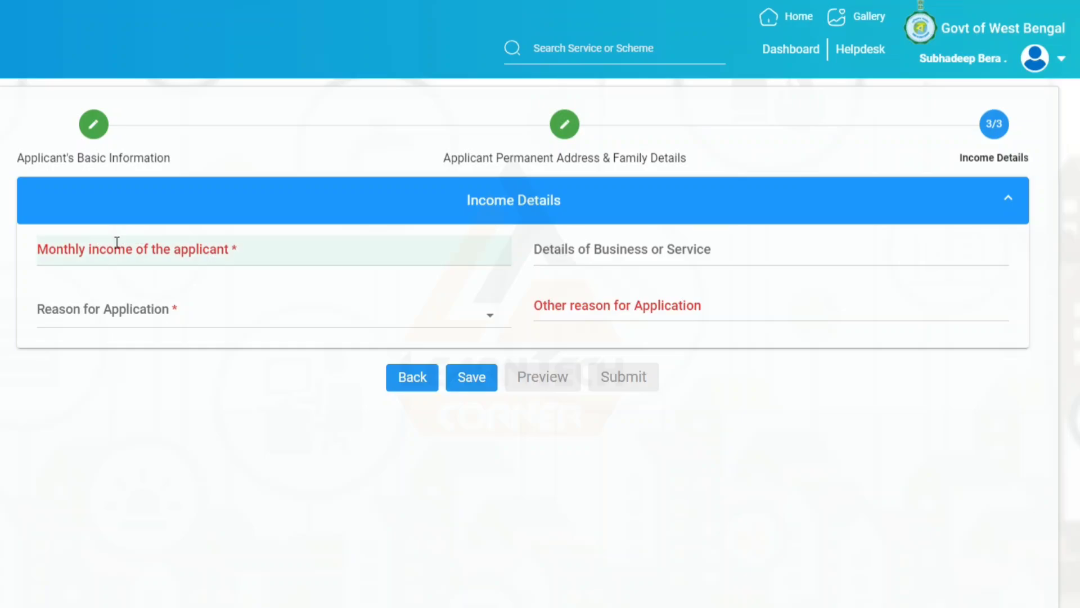
click(121, 256)
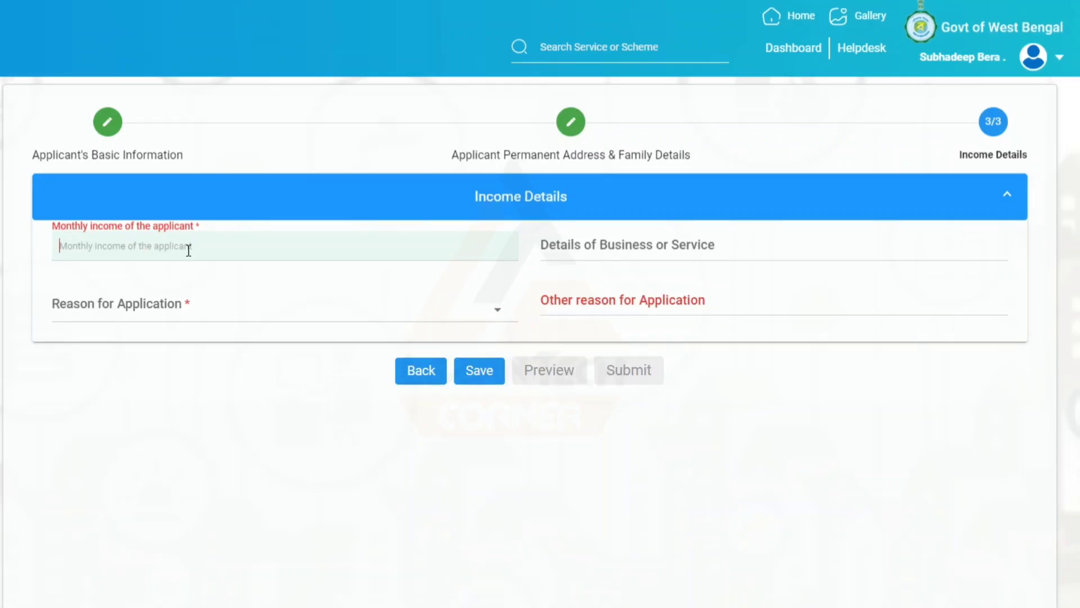
Enter monthly income 5000 and business details DEMO, and choose Other as the reason.
text(5000)
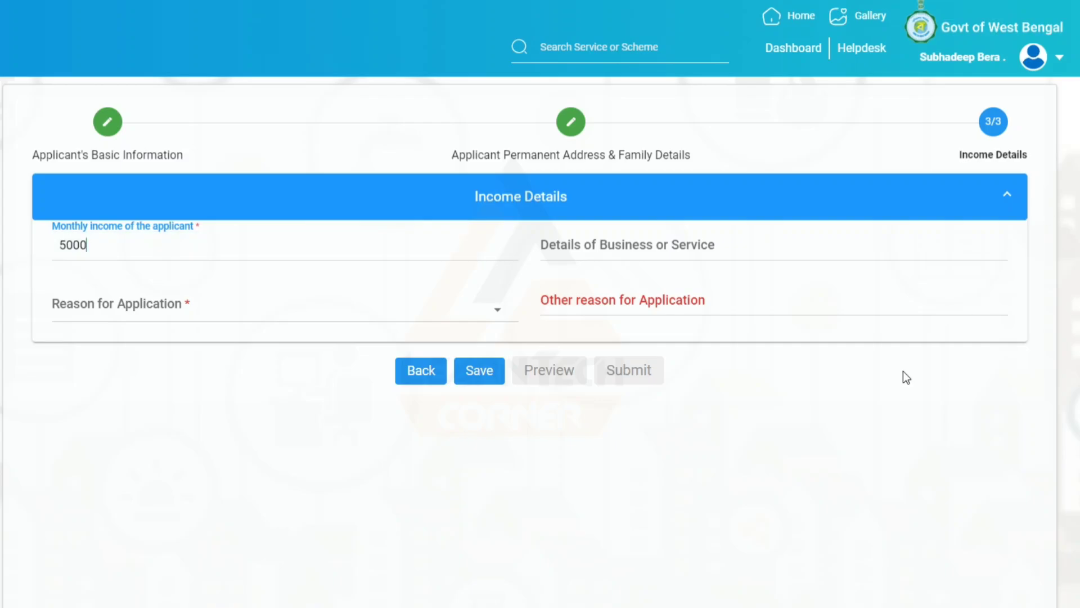
click(723, 244)
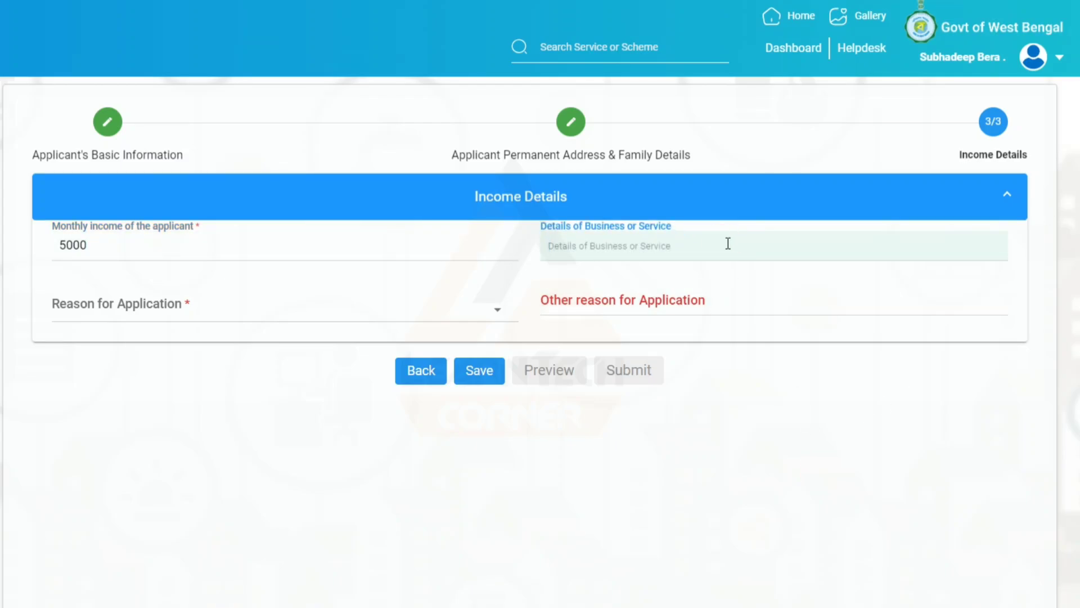
text(DEMO)
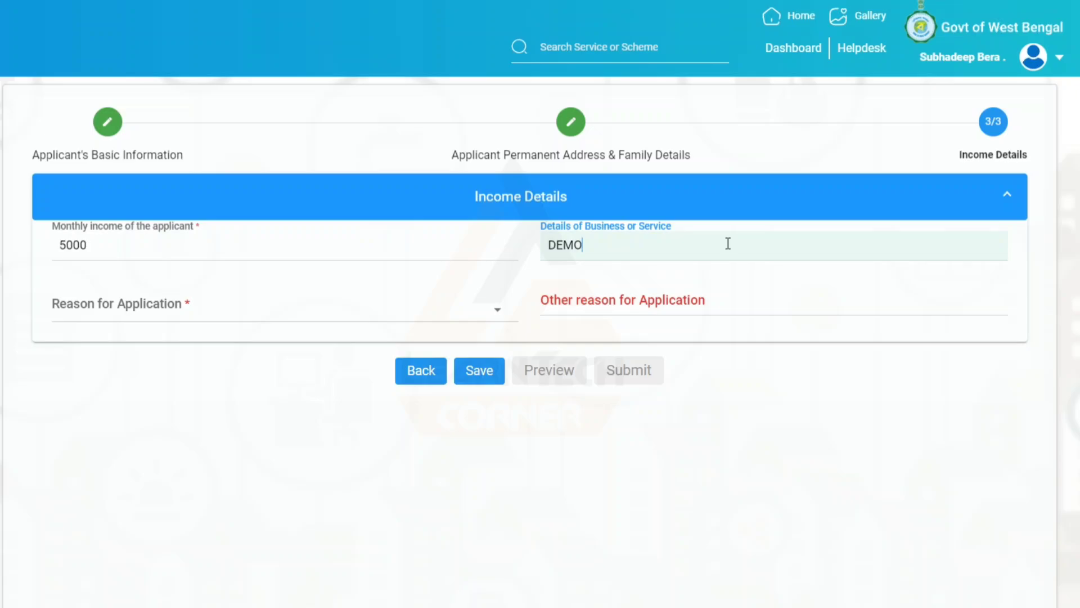
click(130, 313)
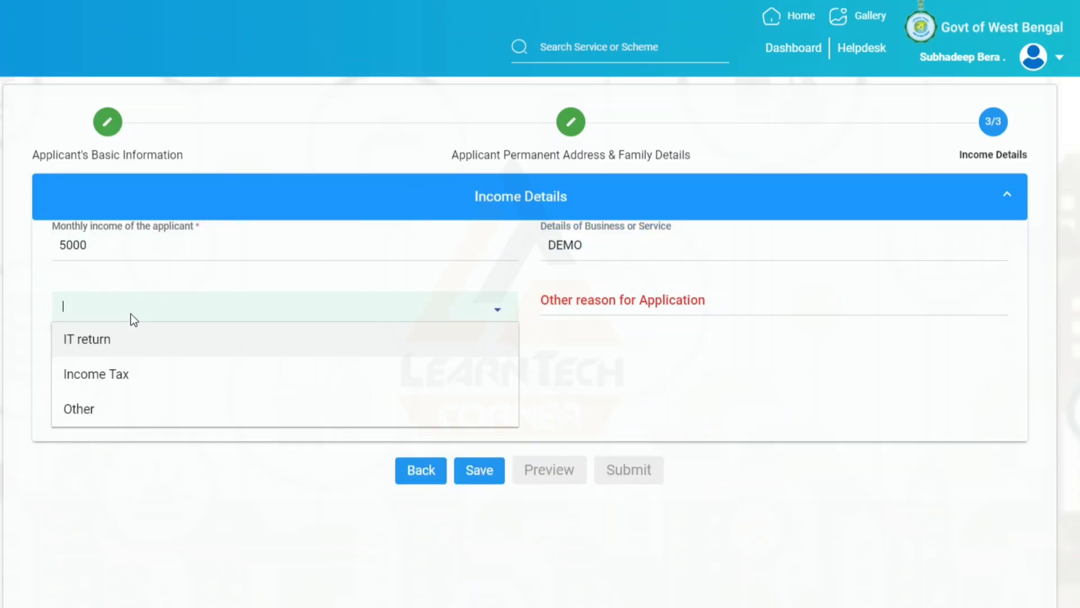
click(126, 409)
click(716, 308)
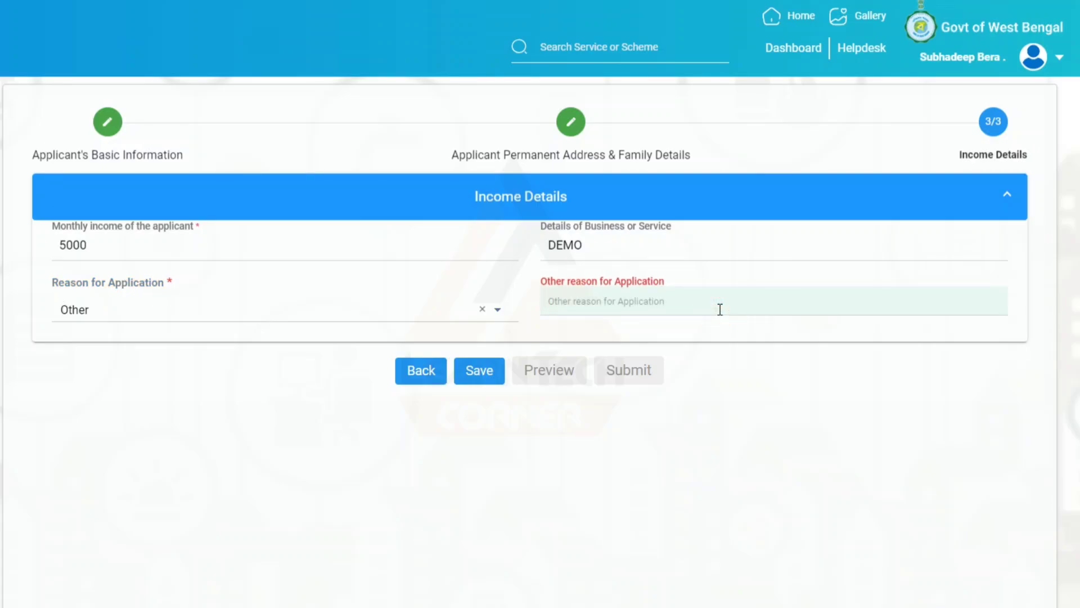
Fill Other reason for Application with SCHOLARSHIPS and save the income step.
text(S)
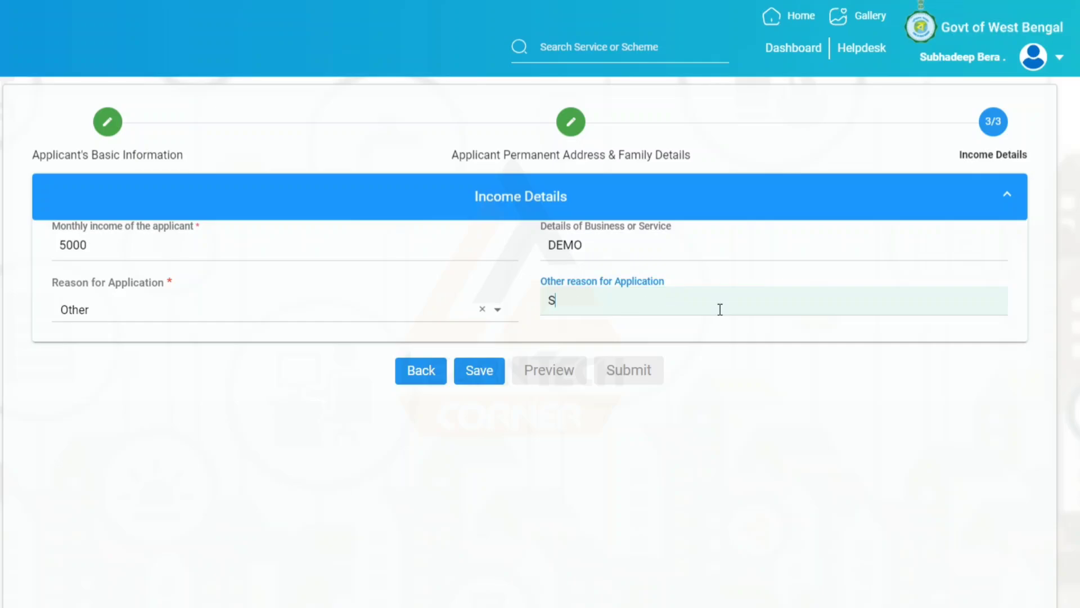
text(CHOLARSHIPS)
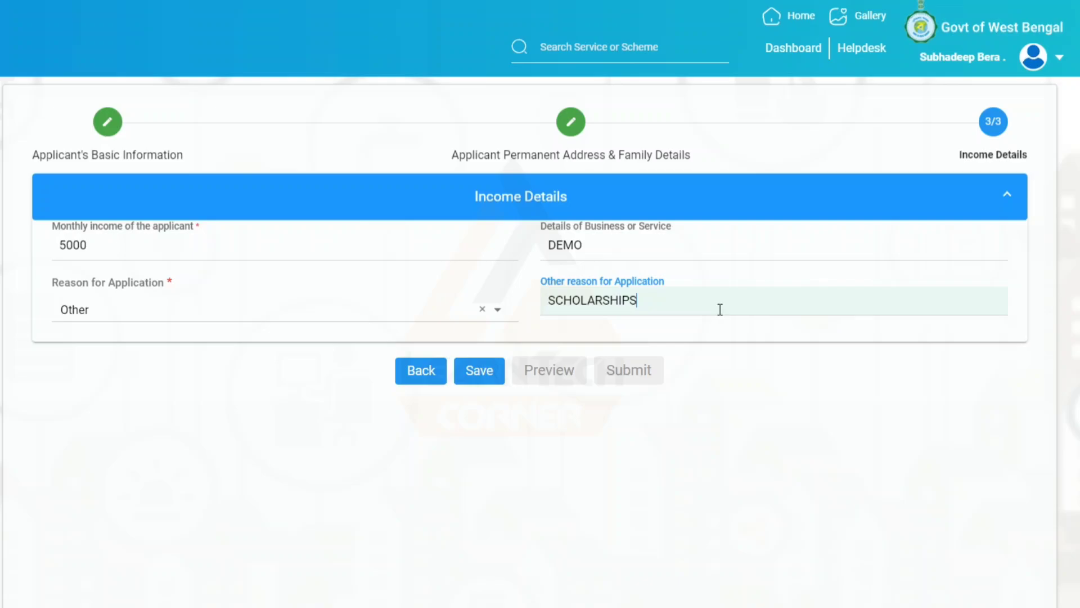
click(508, 422)
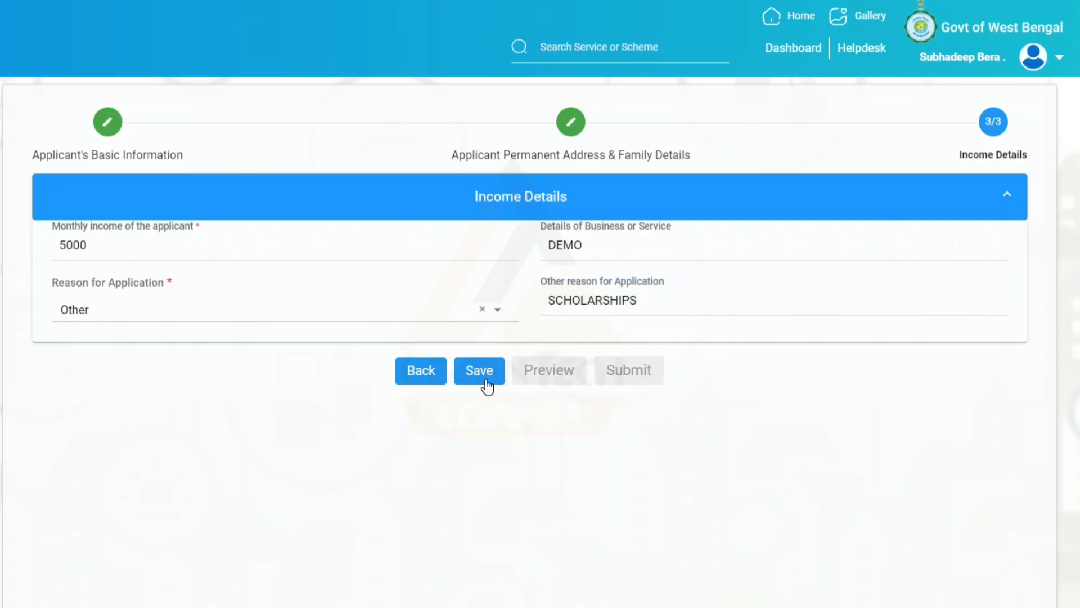
click(487, 385)
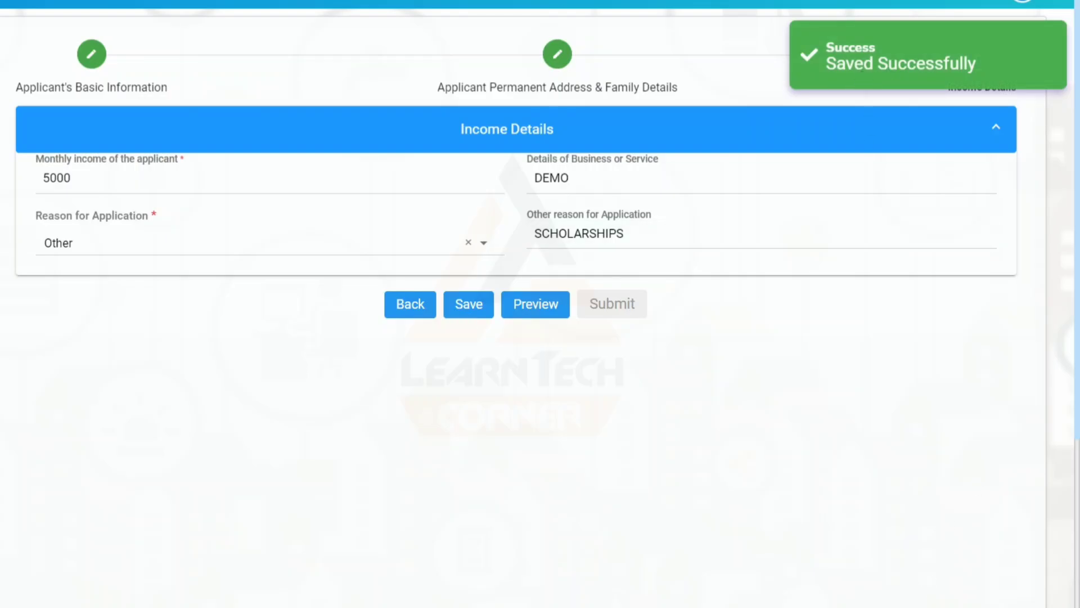
Open the application PDF preview, scroll through it, and close it.
click(549, 307)
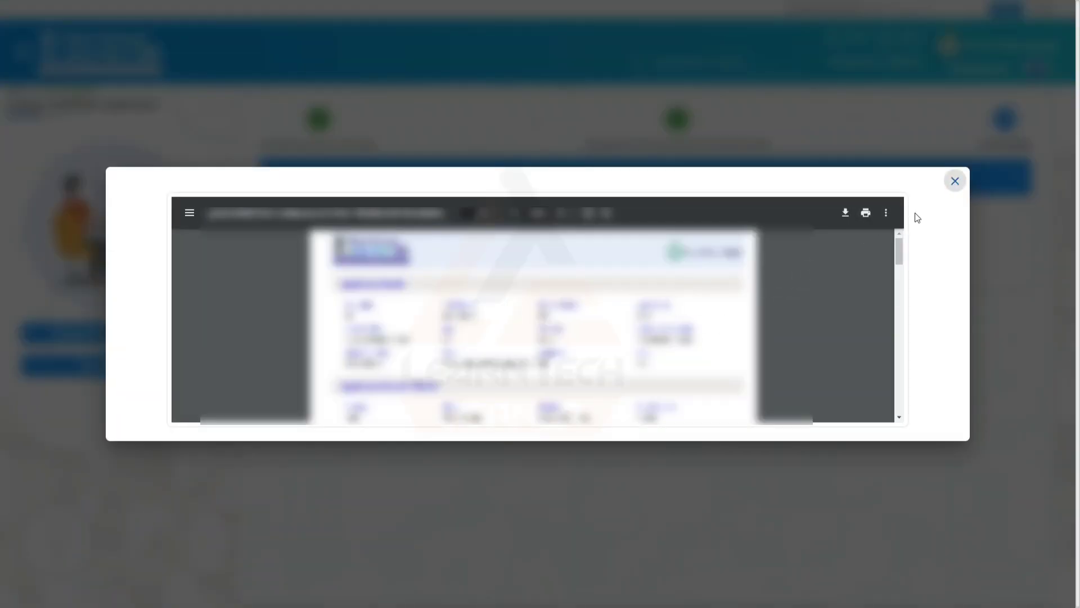
click(900, 250)
drag(899, 257, 867, 237)
click(955, 182)
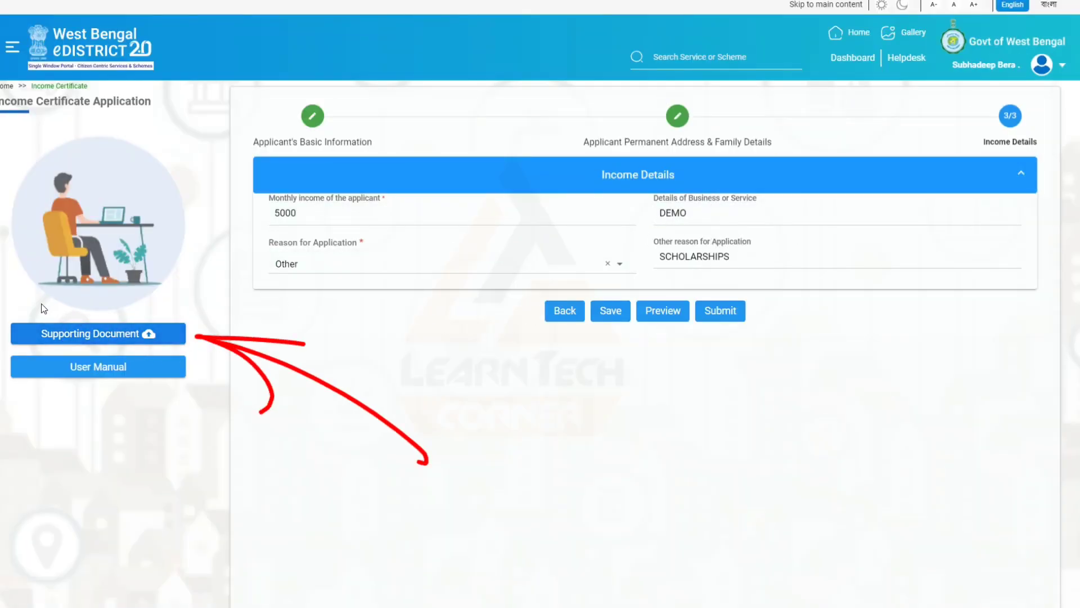
Open Supporting Document and attach the BDO INCOME CERTIFICATE file as Aadhar Card residential proof.
click(129, 338)
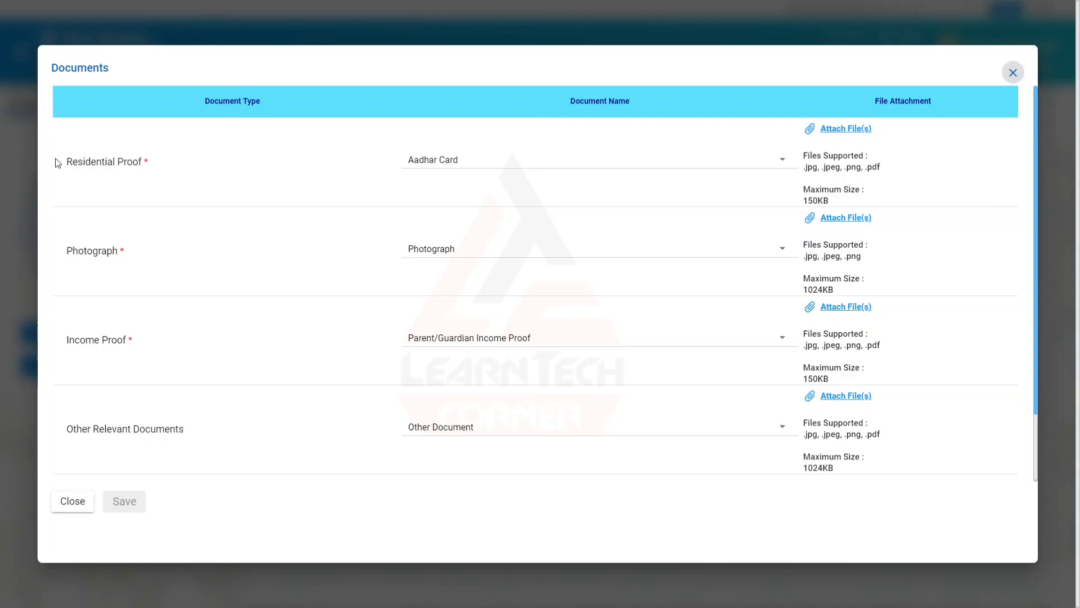
drag(144, 168, 58, 163)
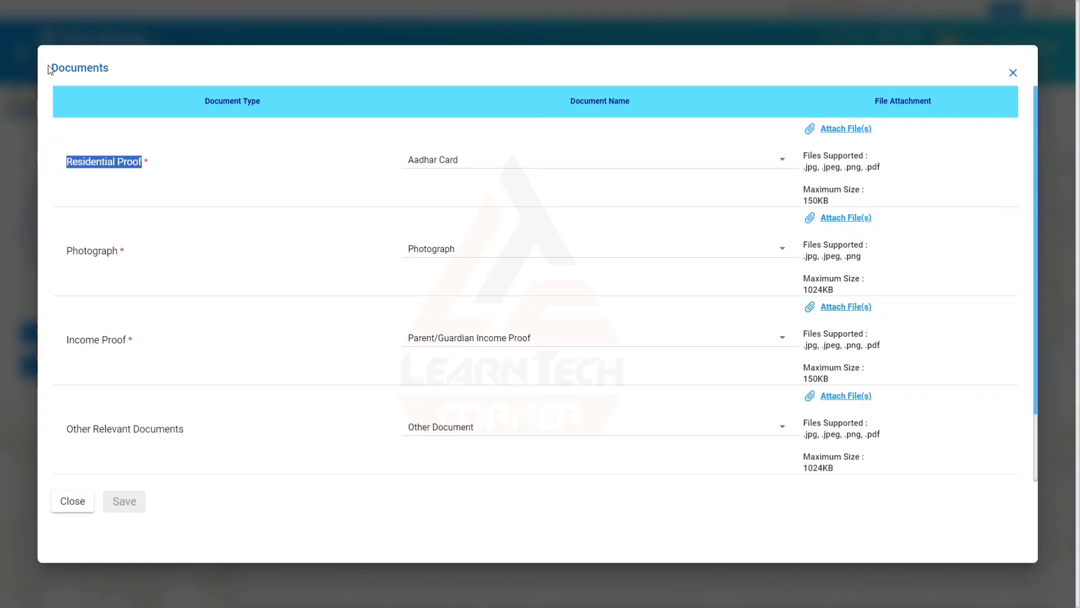
drag(50, 68, 113, 75)
drag(56, 153, 180, 169)
click(441, 167)
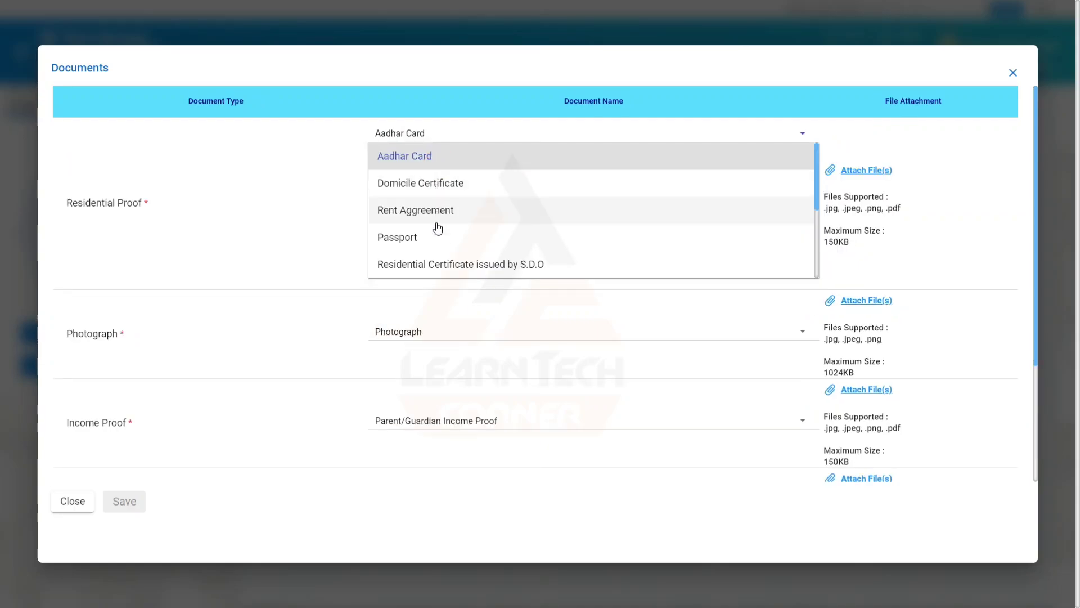
click(451, 163)
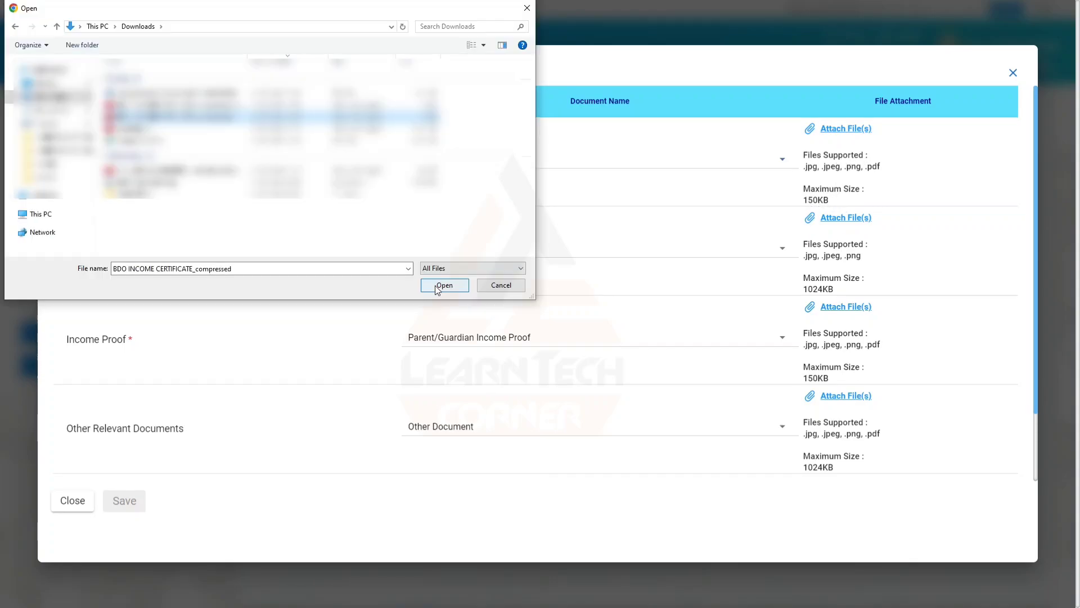
click(444, 285)
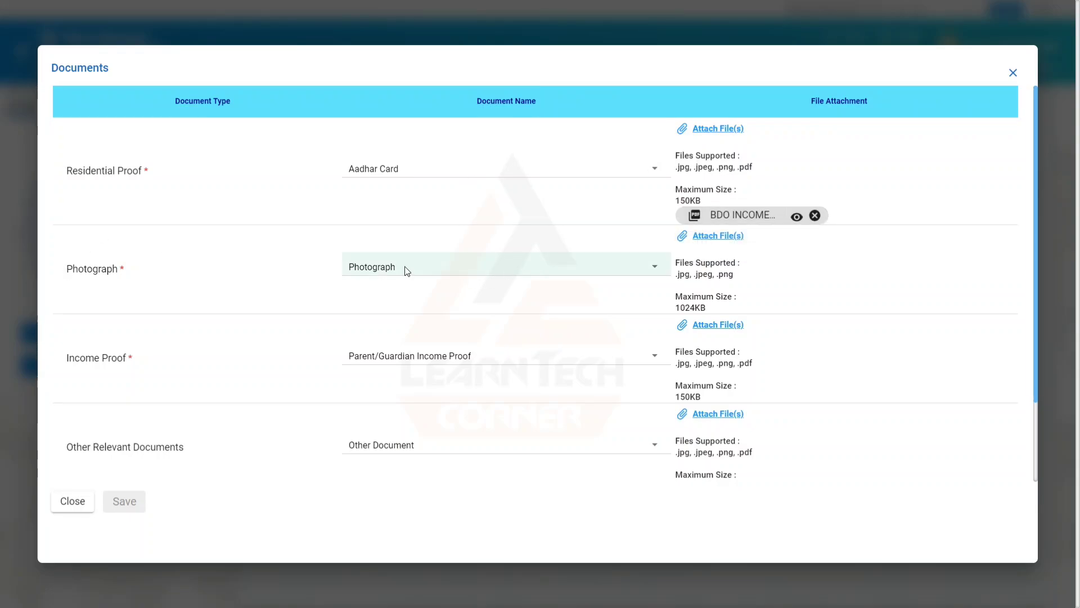
drag(53, 263, 135, 270)
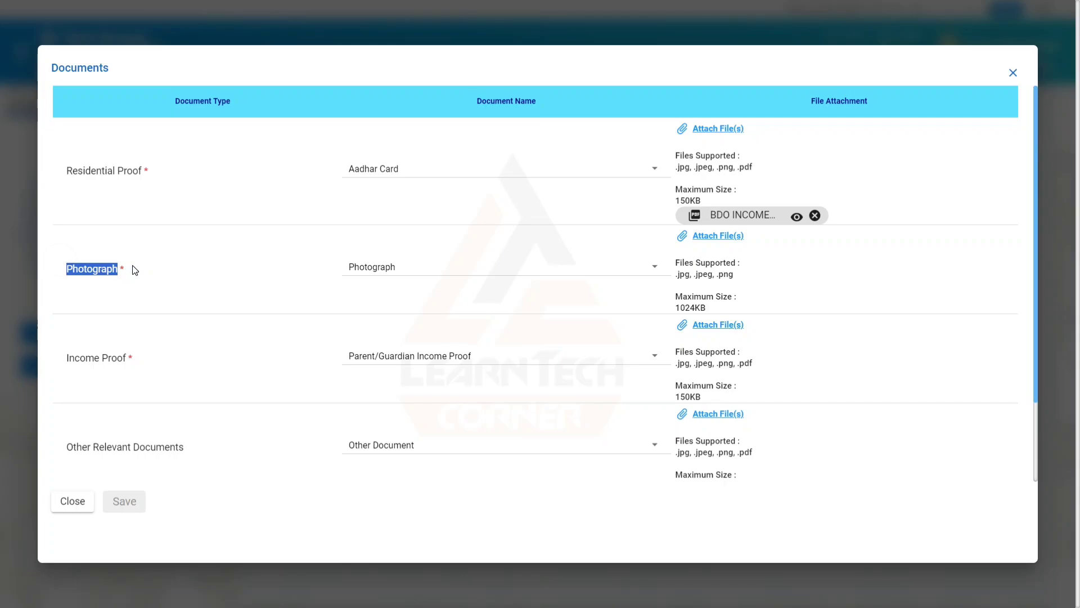
click(135, 270)
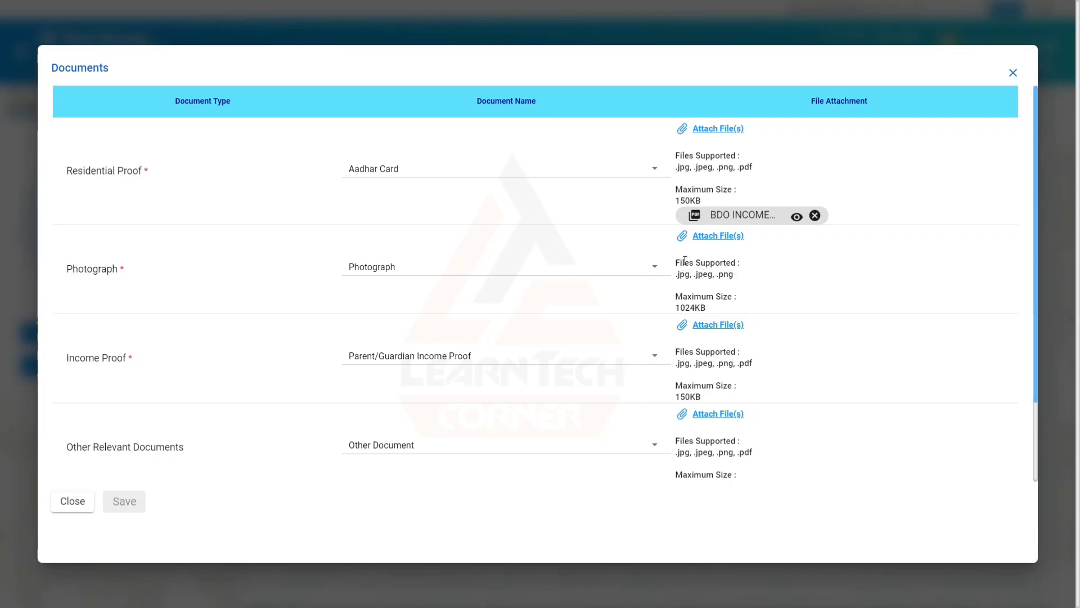
Try attaching a photo file under Photograph, which is rejected as too large.
click(708, 238)
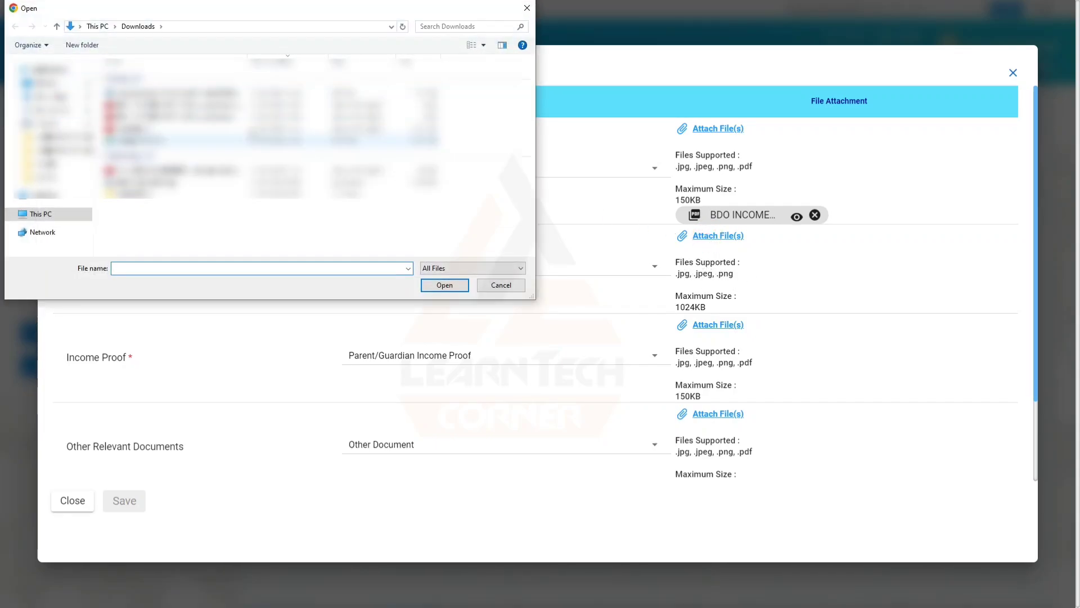
click(209, 93)
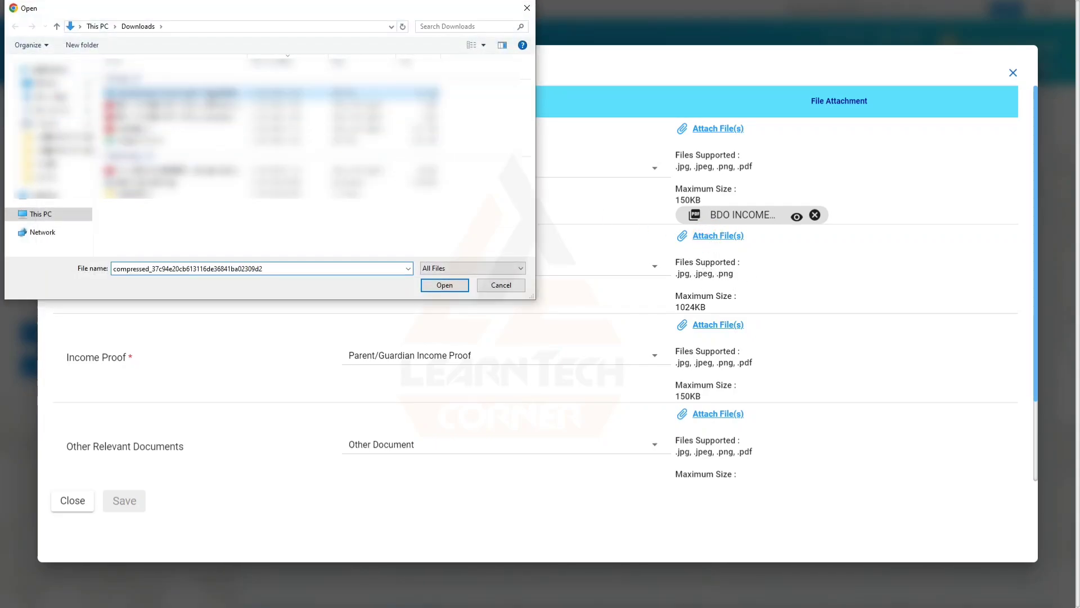
click(444, 285)
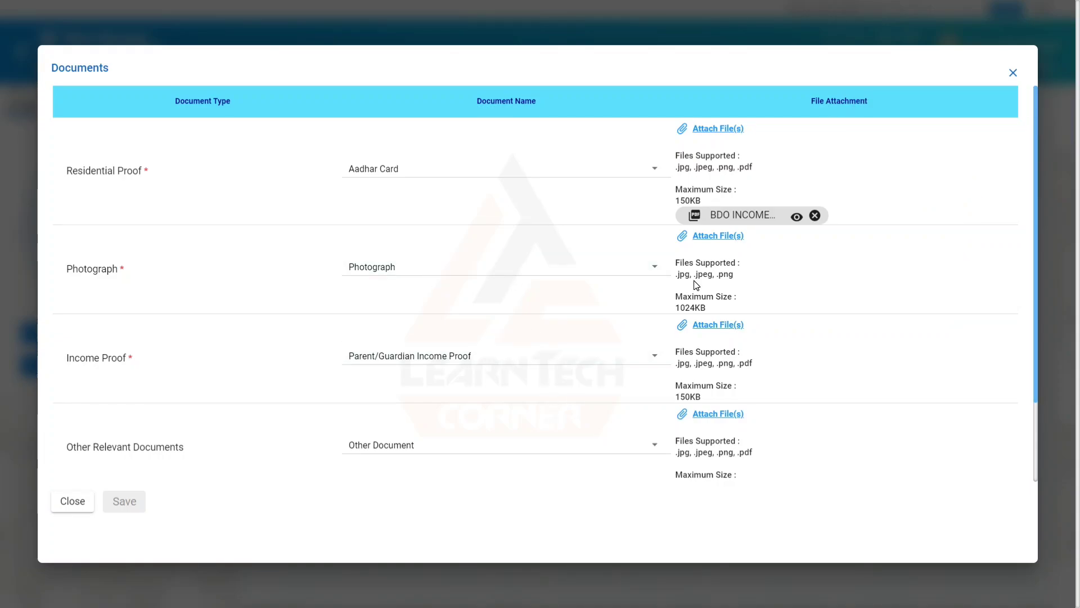
click(402, 266)
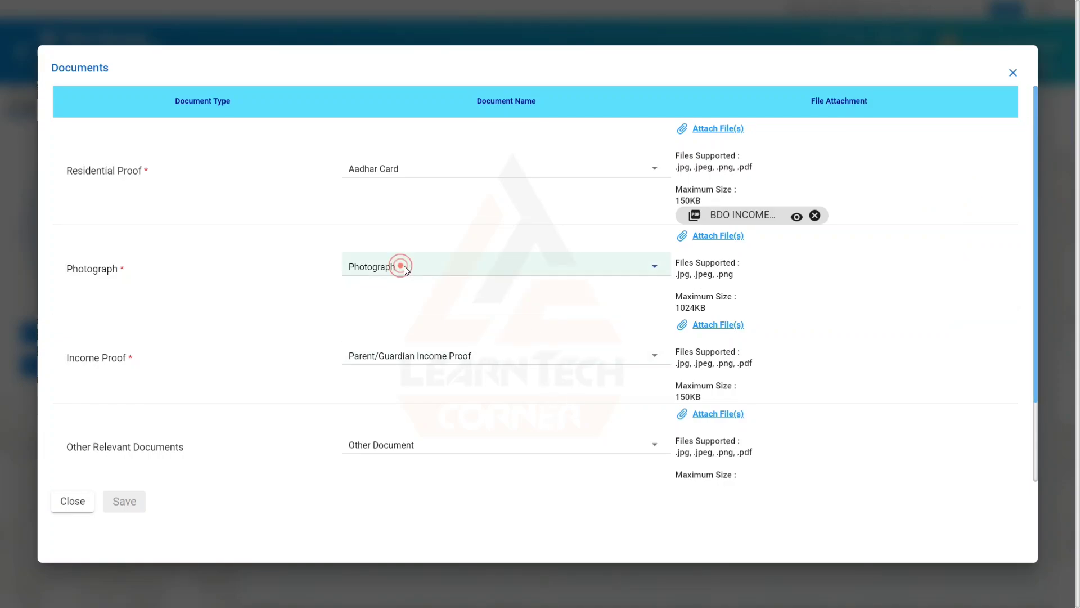
Attach the optimized_600 compressed image from Downloads to the Photograph row.
click(713, 236)
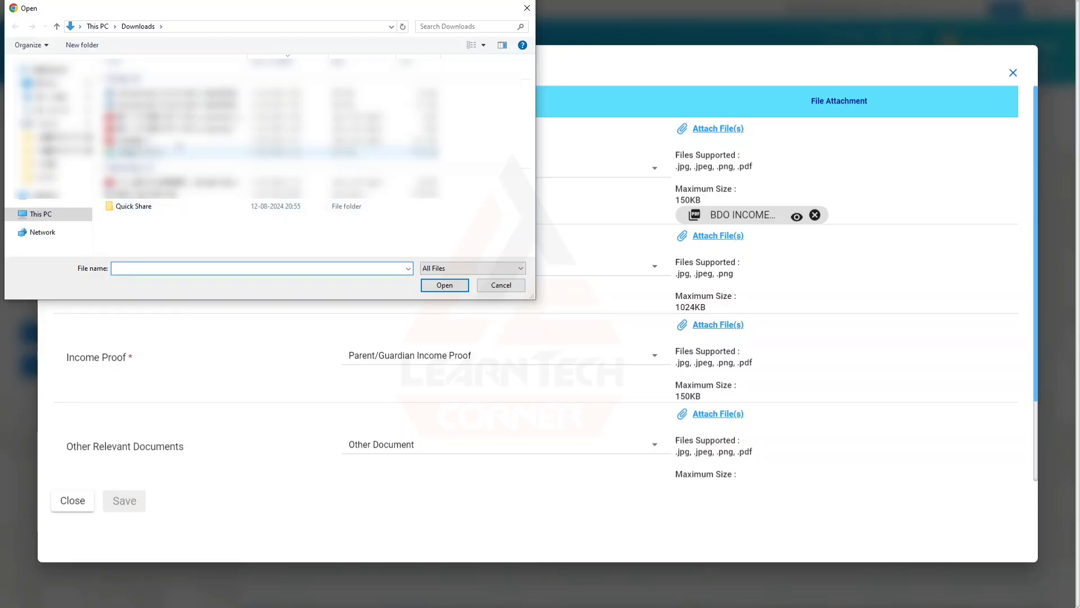
click(181, 94)
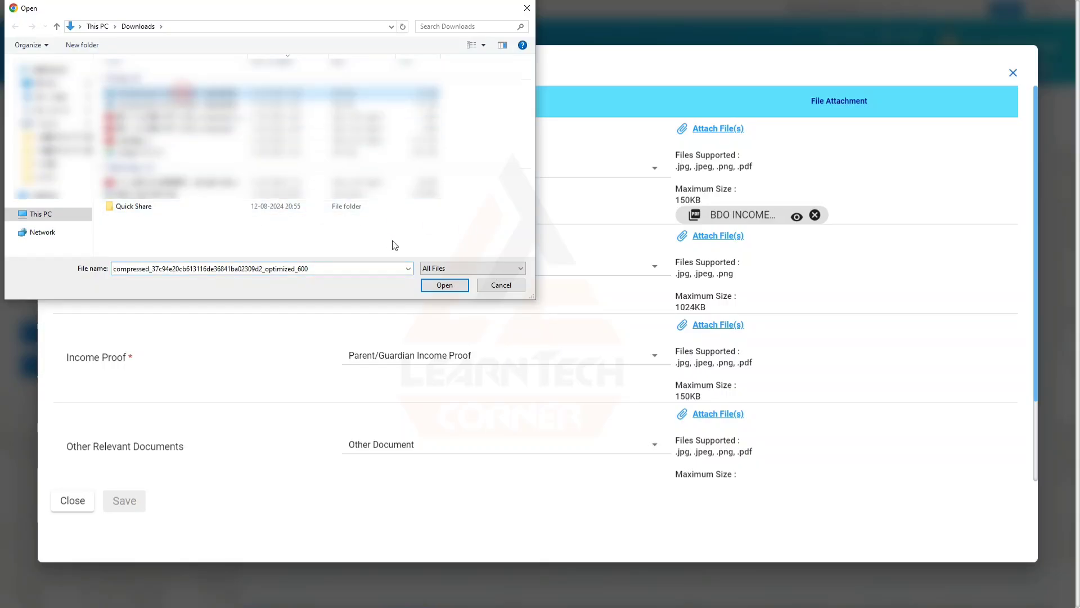
click(459, 289)
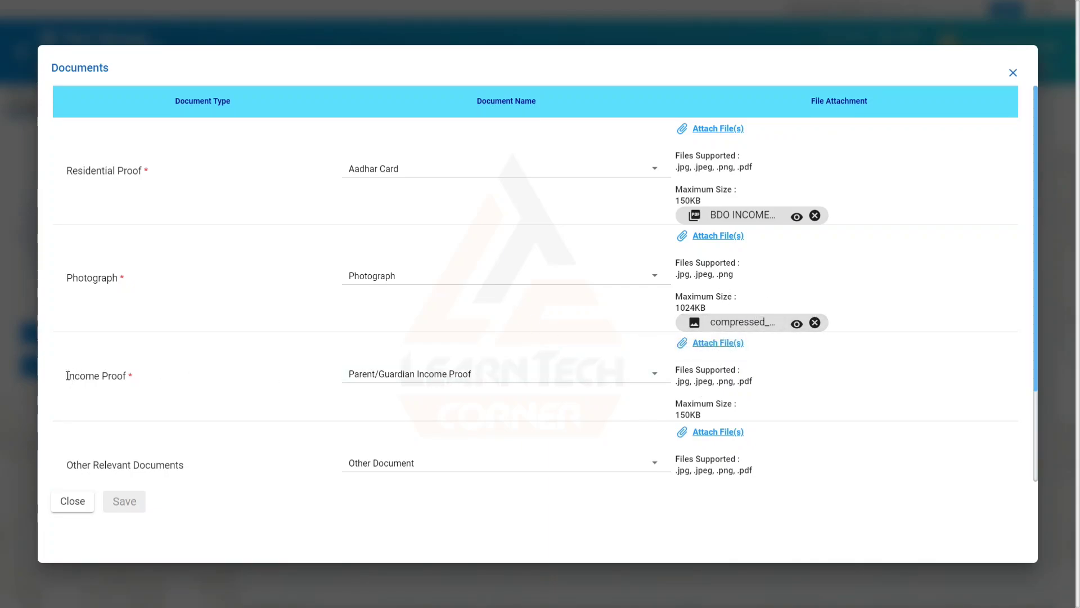
drag(66, 374, 140, 383)
Set Income Proof to 'Income proof from Gram Pradhan/Municipality Councilor' and attach the BDO INCOME file.
click(451, 376)
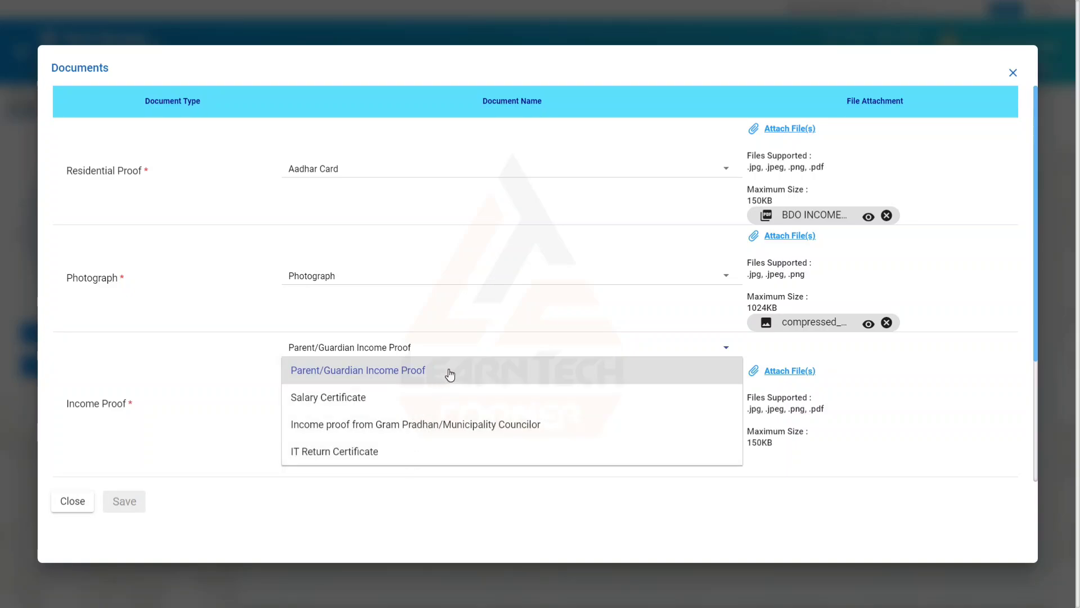
click(446, 424)
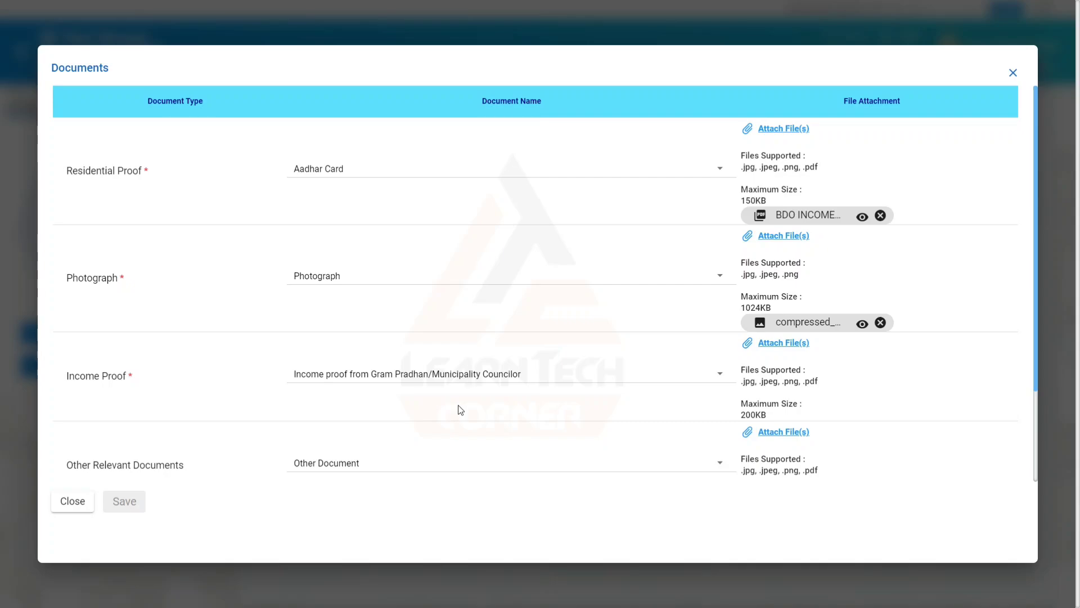
click(774, 344)
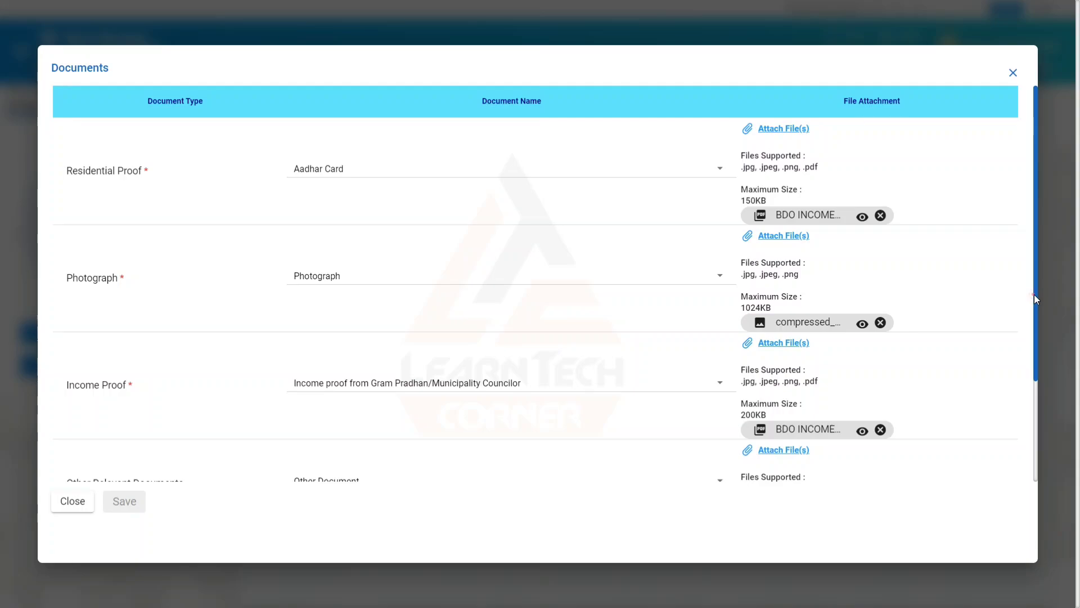
drag(1034, 295, 1038, 319)
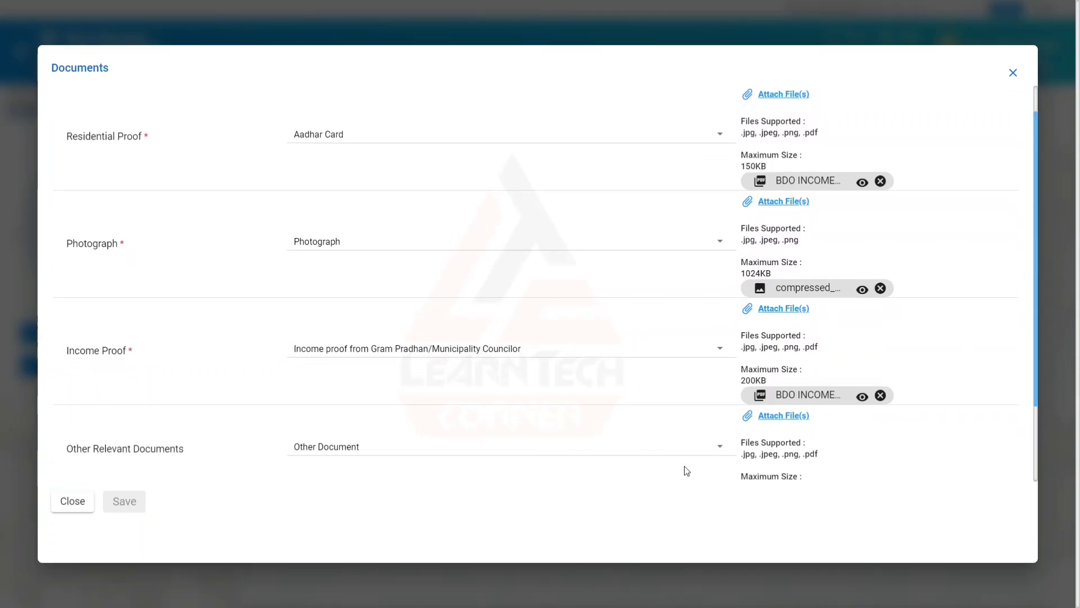
Keep Other Document as the document name in the Other Relevant Documents row.
drag(63, 448, 204, 454)
click(203, 449)
click(321, 448)
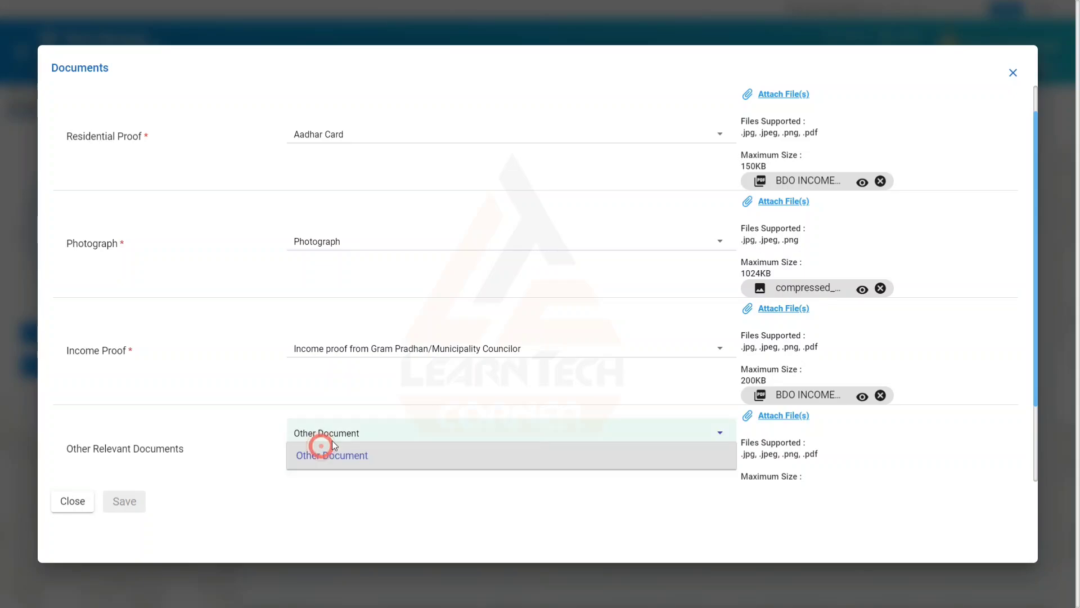
click(241, 429)
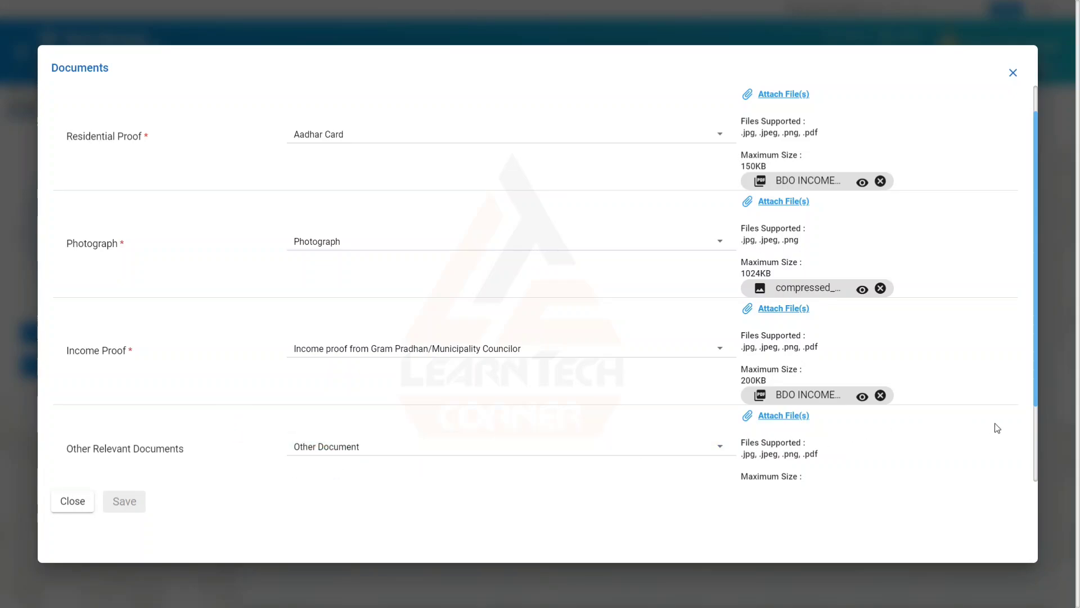
drag(1035, 393, 1038, 295)
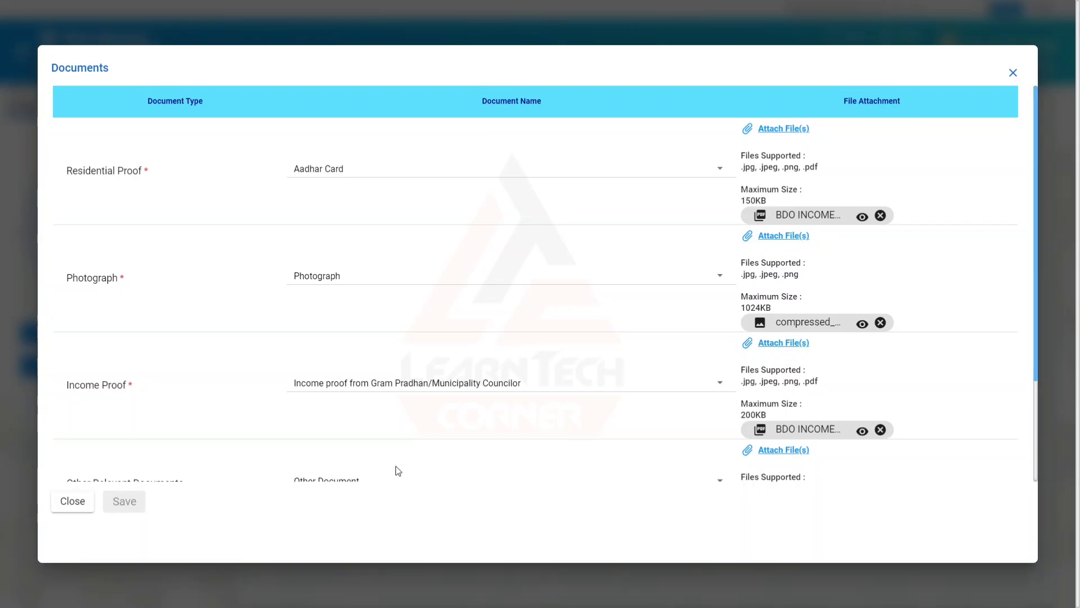
Tick 'I accept' on the declaration, save the attached documents, then save the Income Details page.
scroll(414, 403, down, 3)
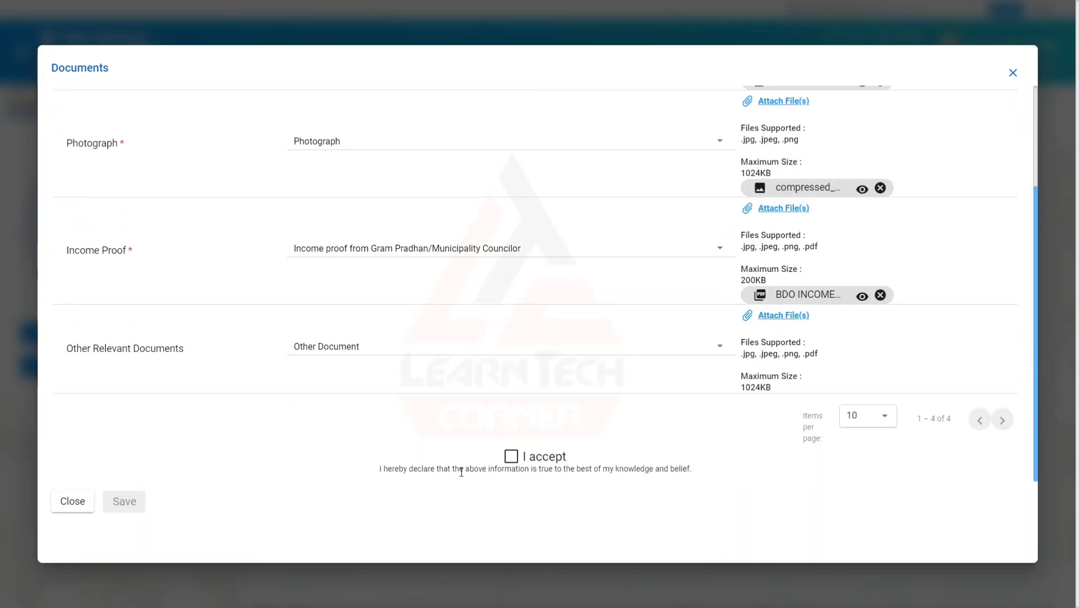
click(510, 457)
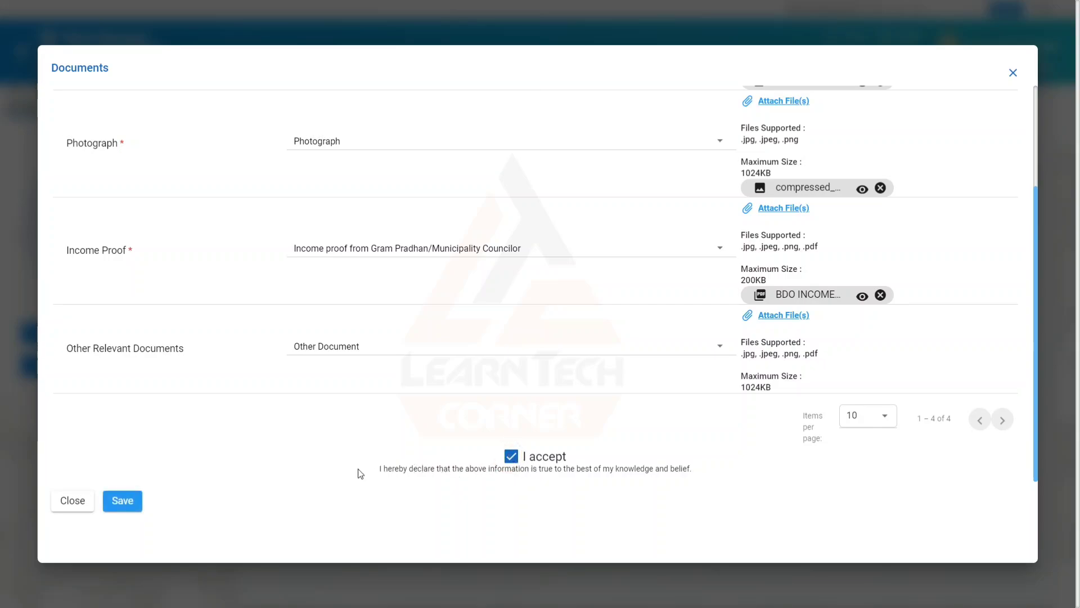
drag(357, 469, 709, 473)
click(122, 501)
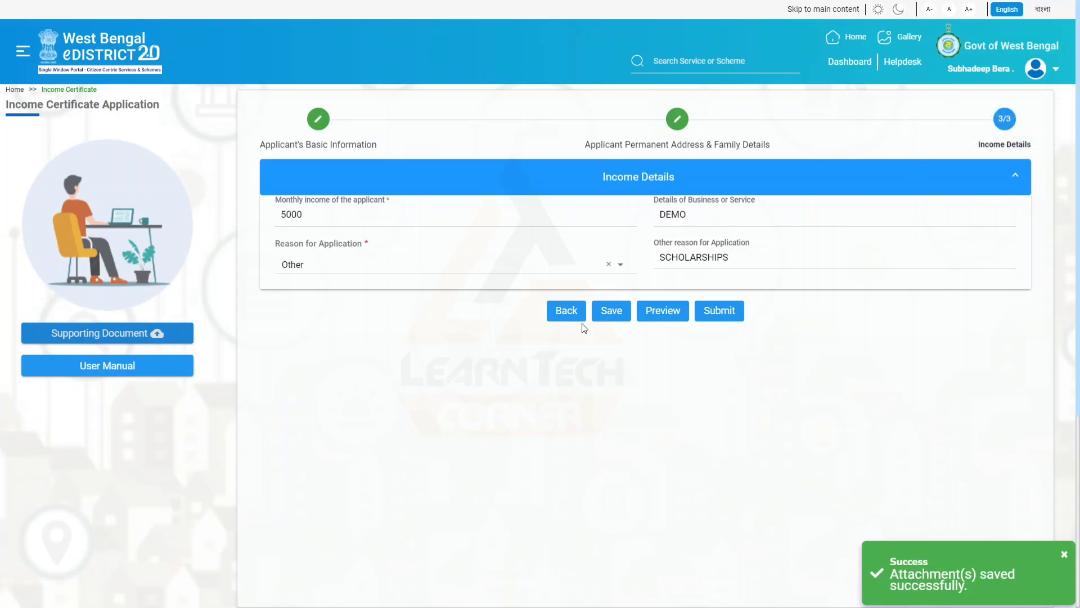
click(610, 313)
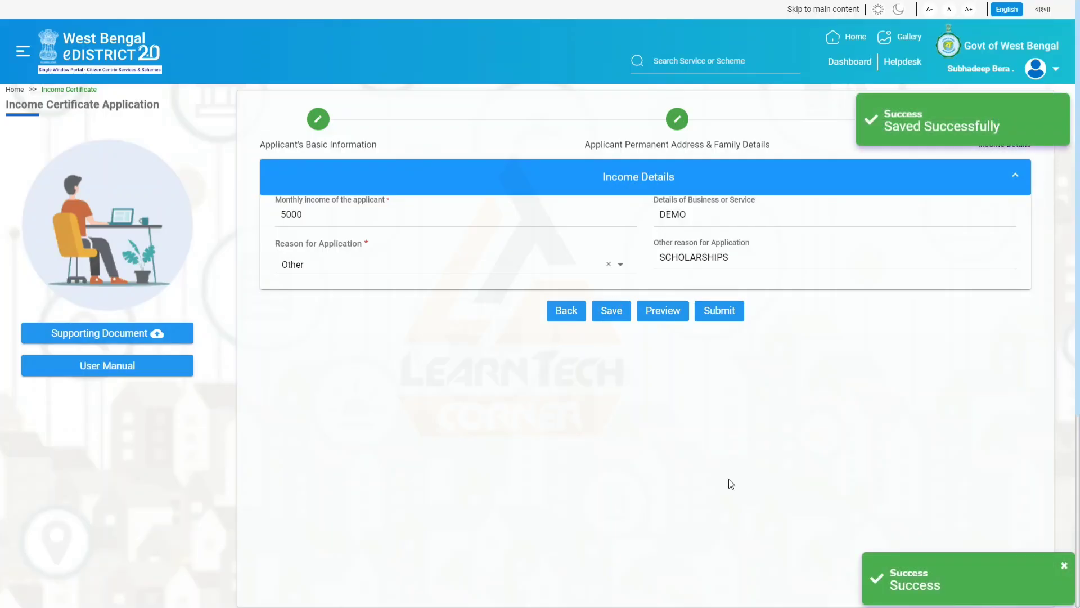
Submit the Income Certificate application, view its acknowledgement PDF, and close the summary to reach the dashboard.
click(726, 313)
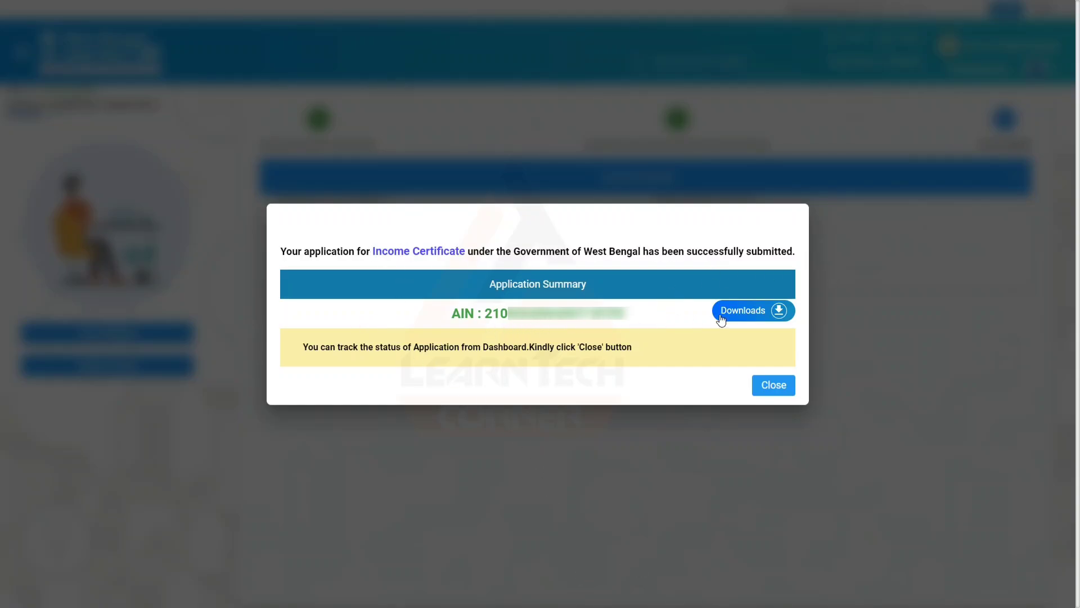
click(770, 315)
click(731, 344)
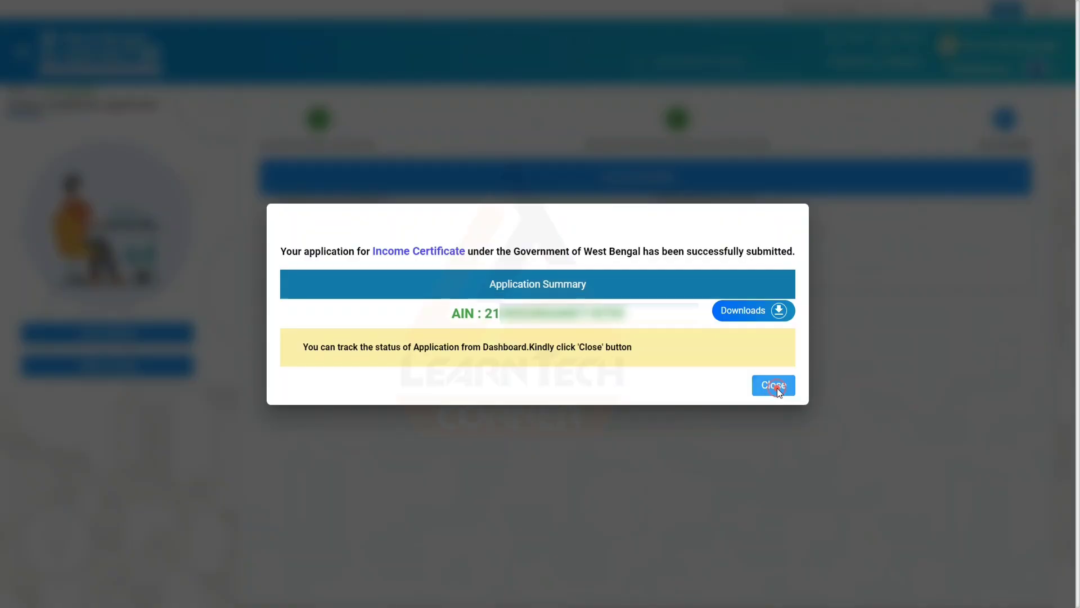
click(777, 386)
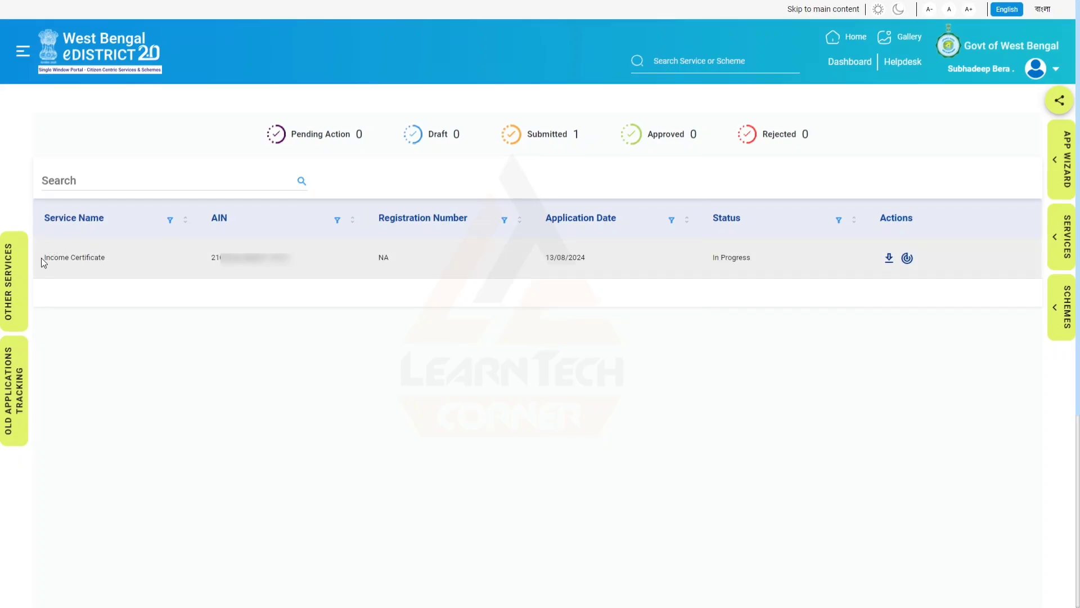
drag(40, 258, 115, 263)
click(210, 257)
drag(210, 257, 308, 274)
click(314, 337)
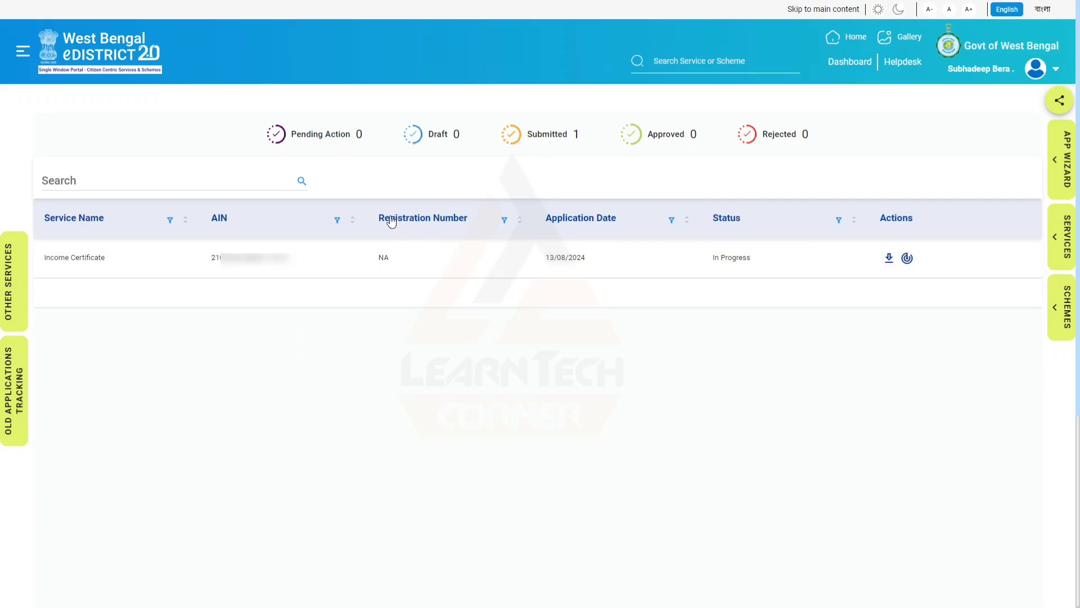
drag(540, 256, 592, 262)
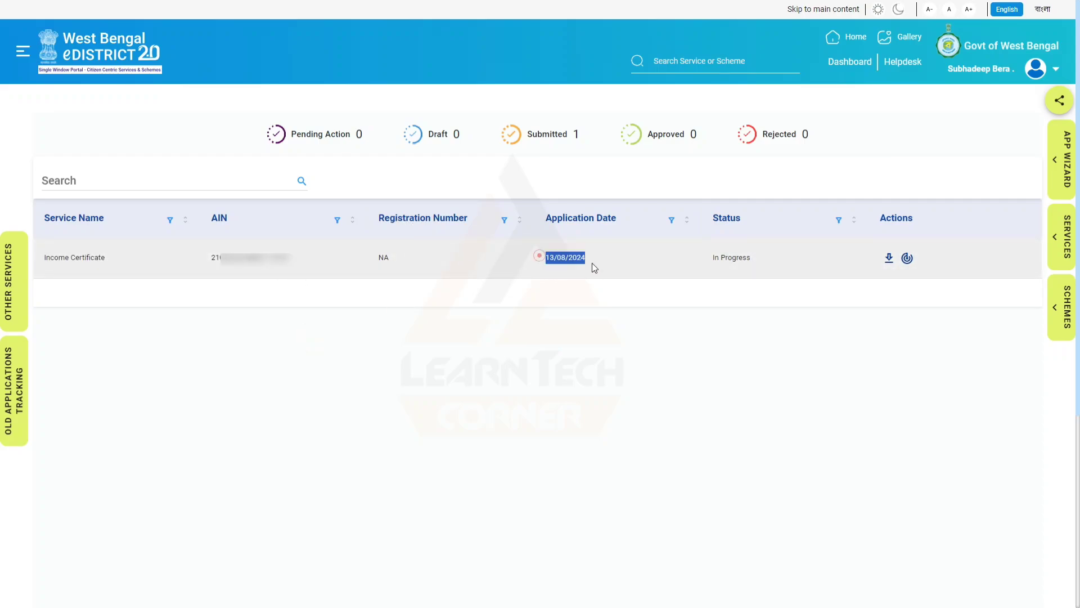
click(607, 315)
drag(704, 259, 764, 259)
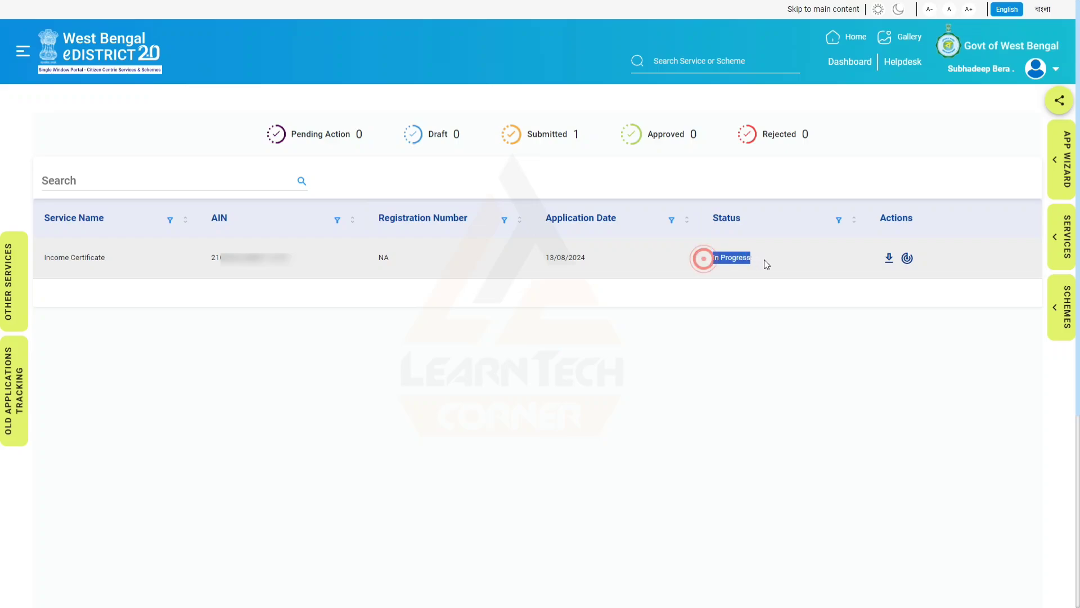
click(768, 334)
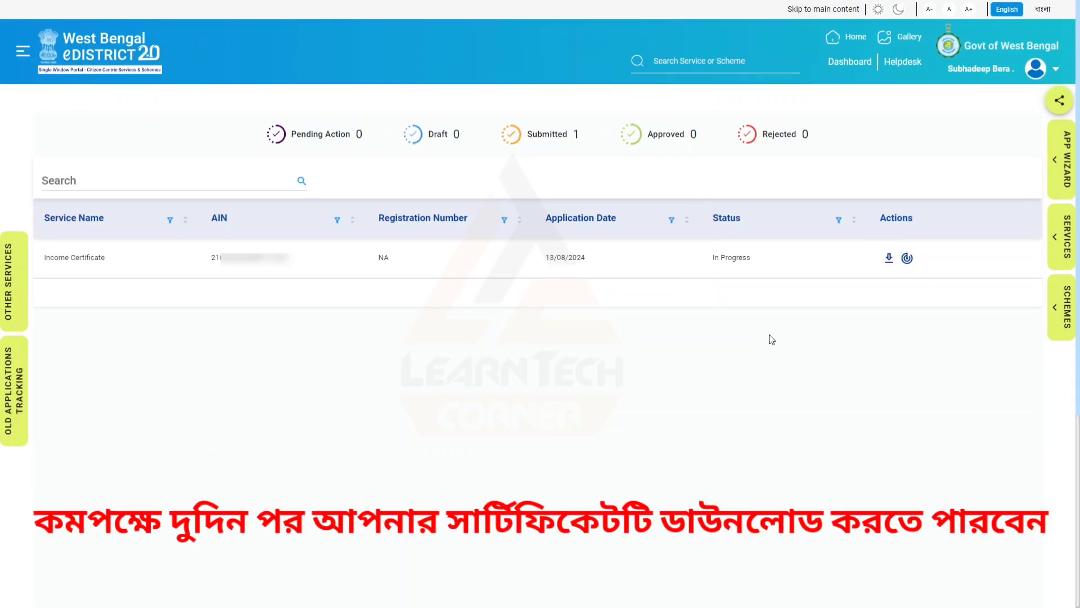
click(905, 257)
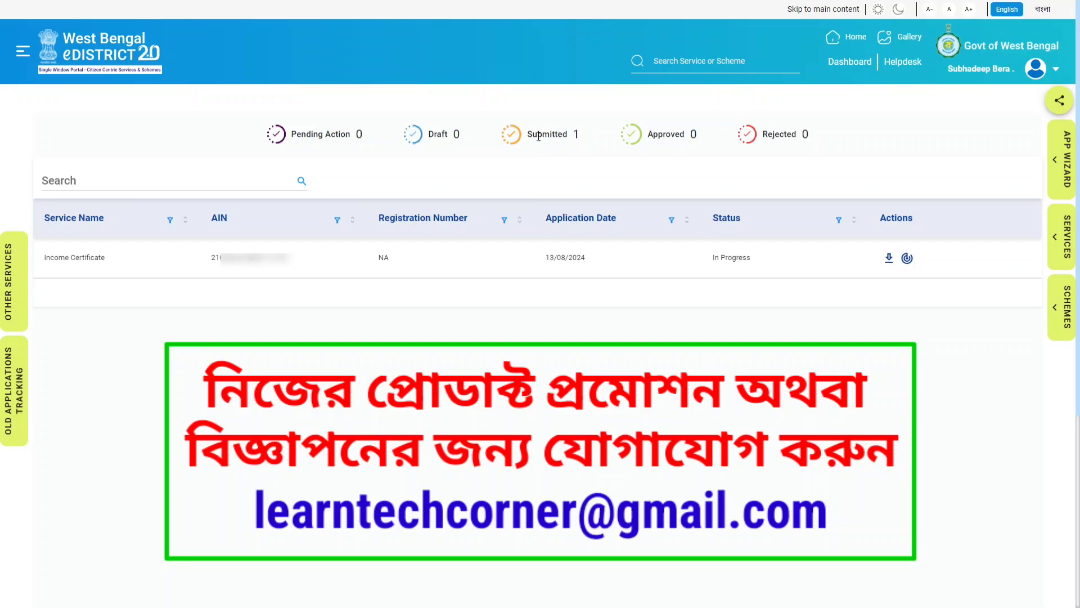
drag(594, 139, 527, 135)
click(591, 136)
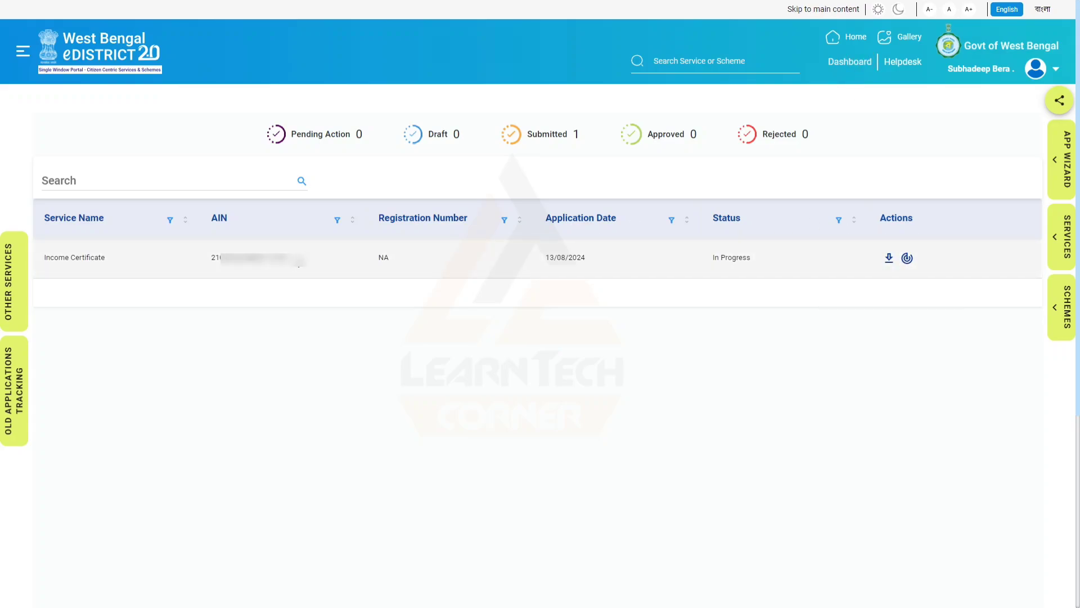
Return to the eDistrict home page, log out from the account menu, and dismiss the Property Tax notice.
click(40, 70)
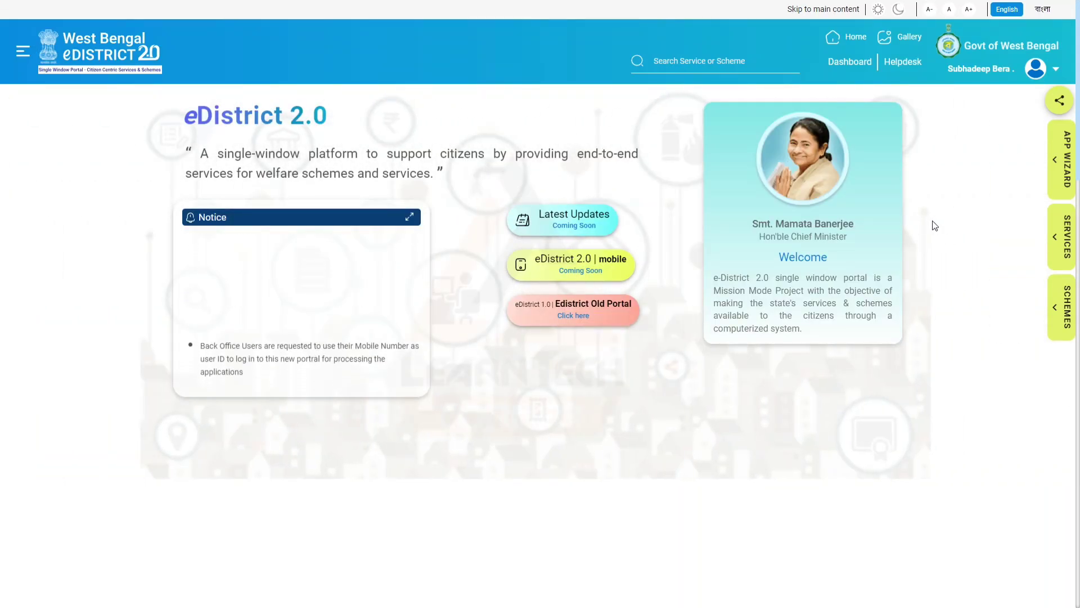
click(971, 10)
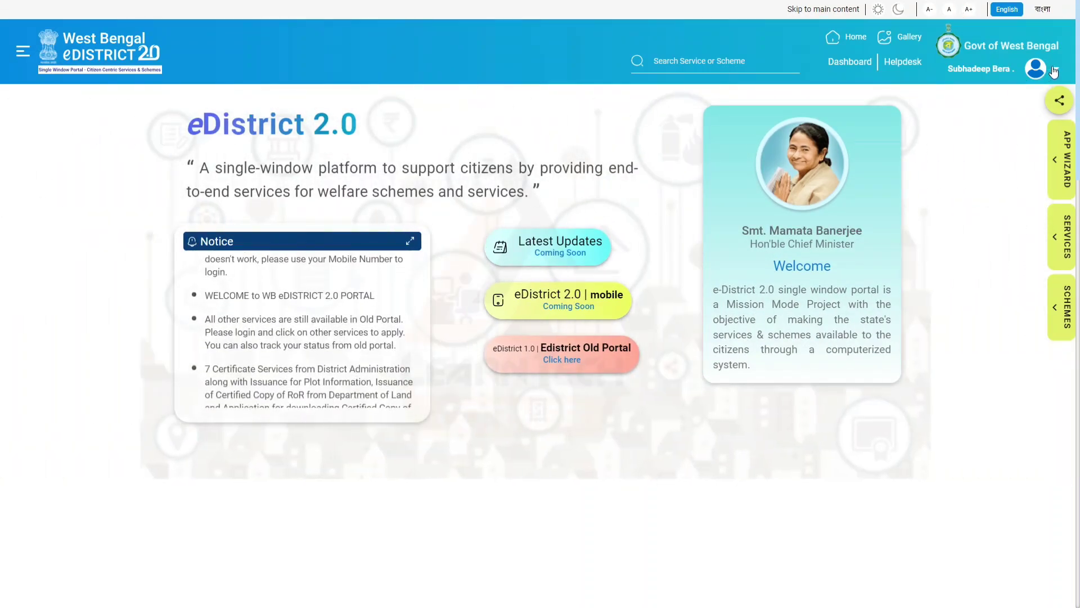
click(1052, 68)
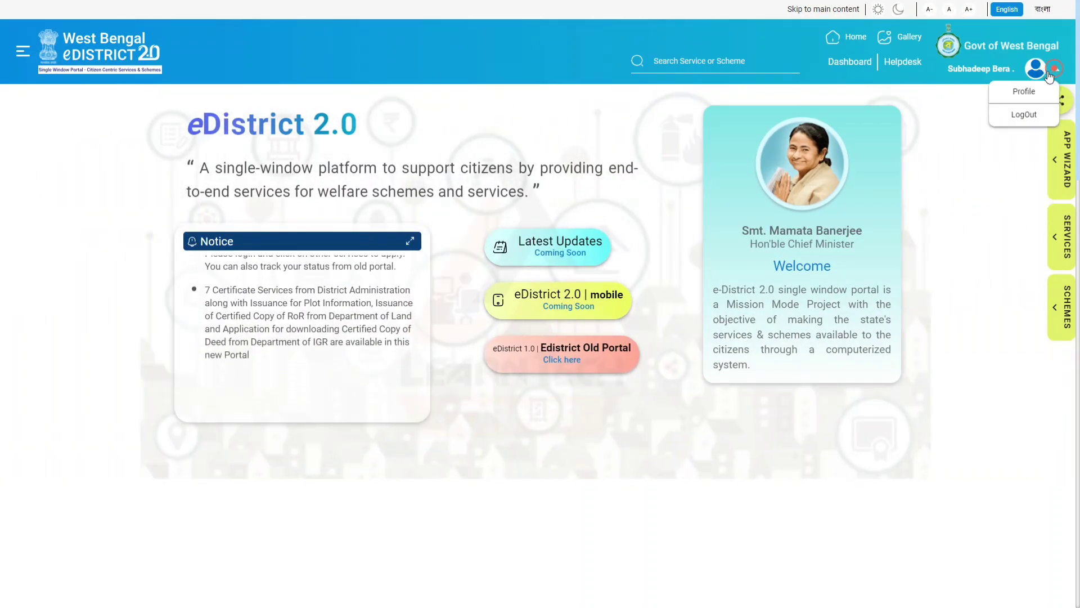
click(1033, 114)
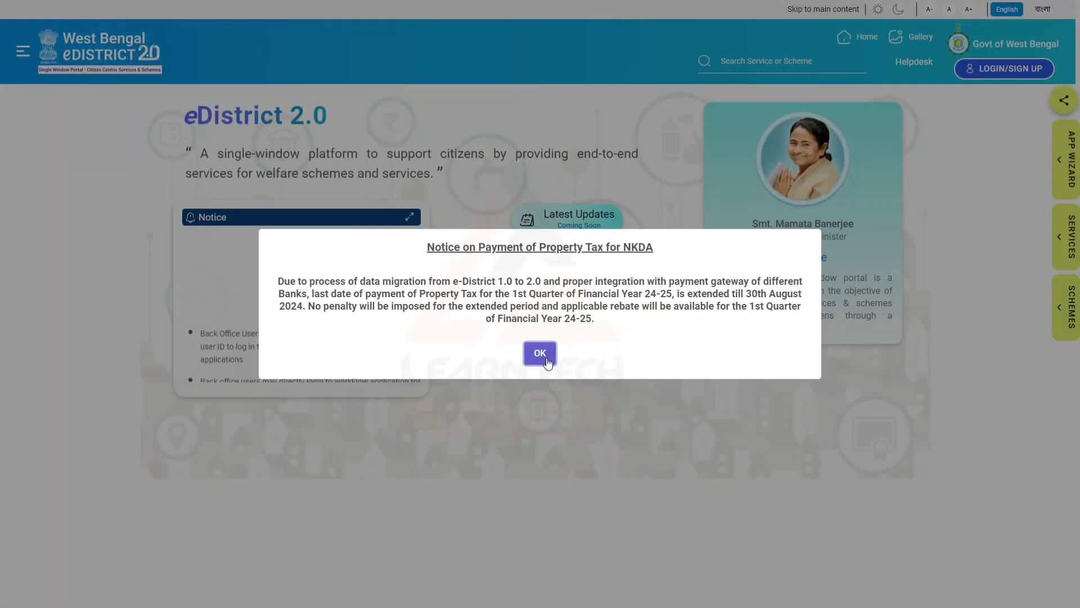
click(540, 353)
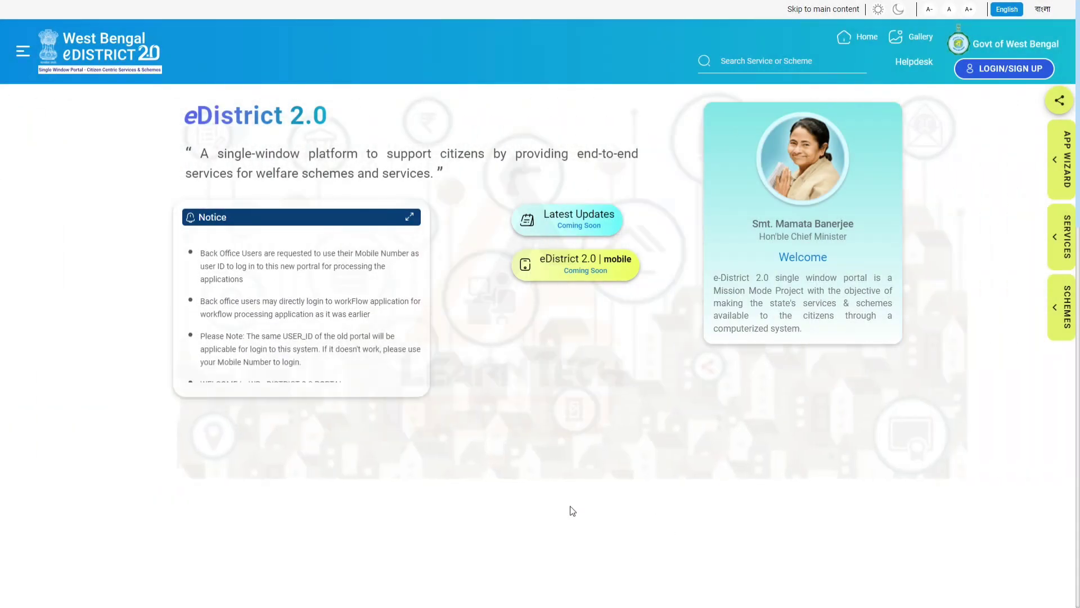